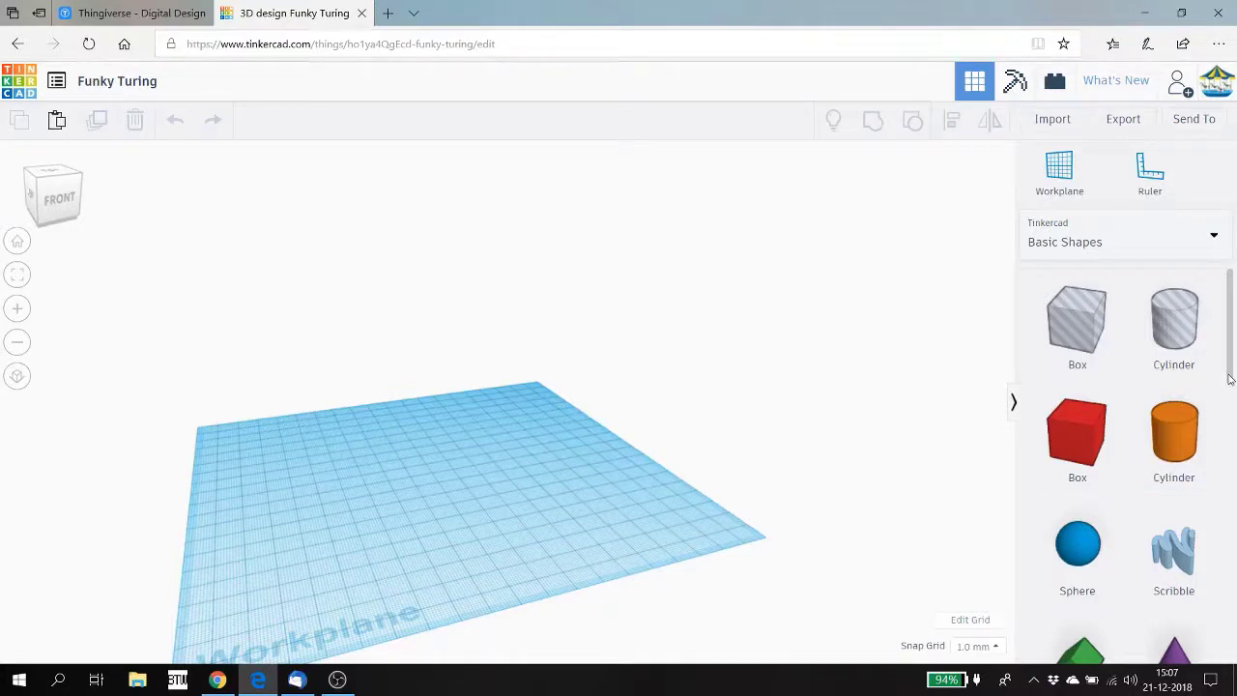
- Place a Text shape from the Text and numbers collection near the middle of the workplane
left_click_drag(1231, 377, 1234, 329)
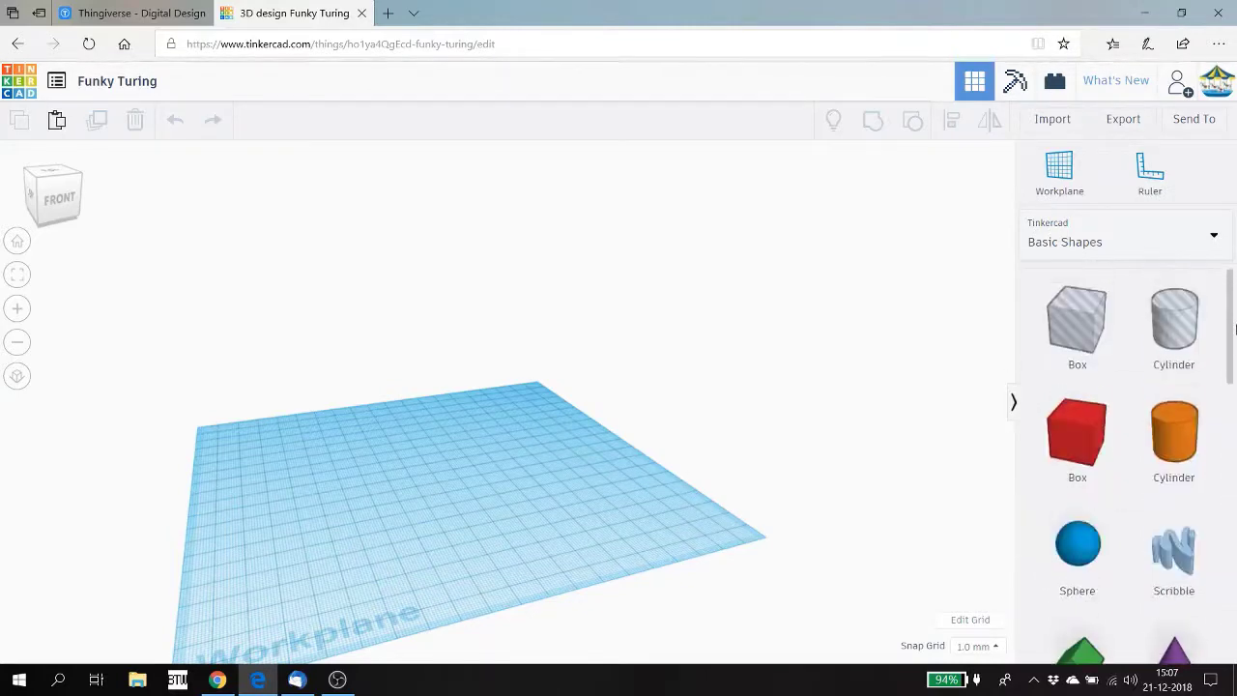
left_click(1216, 243)
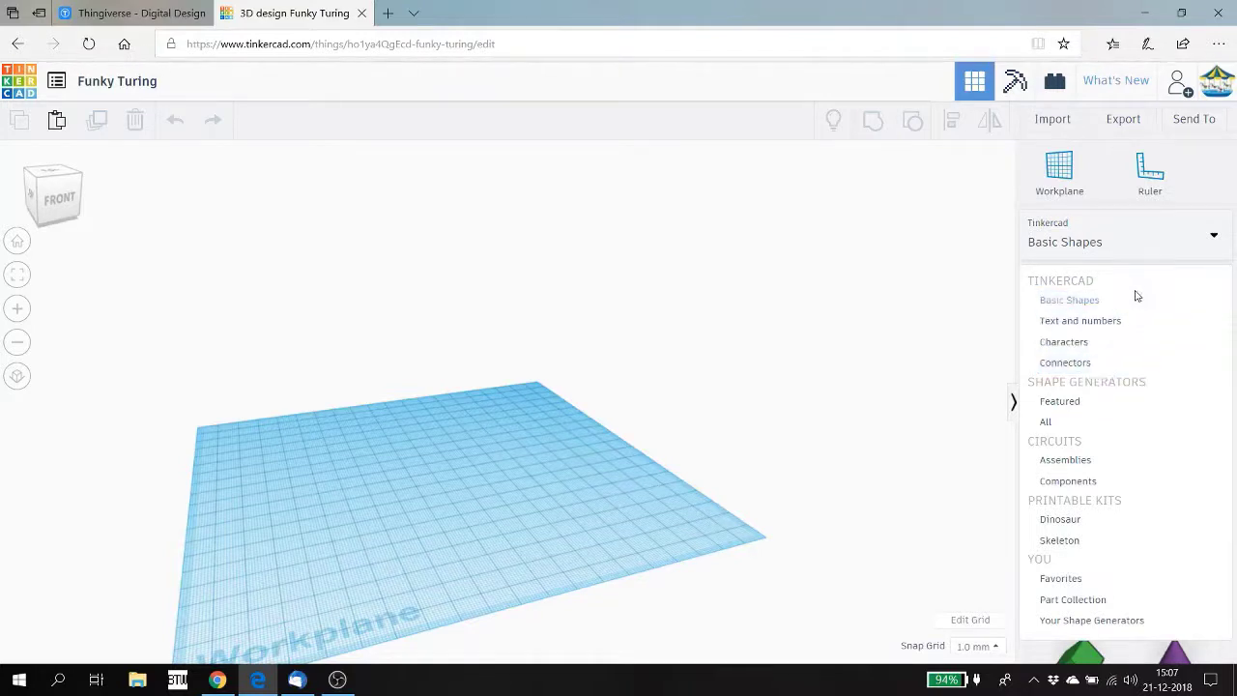
left_click(1095, 329)
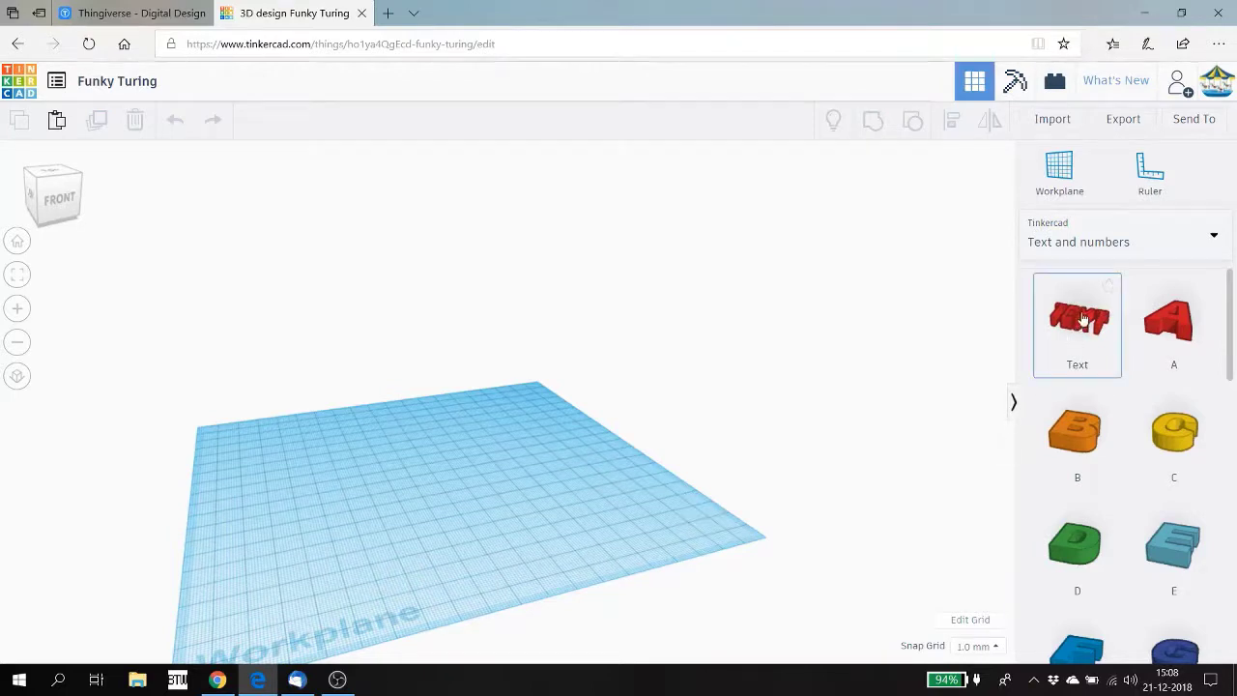
left_click_drag(1083, 319, 408, 499)
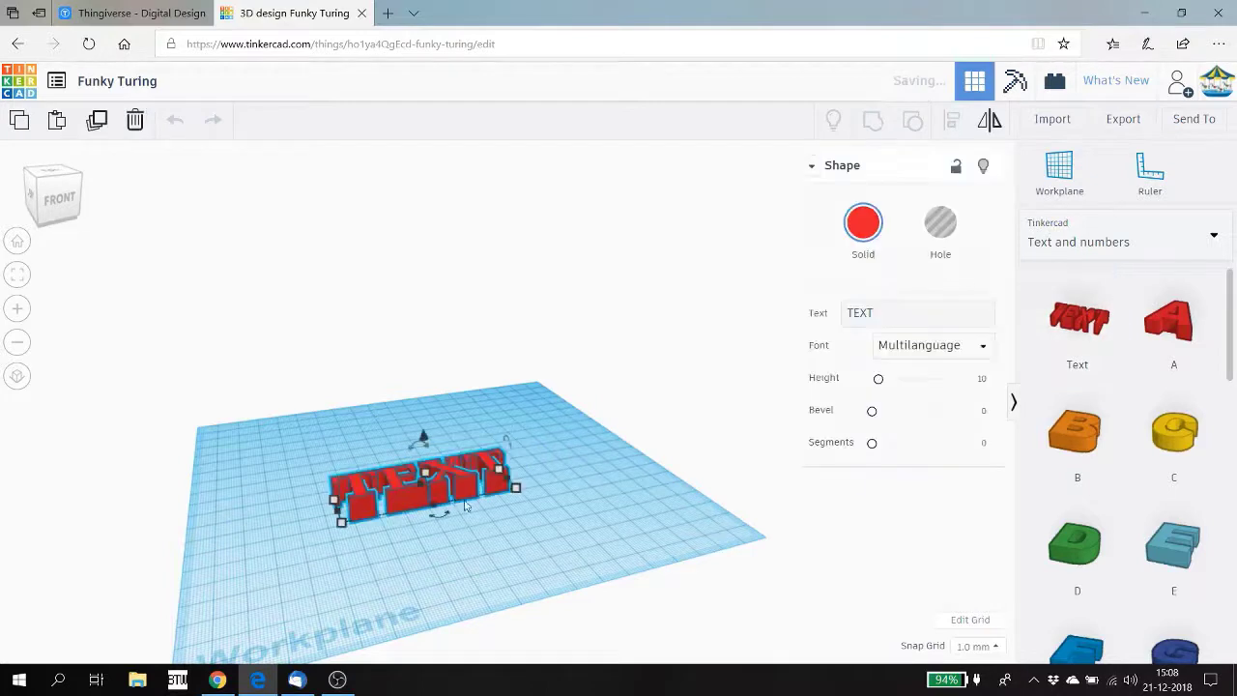
- Change the wording of the text shape to "3D printen"
left_click(887, 312)
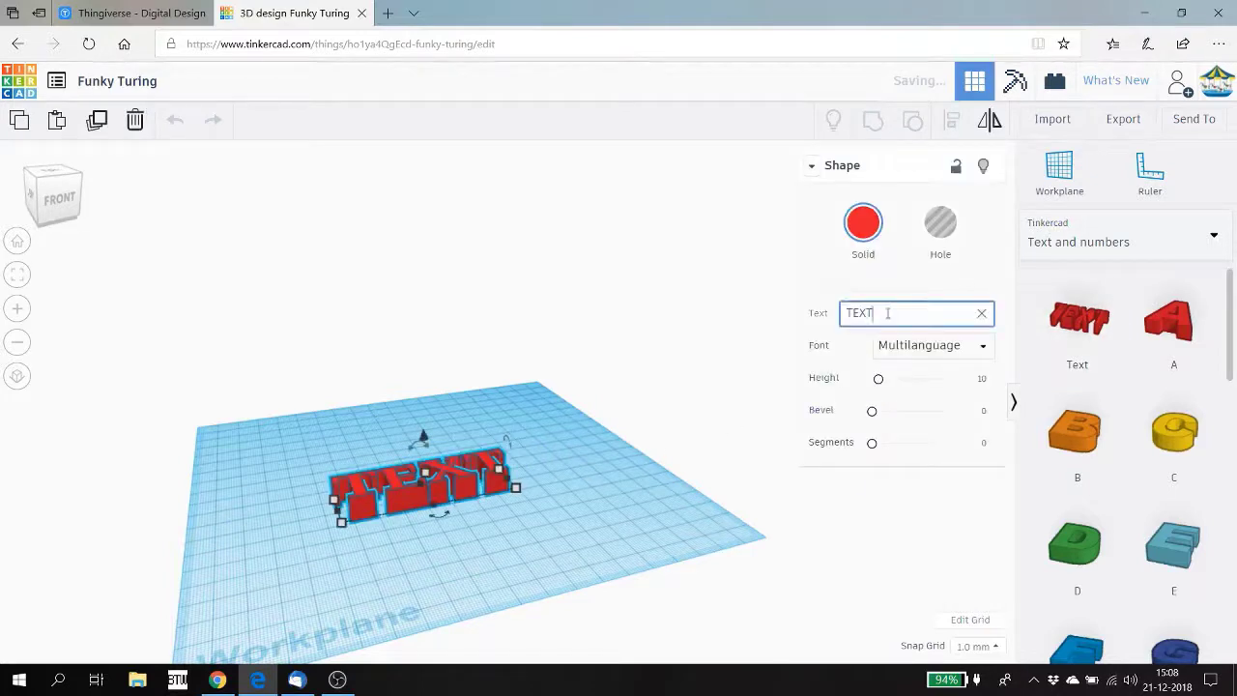
key("BackSpace")
key("BackSpace")
key("BackSpace")
key("BackSpace")
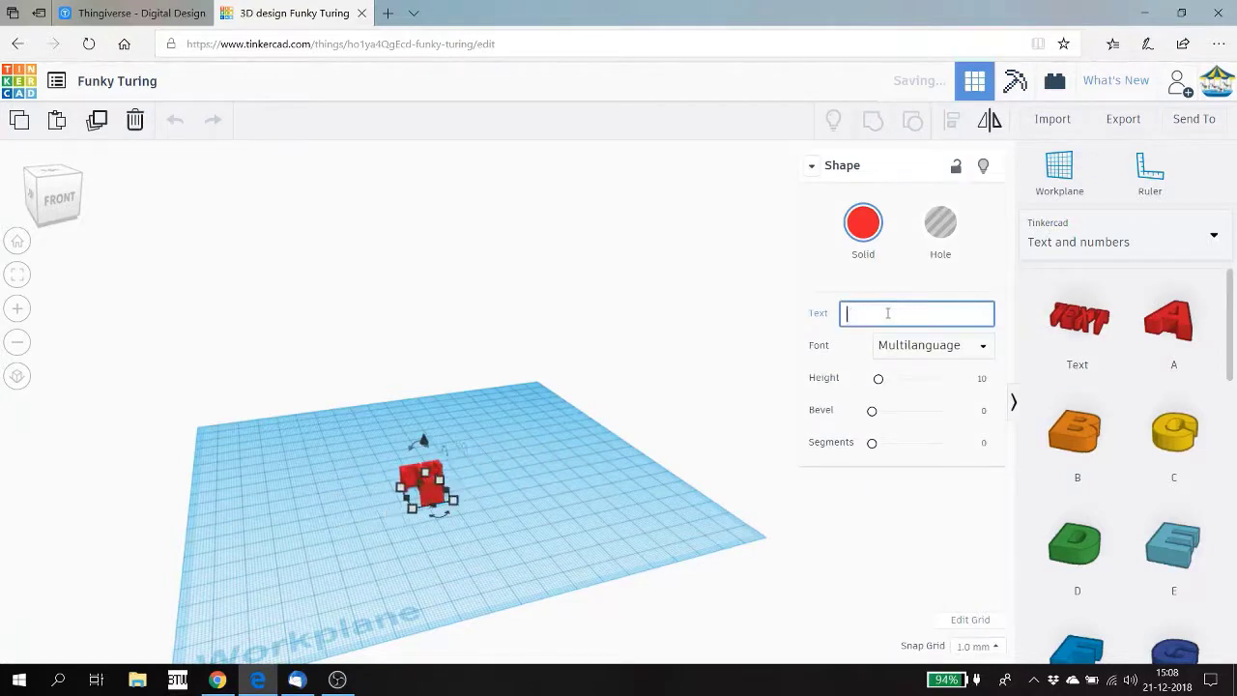
type("3D p")
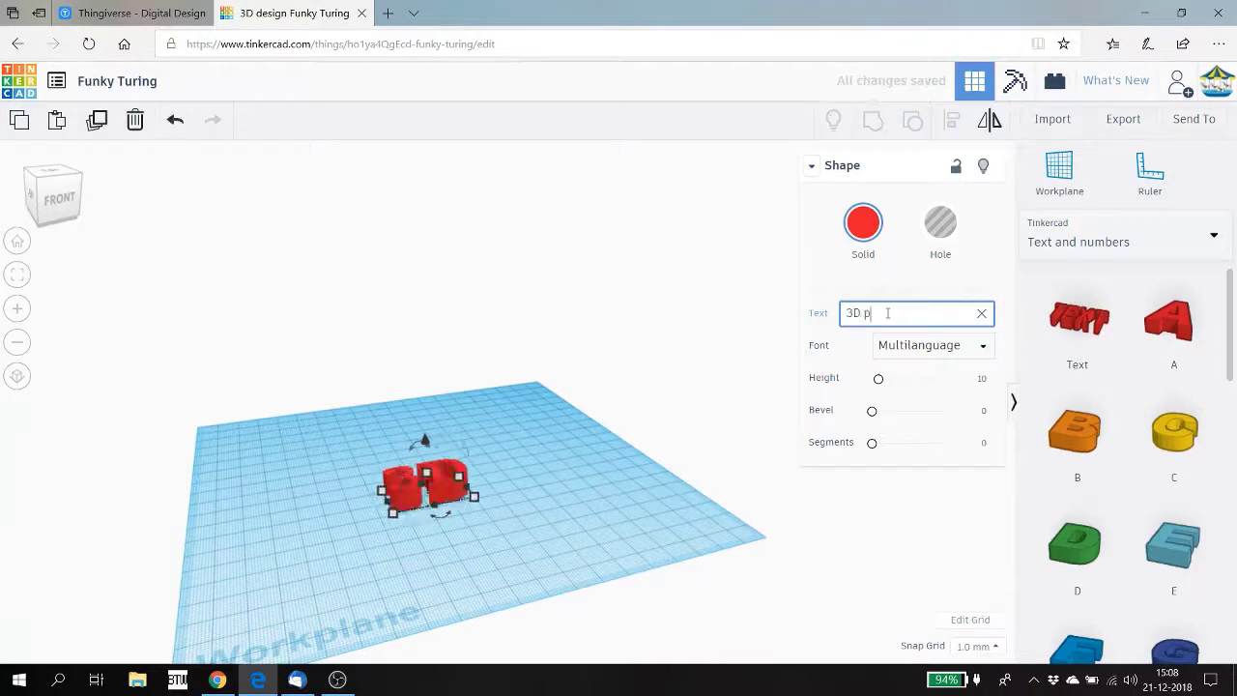
type("rinten")
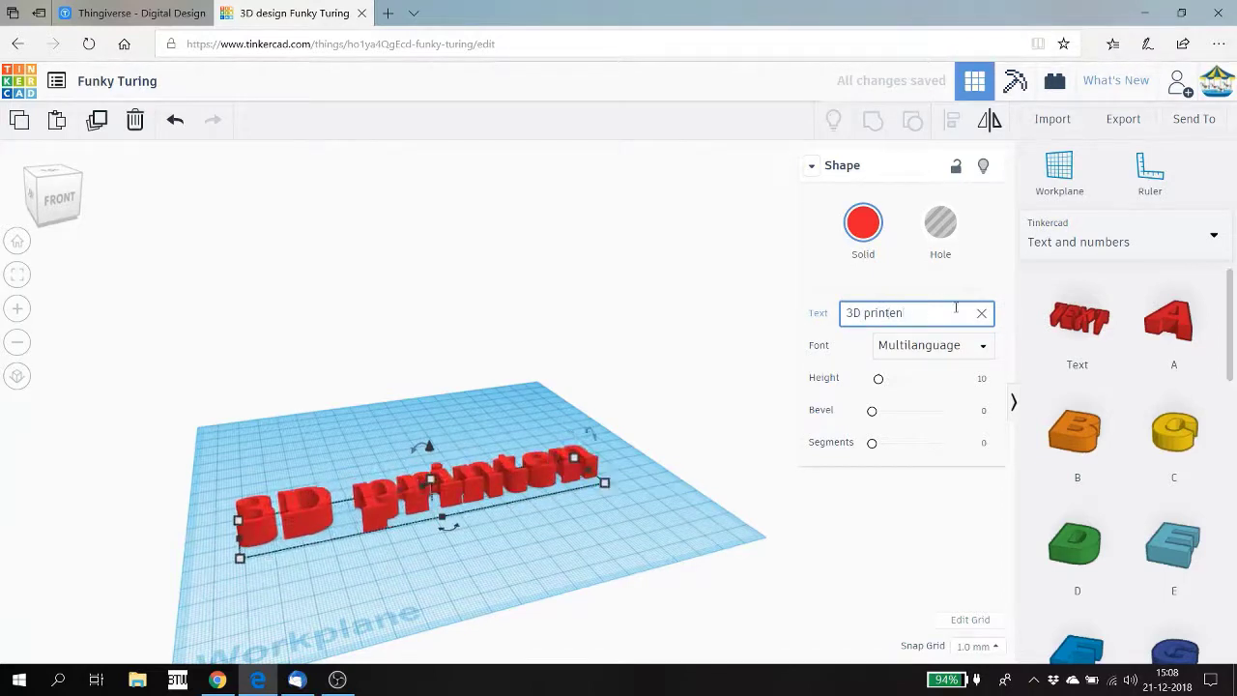
- View the available fonts for the 3D printen text and delete the text from the workplane
left_click(955, 354)
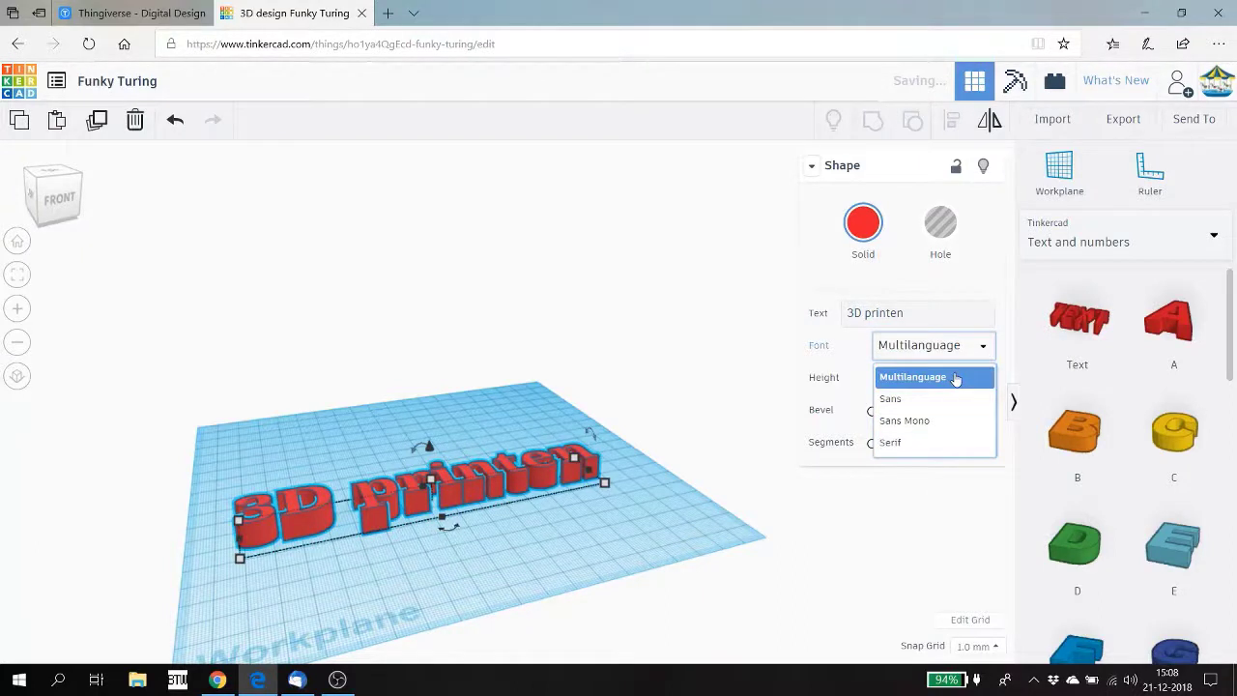
left_click(932, 516)
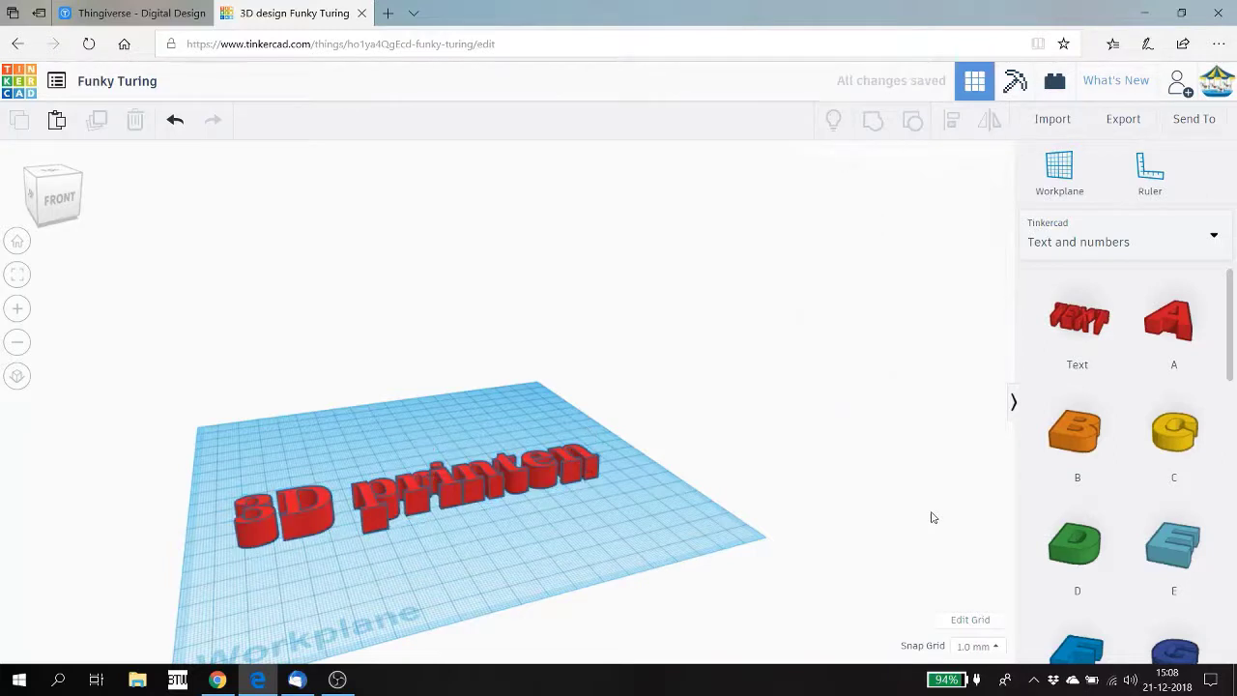
left_click(550, 465)
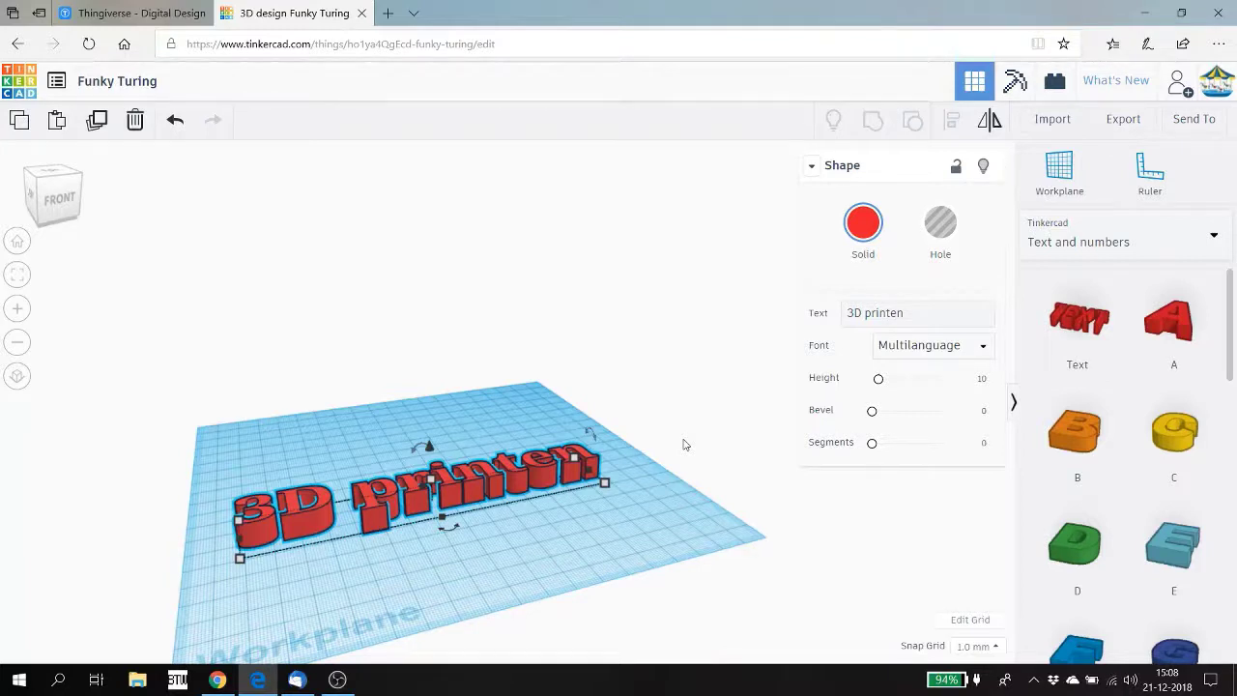
key("Delete")
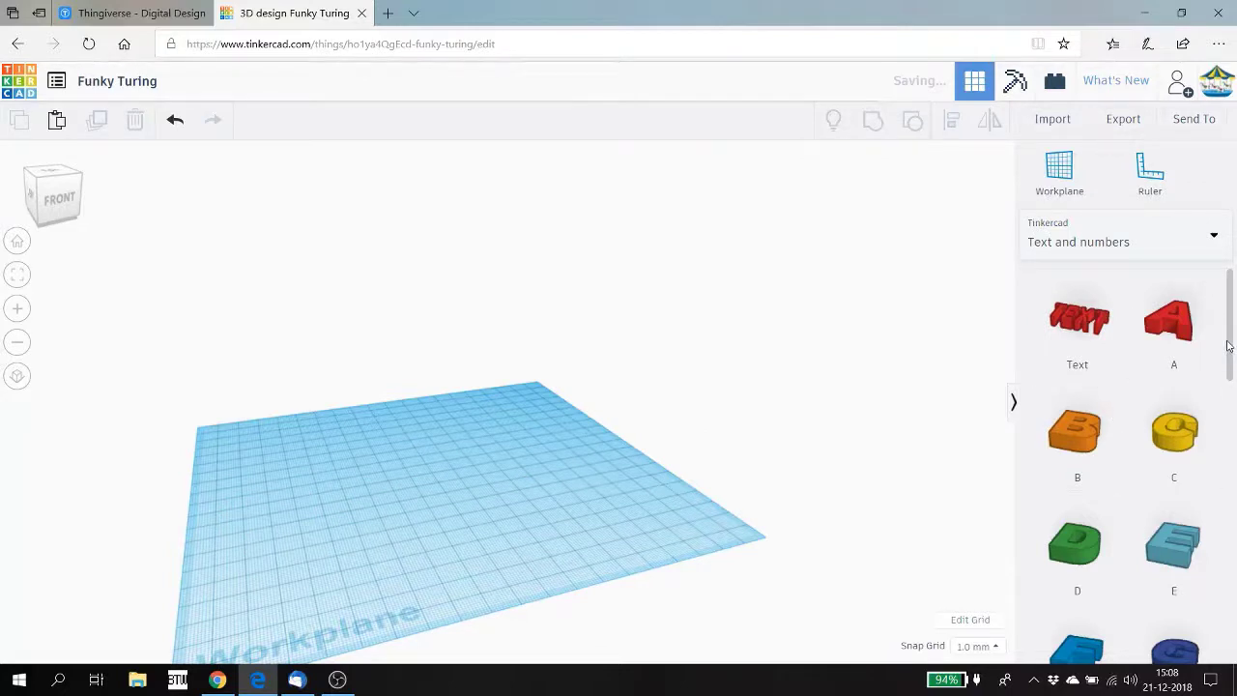
- Find the Question Mark on the second page of Text and numbers and place it on the workplane
left_click_drag(1228, 346, 1234, 633)
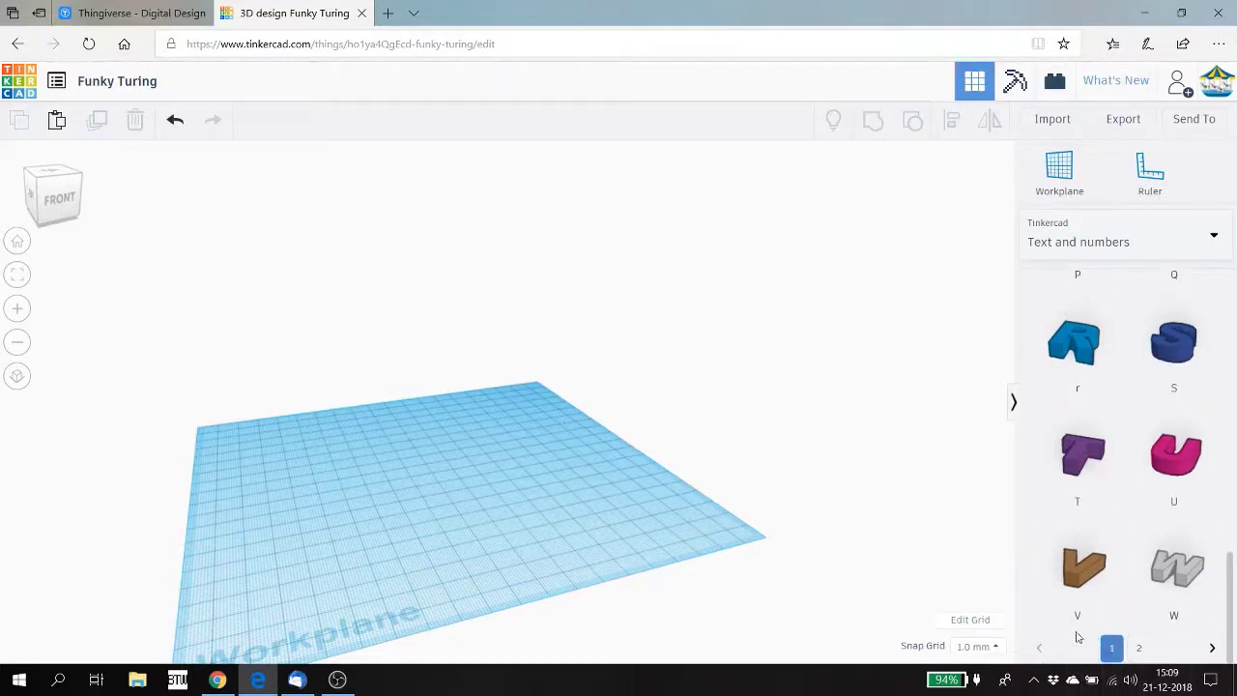
left_click(1140, 648)
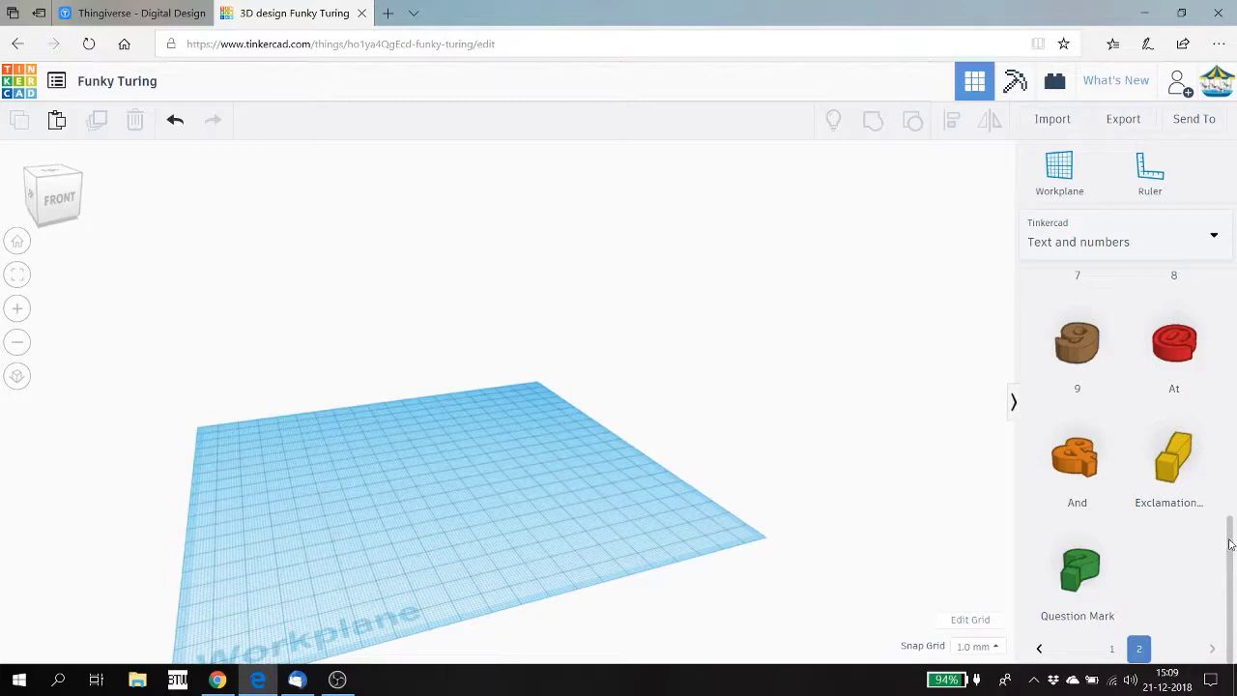
mouse_move(1230, 545)
left_mouse_down()
mouse_move(1228, 280)
mouse_move(1231, 546)
left_mouse_up()
left_click_drag(1080, 570, 473, 498)
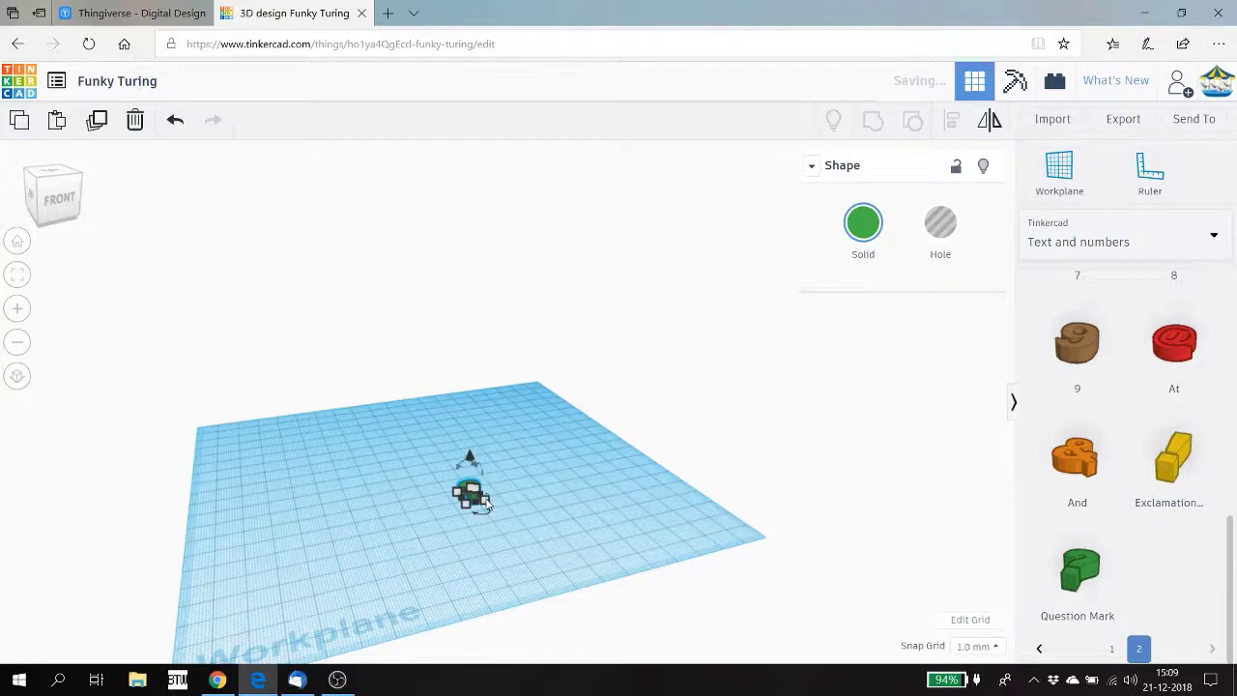
- Enlarge the question mark to about 27 by 55 mm and delete it from the workplane
left_click_drag(487, 500, 577, 547)
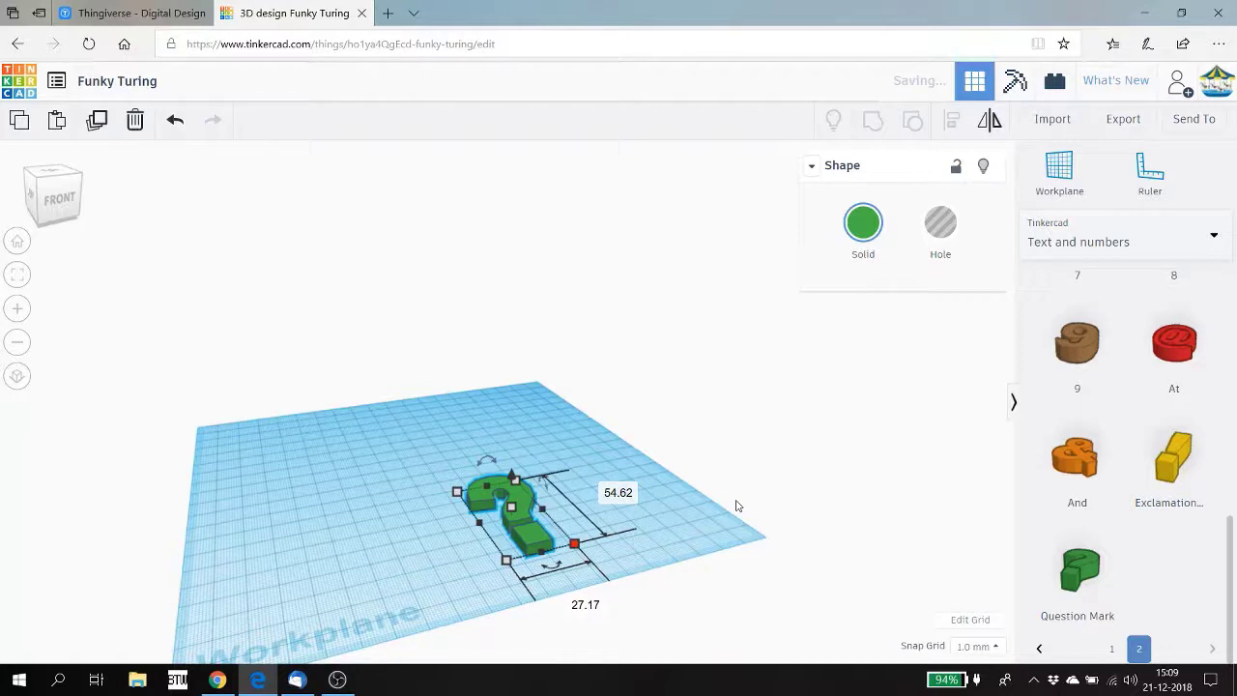
key("Delete")
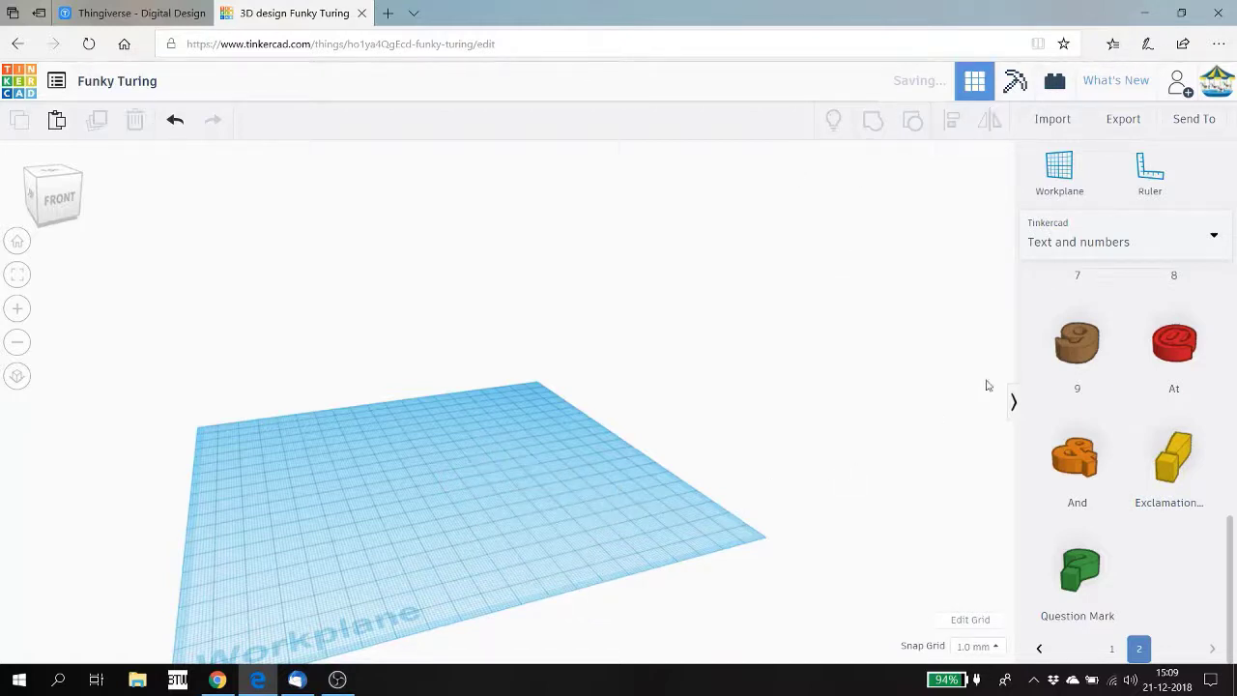
- Place an Astrobot from the Characters collection on the workplane and delete it again
left_click(1214, 241)
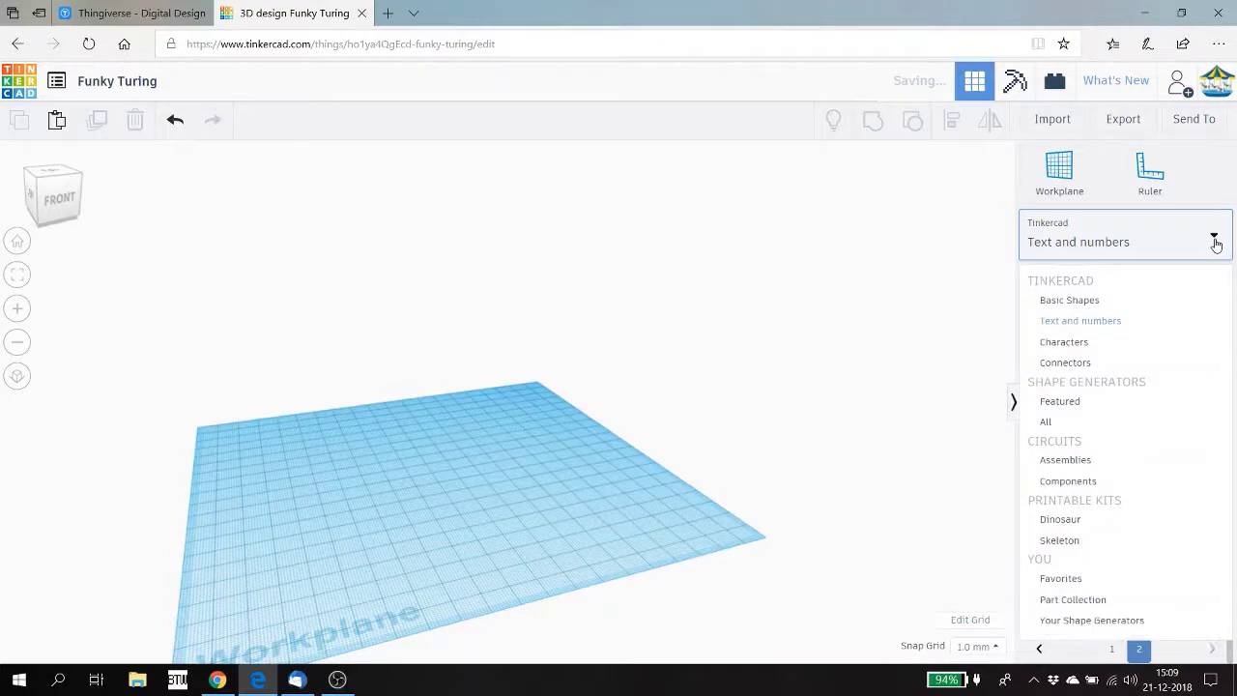
left_click(1073, 344)
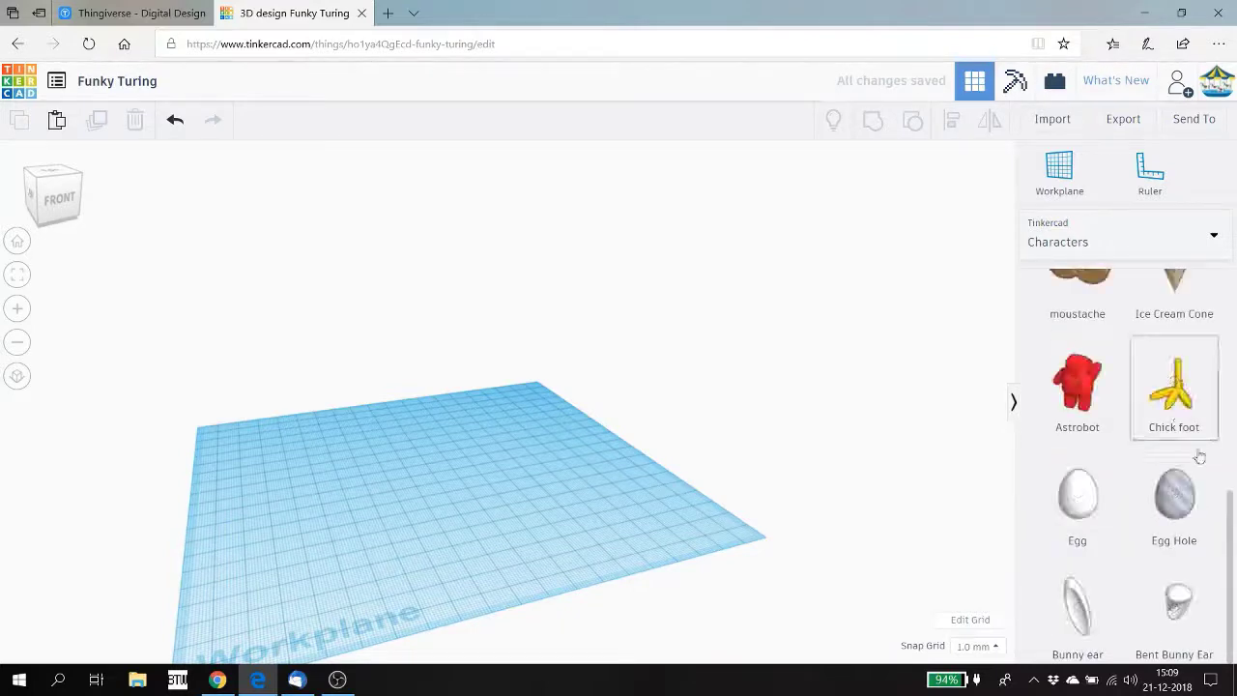
left_click_drag(1230, 515, 1225, 276)
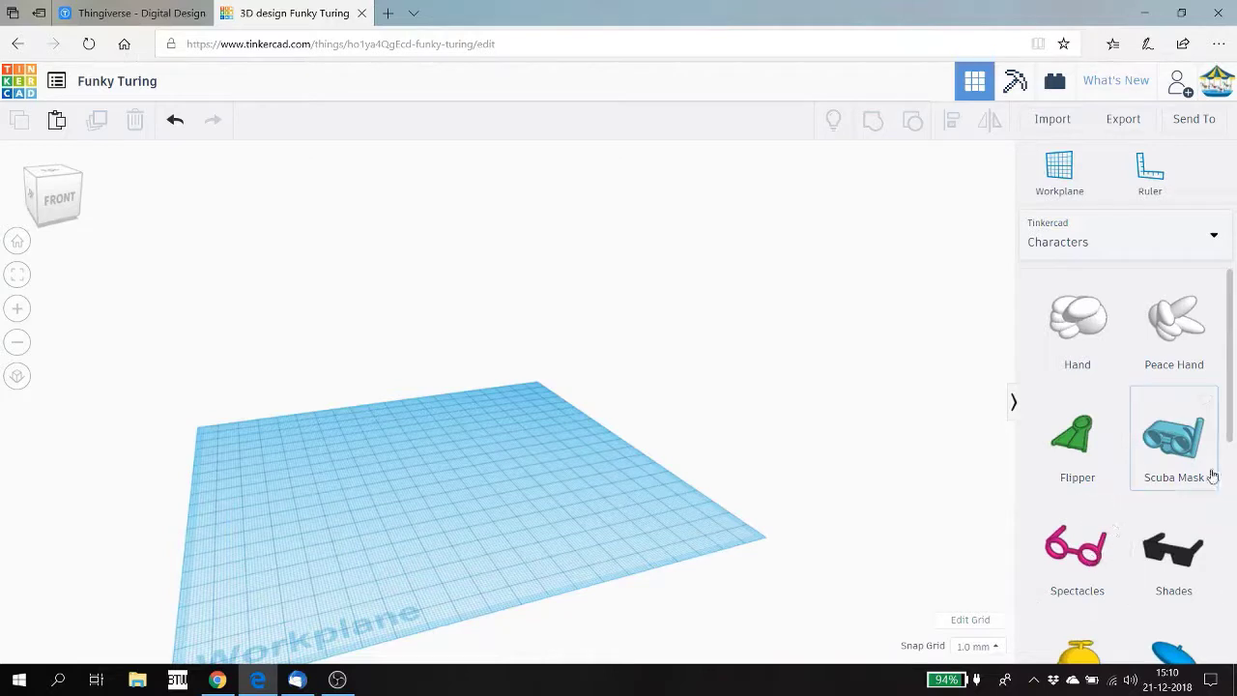
left_click_drag(1230, 440, 1234, 662)
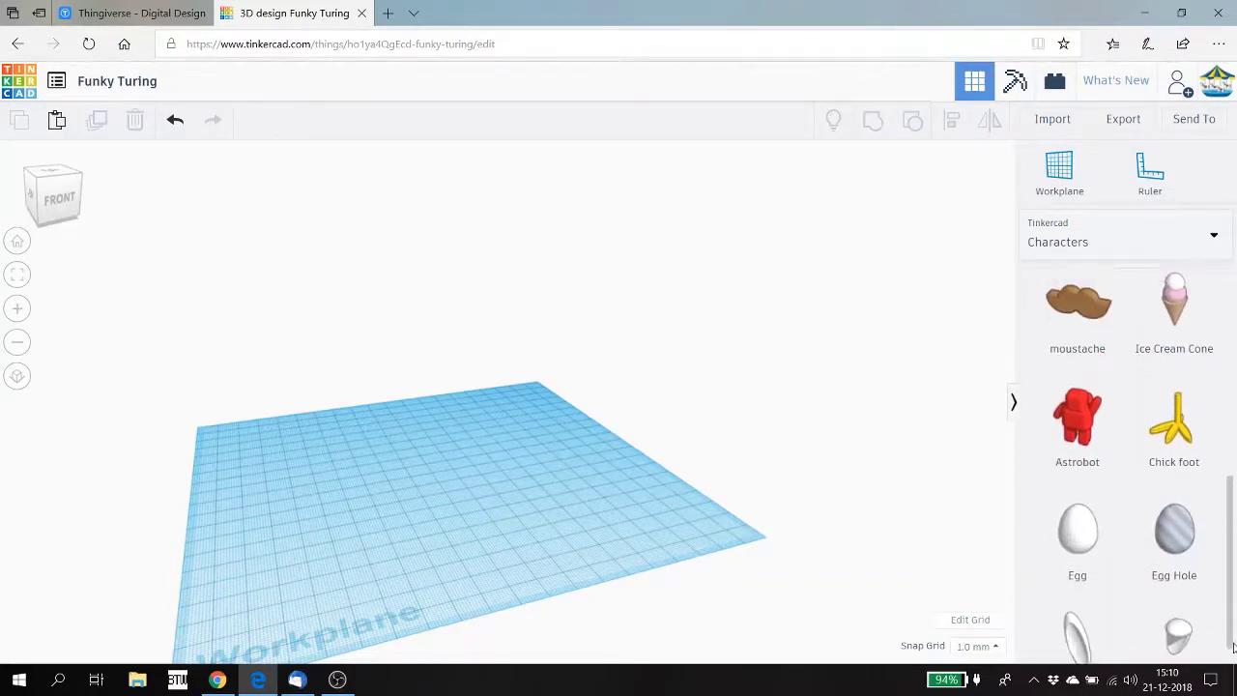
left_click_drag(1235, 665, 1234, 643)
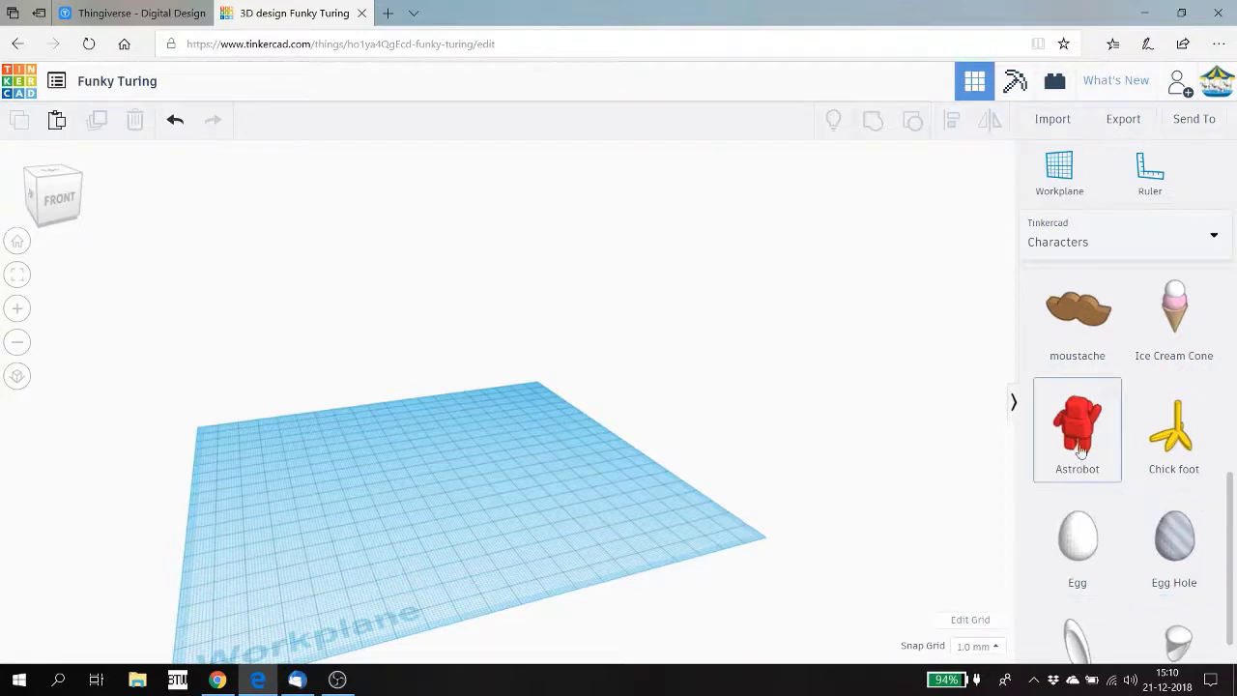
left_click_drag(1086, 422, 452, 488)
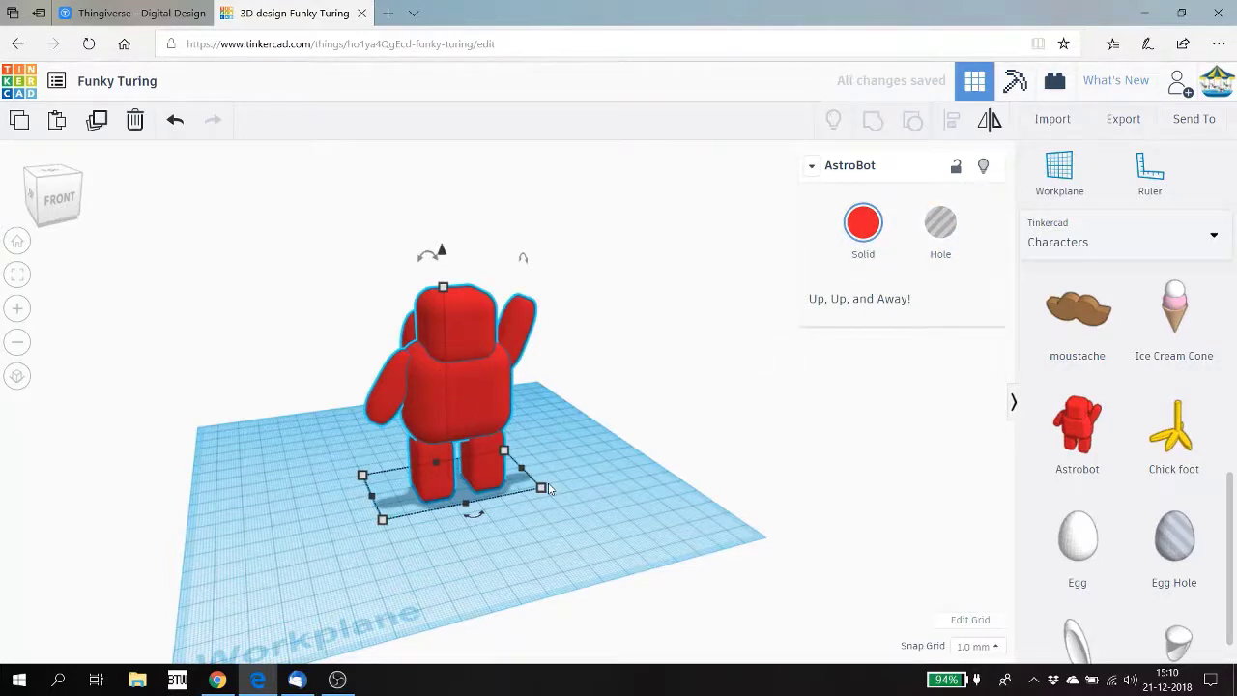
key("Delete")
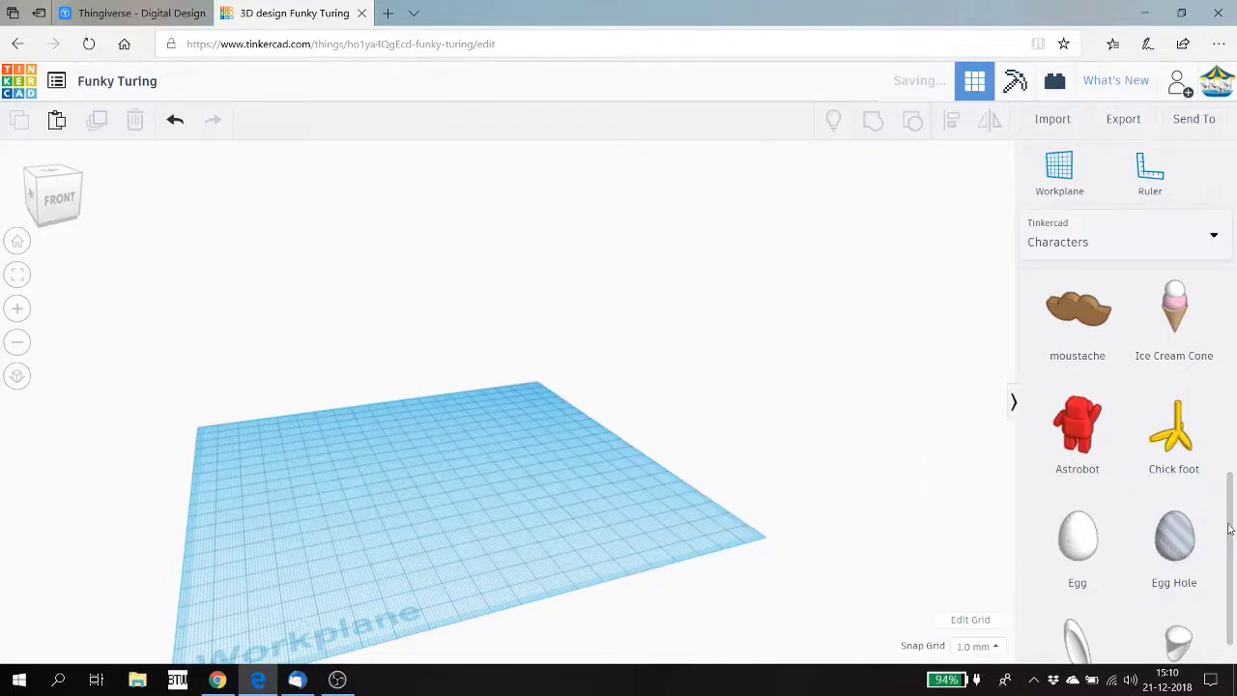
- Place a Rotating Ball from the Connectors collection near the middle of the workplane
mouse_move(1229, 529)
left_mouse_down()
mouse_move(1235, 308)
mouse_move(1234, 510)
left_mouse_up()
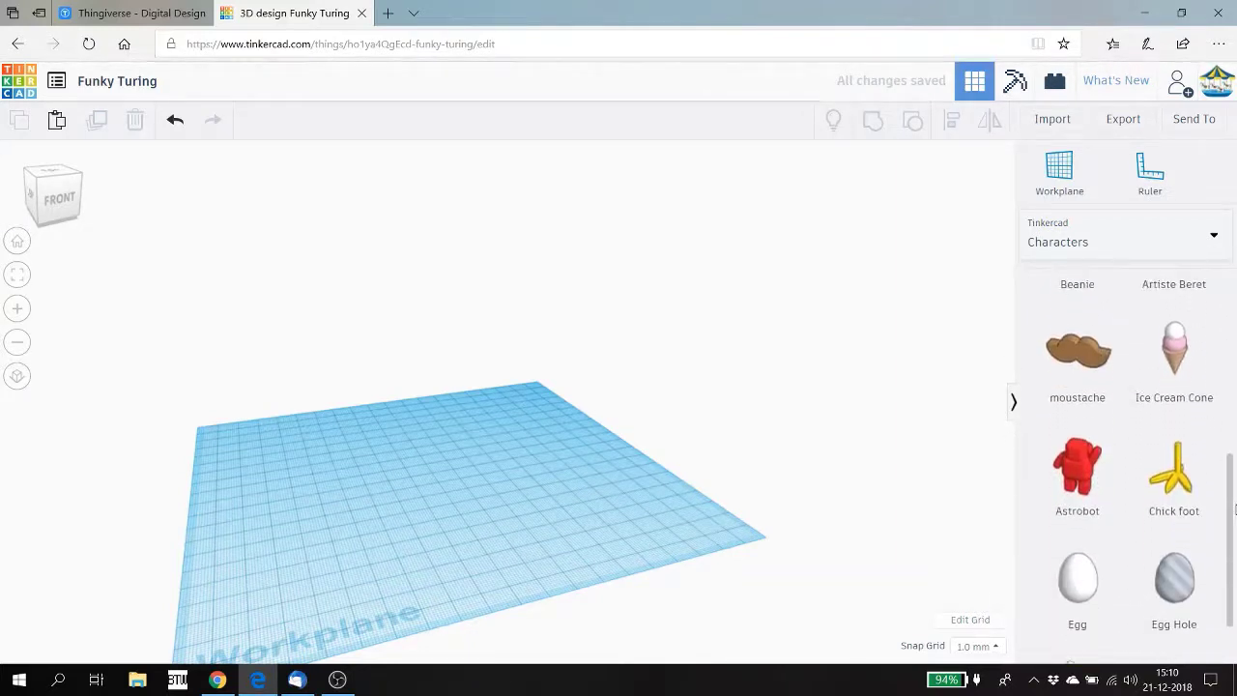
left_click(1214, 242)
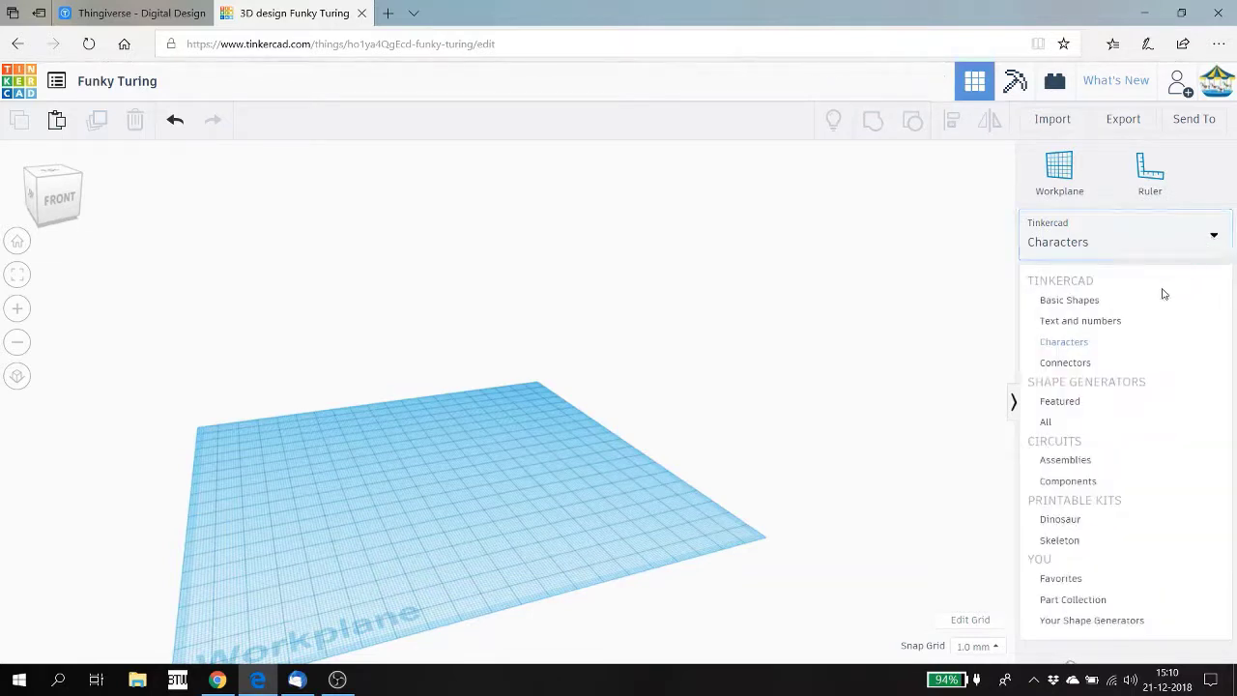
left_click(1076, 362)
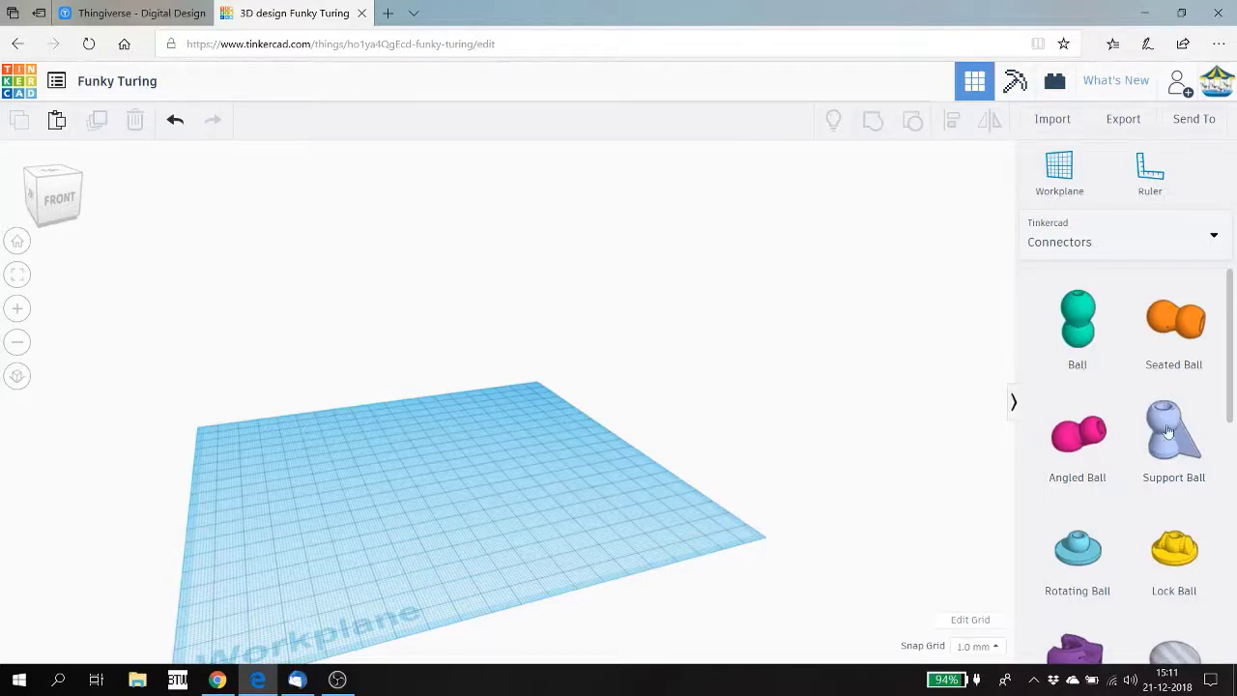
left_click_drag(1232, 410, 1229, 461)
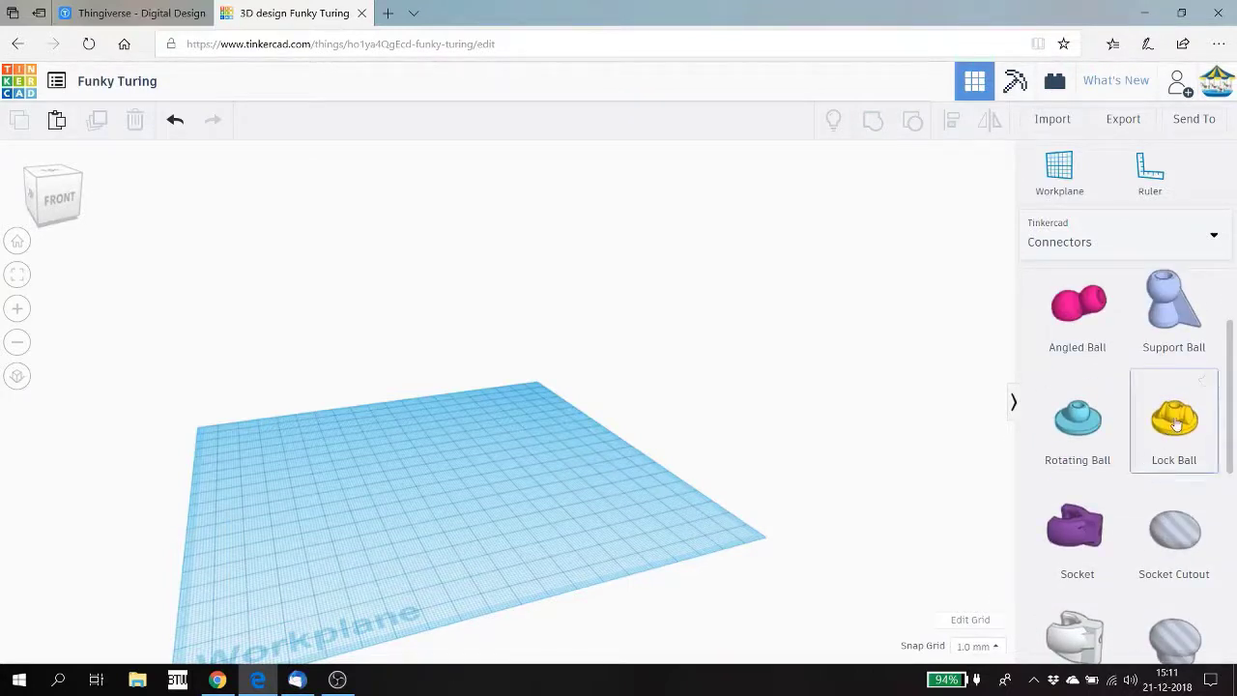
left_click_drag(1080, 430, 476, 485)
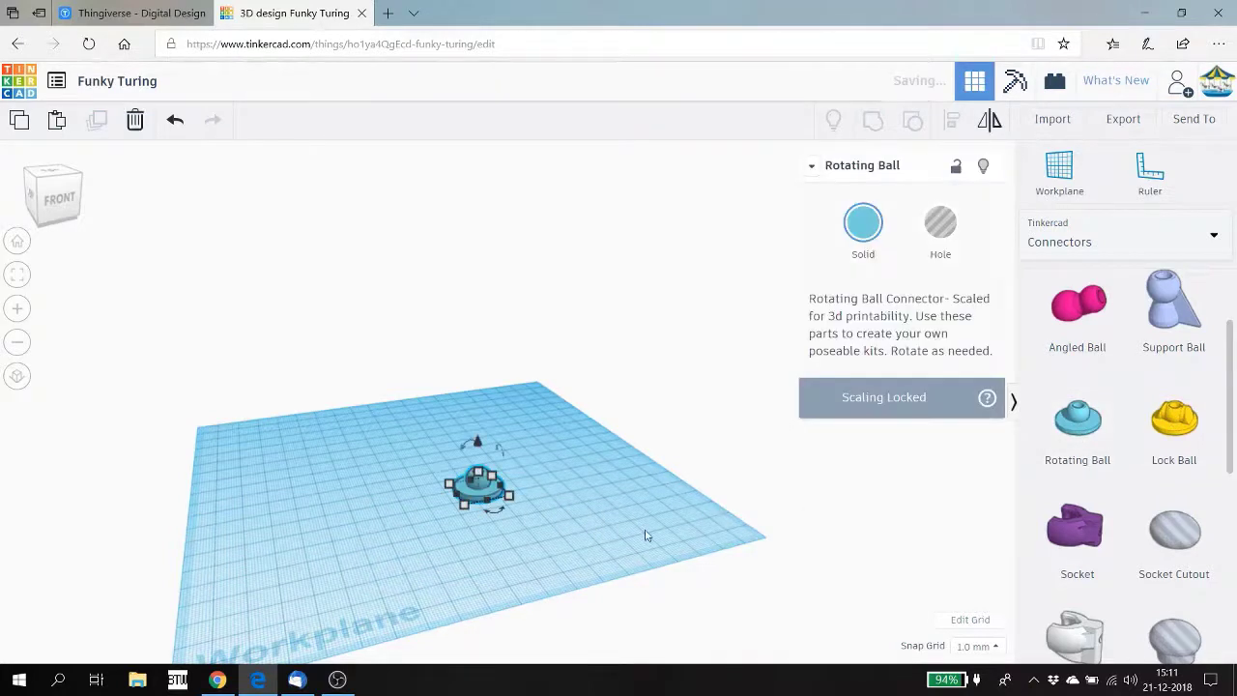
- Place an Angled Ball connector to the right of the rotating ball, near the workplane's right edge
left_click(923, 436)
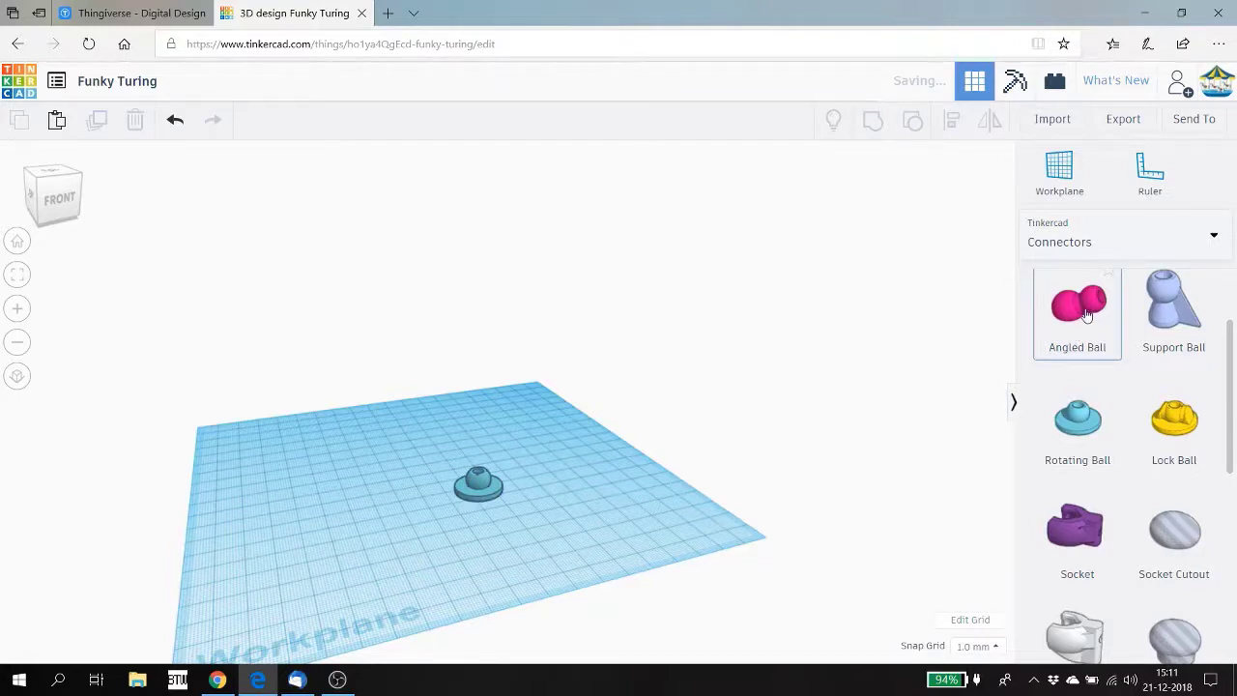
left_click_drag(1086, 315, 601, 509)
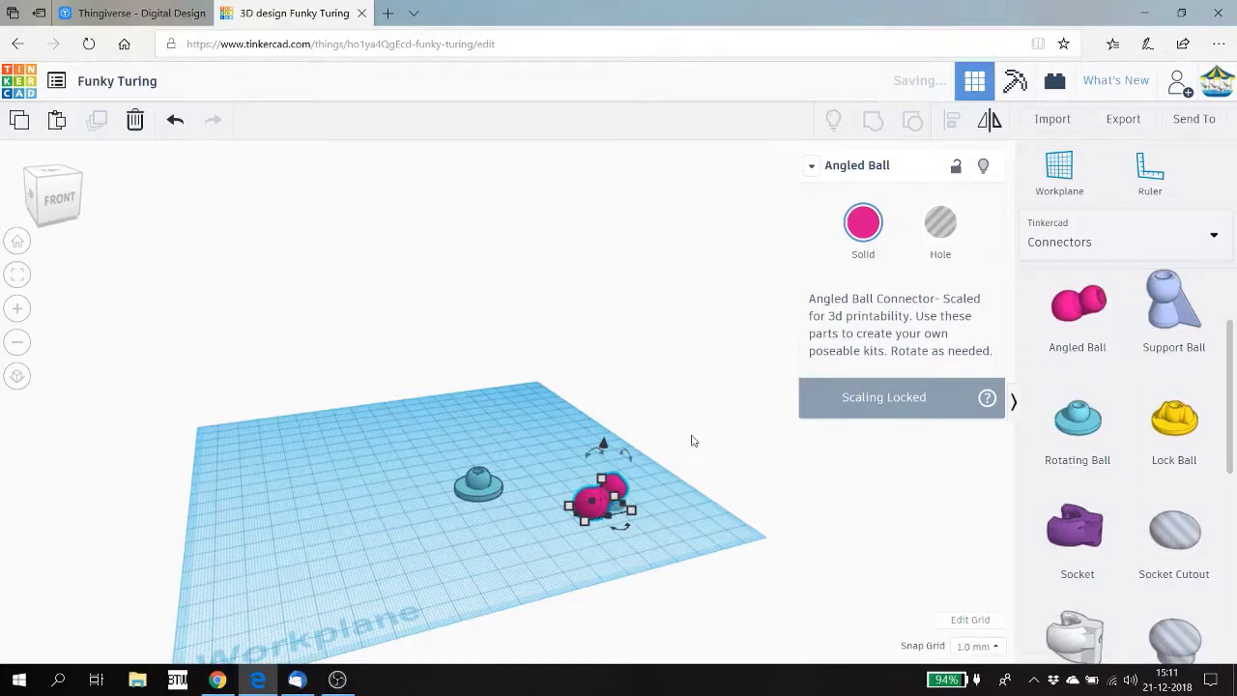
left_click_drag(692, 440, 706, 469)
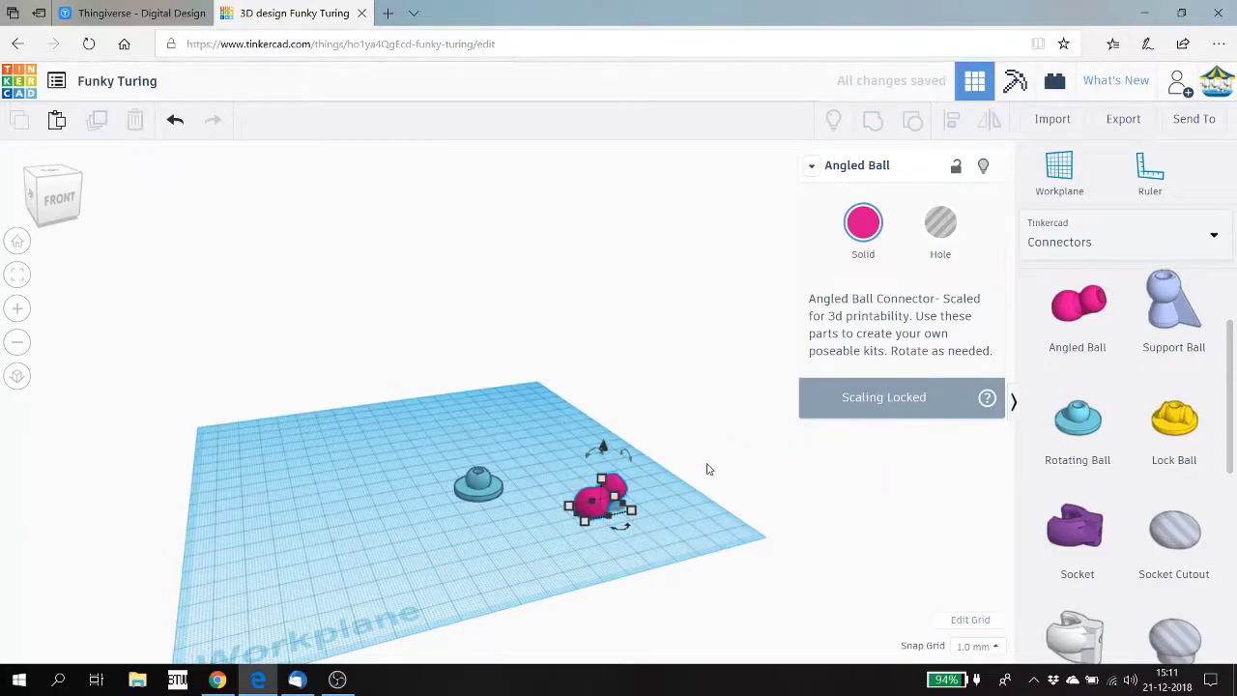
left_click(597, 504)
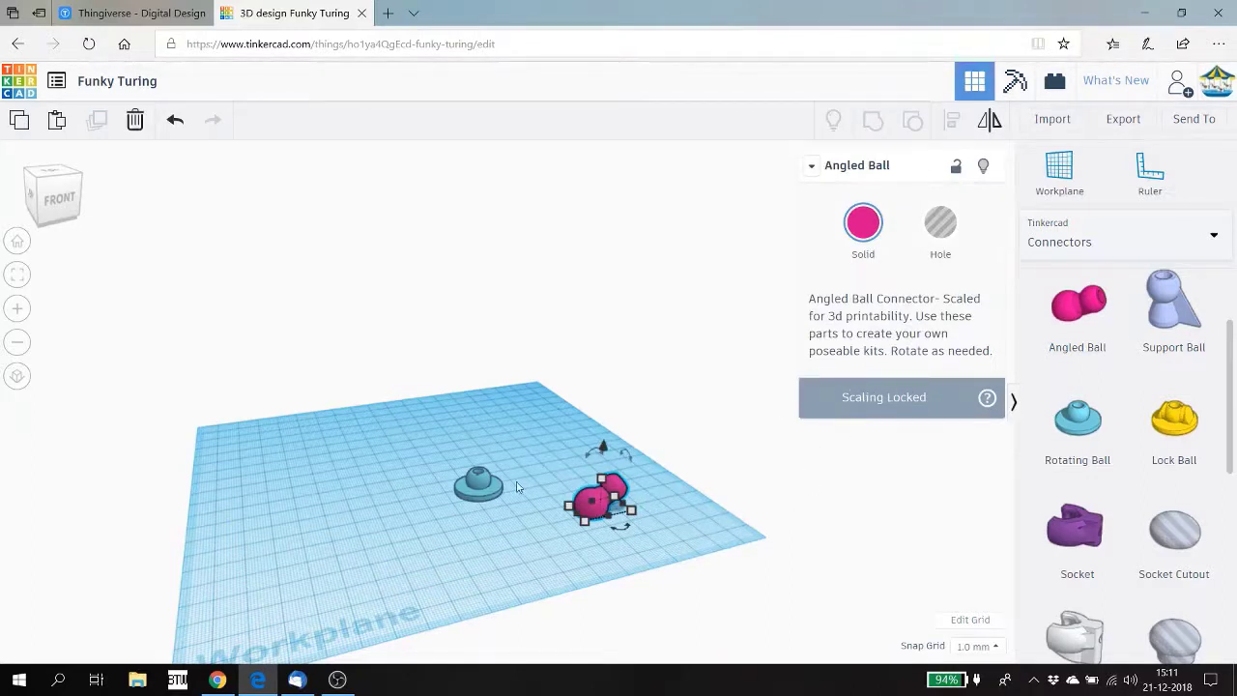
- Delete the rotating ball connector from the workplane
left_click(472, 495)
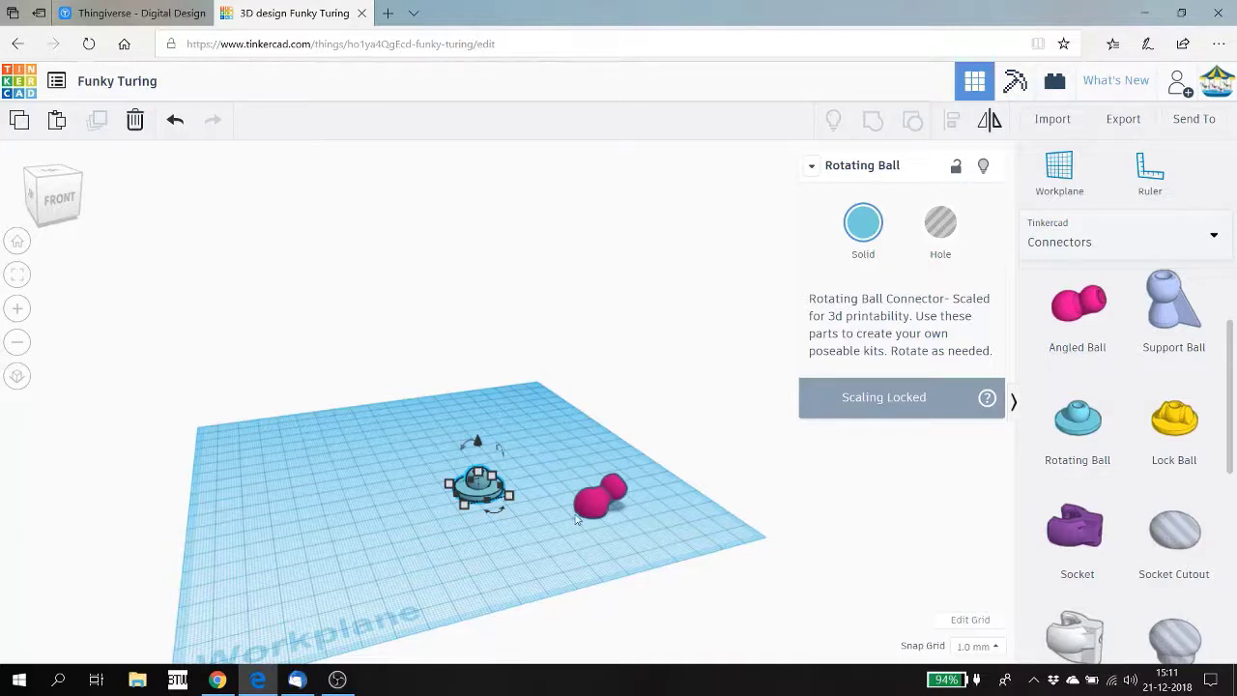
key("Delete")
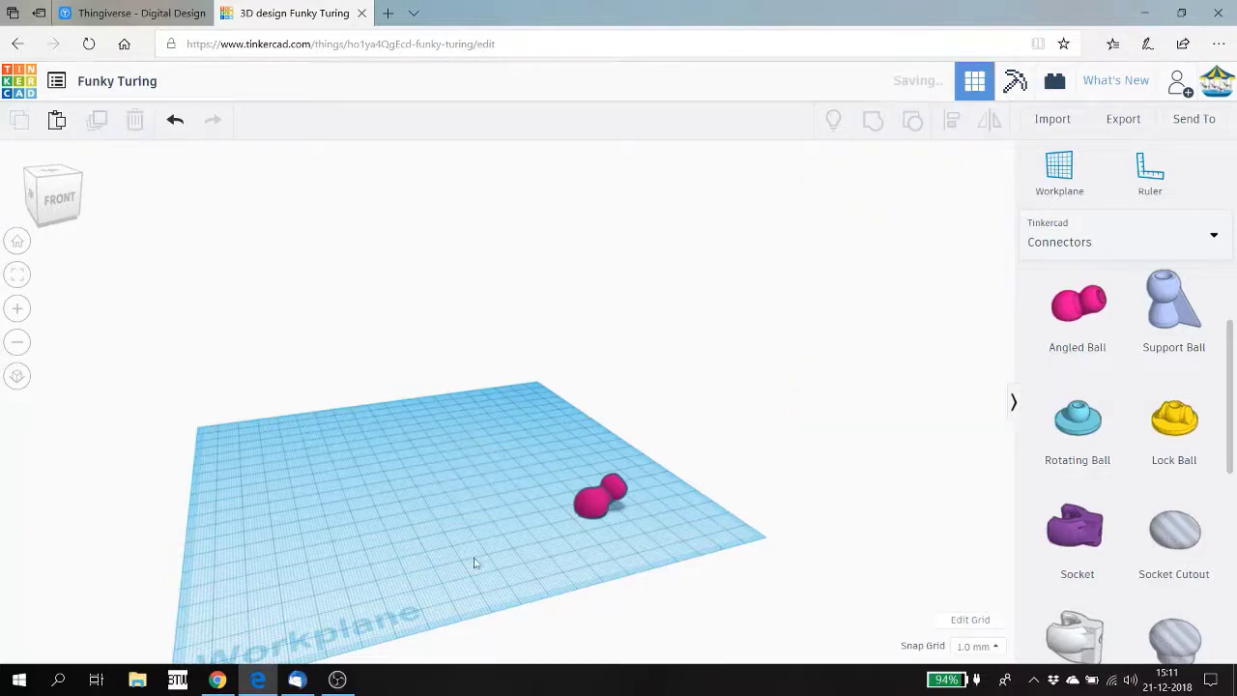
- Delete the angled ball connector from the workplane
left_click(597, 502)
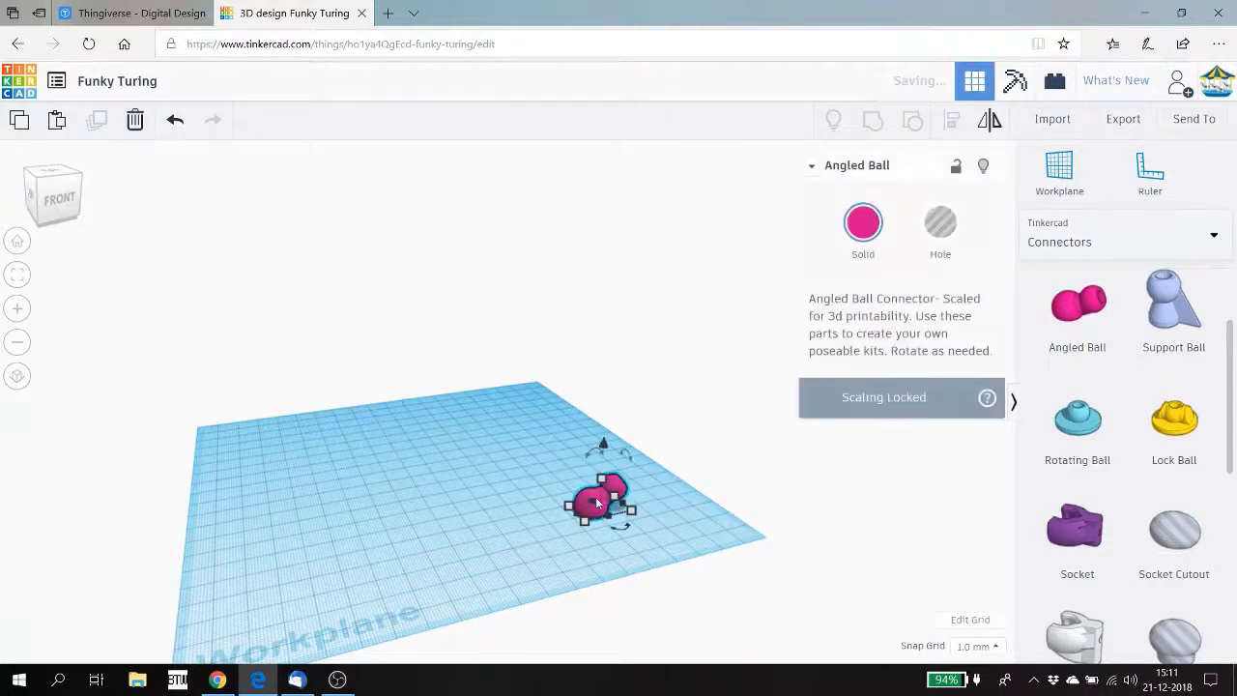
key("Delete")
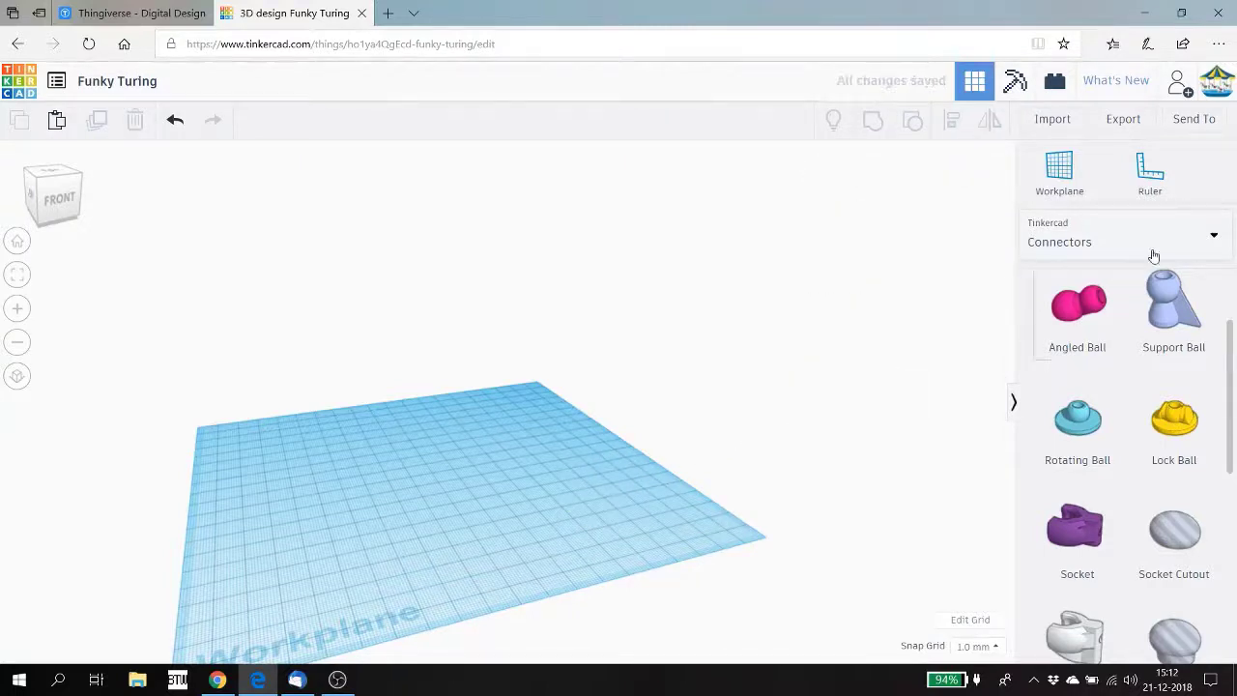
- Place an ISO metric thread from the Featured shape generators near the middle of the workplane
left_click(1215, 241)
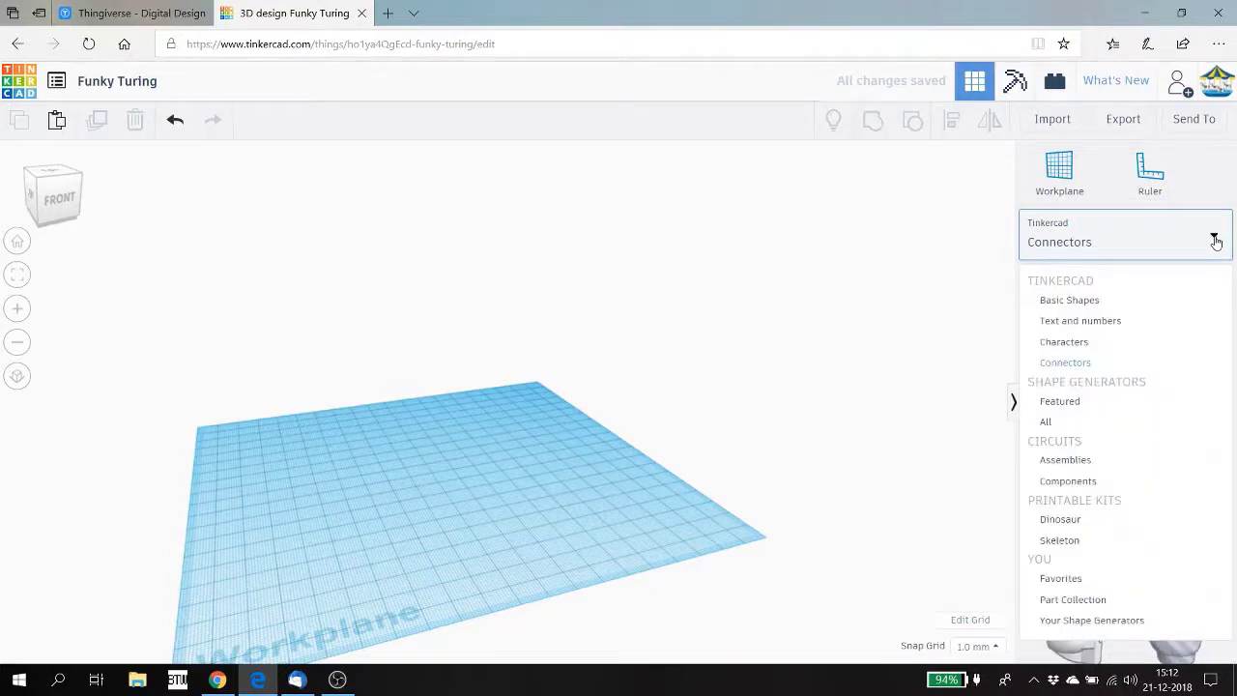
left_click(1088, 403)
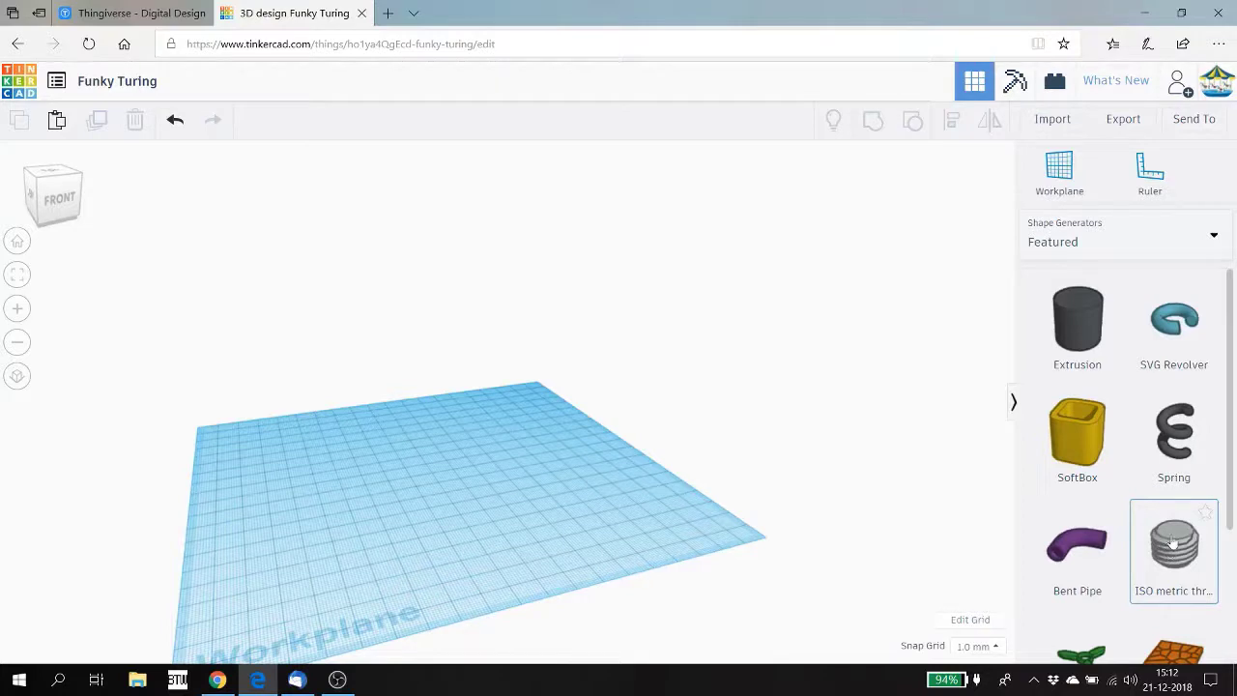
left_click_drag(1175, 538, 487, 503)
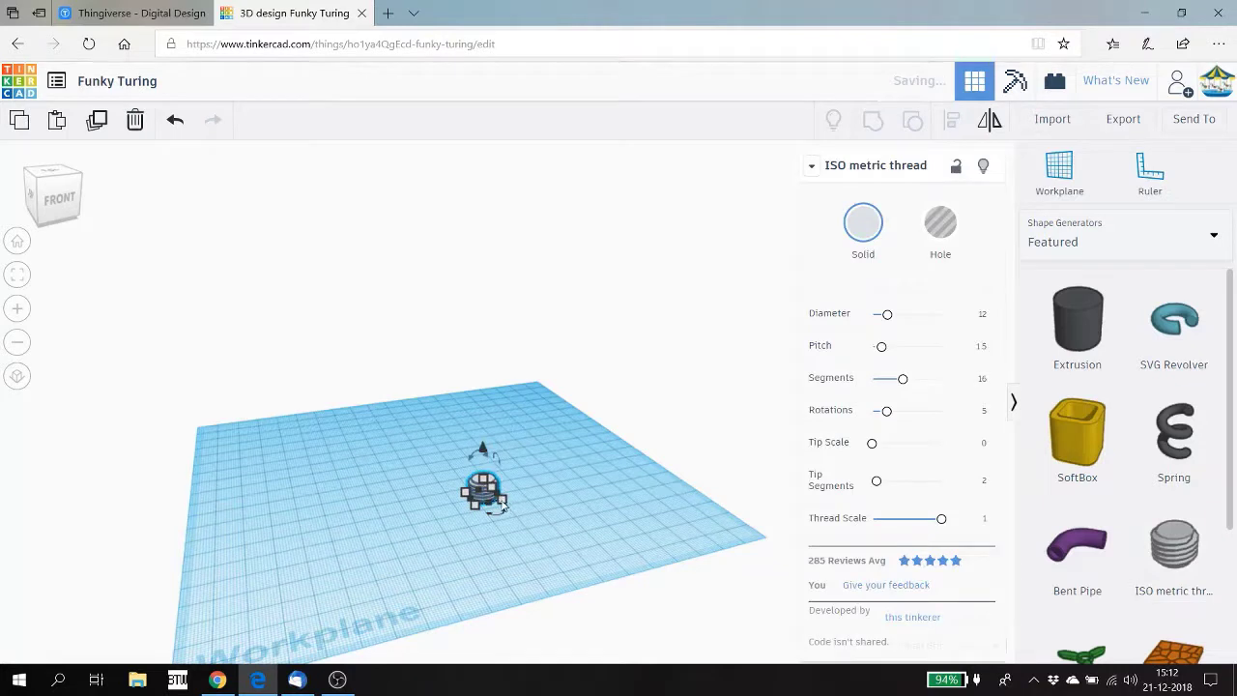
- Set the ISO metric thread's length, width and height to 20 mm each
left_click(570, 477)
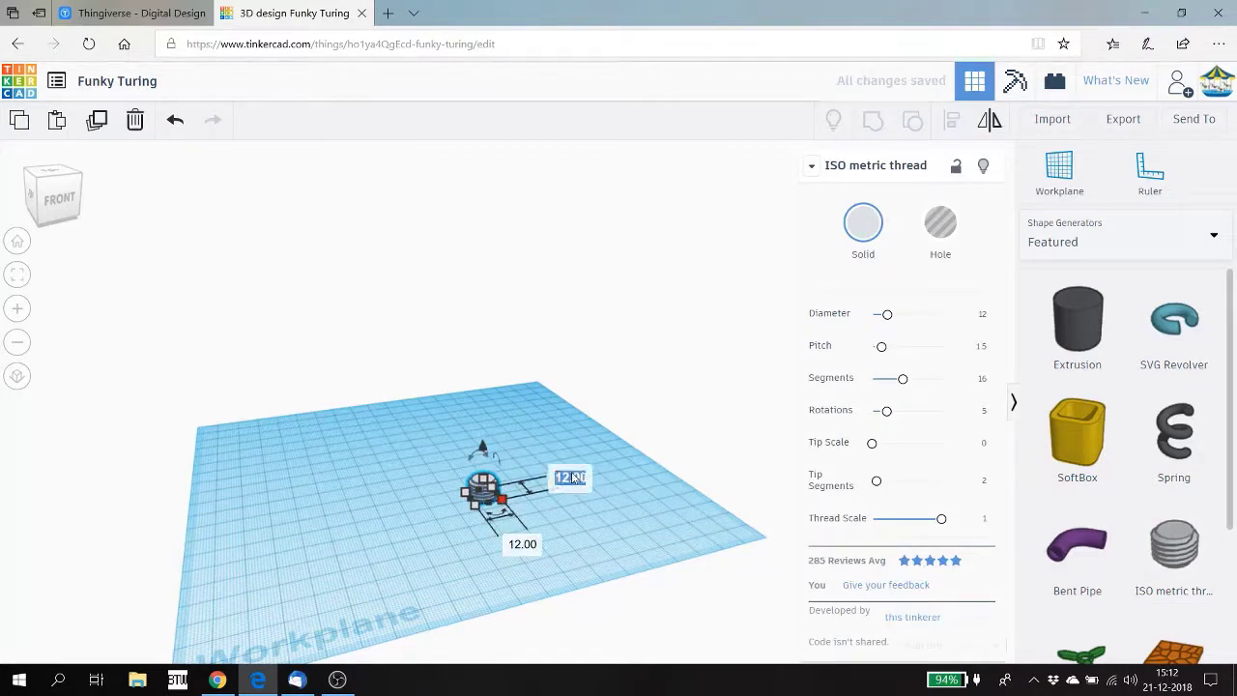
type("20")
key("Return")
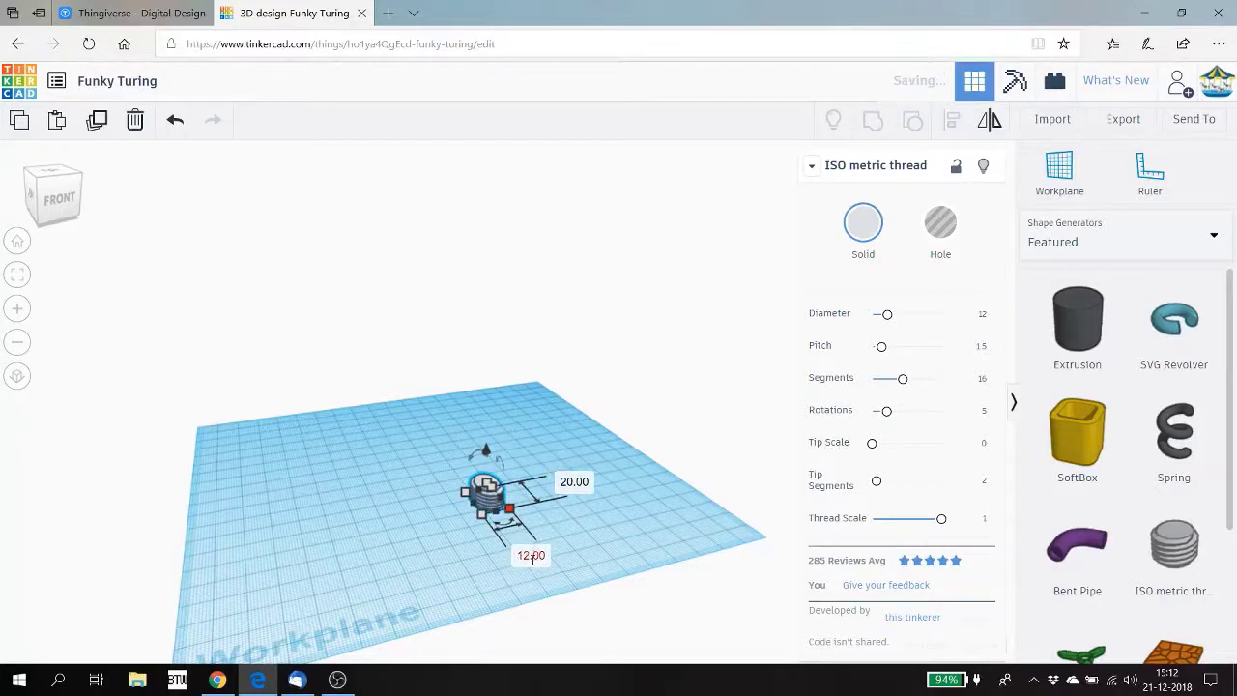
left_click(531, 555)
type("20")
key("Return")
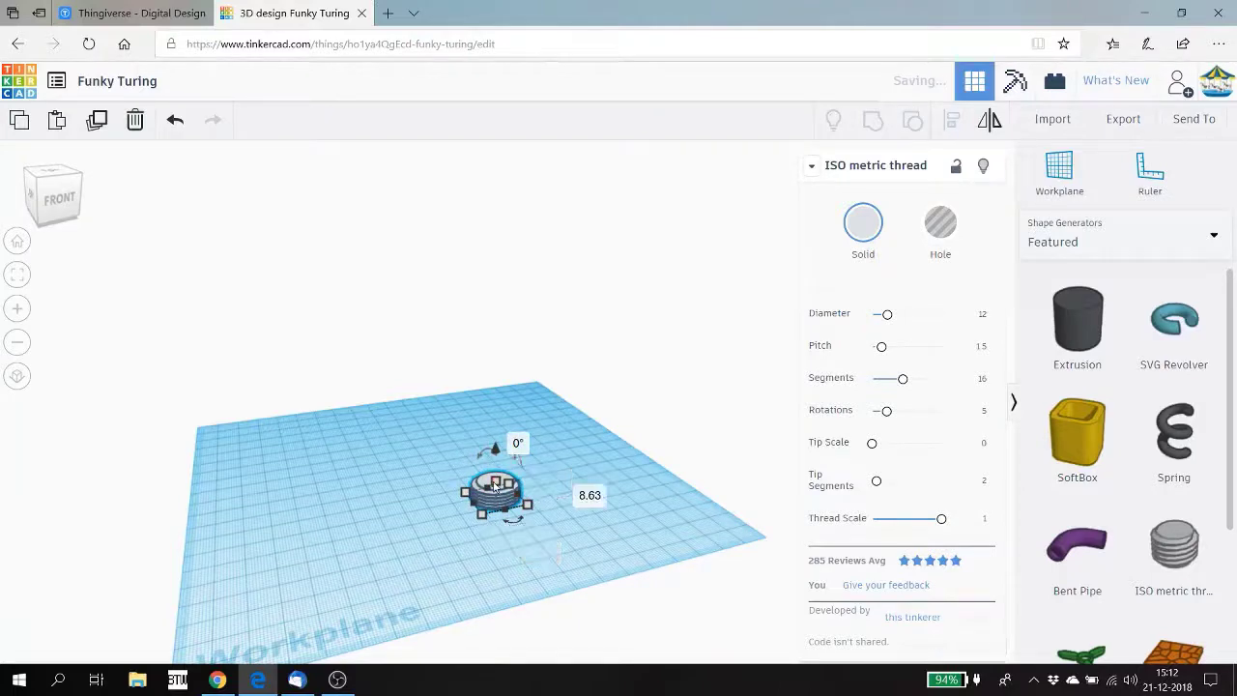
left_click(579, 490)
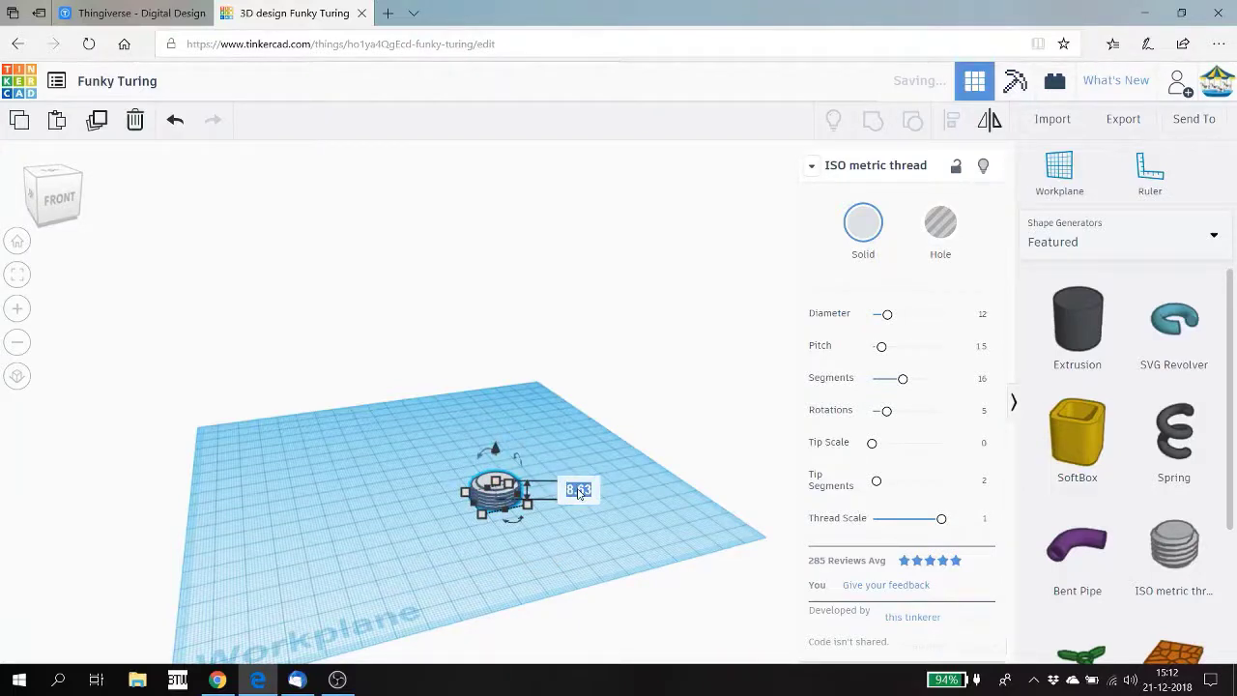
type("20")
key("Return")
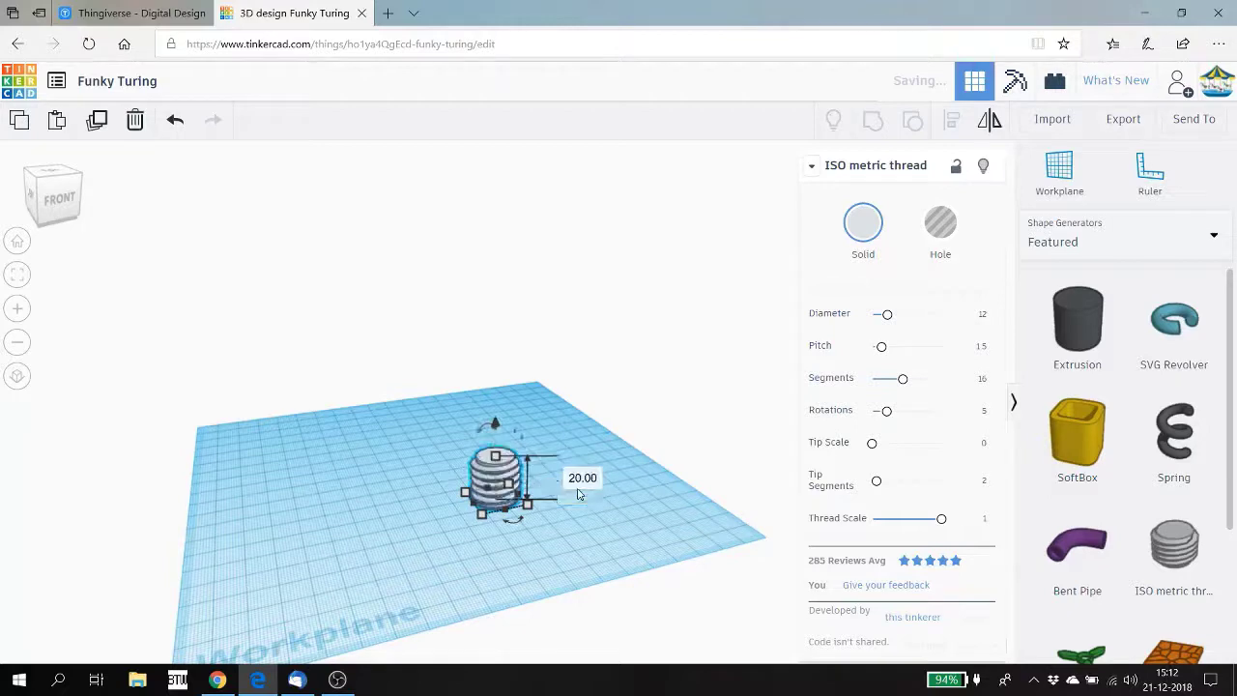
left_click(646, 519)
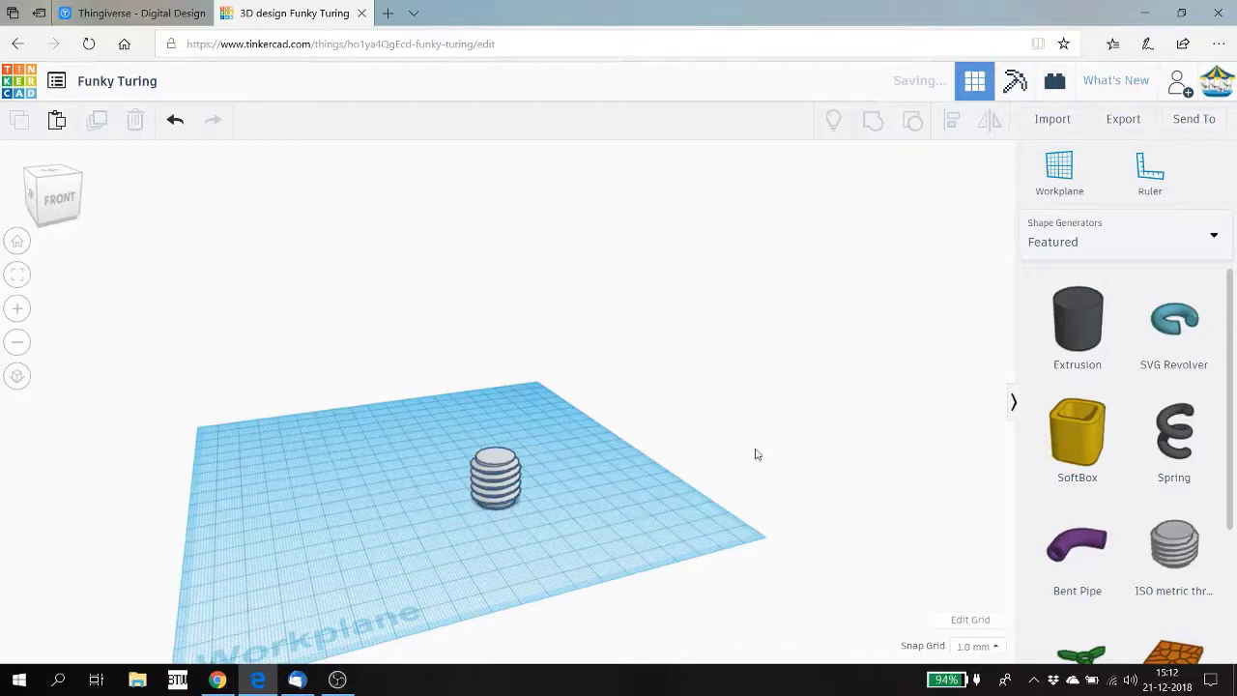
- Place an Extrusion cylinder to the left of the thread and set its length and width to 40 mm
left_click_drag(1082, 321, 373, 537)
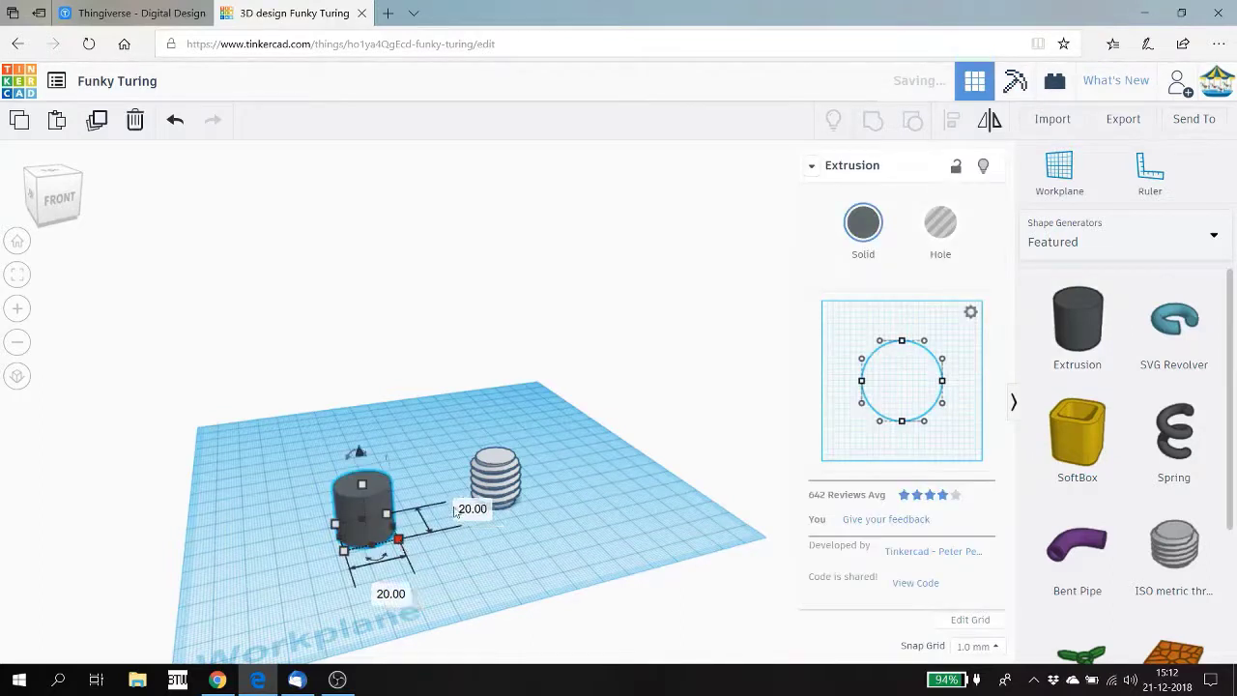
left_click(464, 509)
type("40")
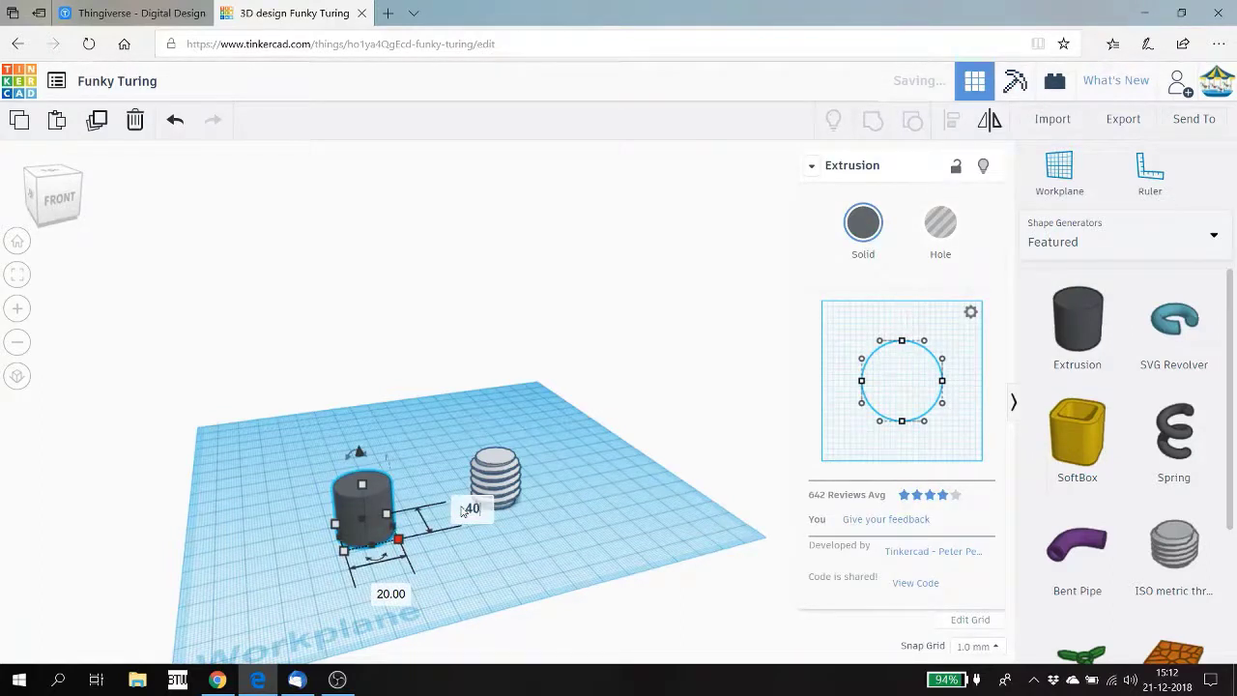
key("Return")
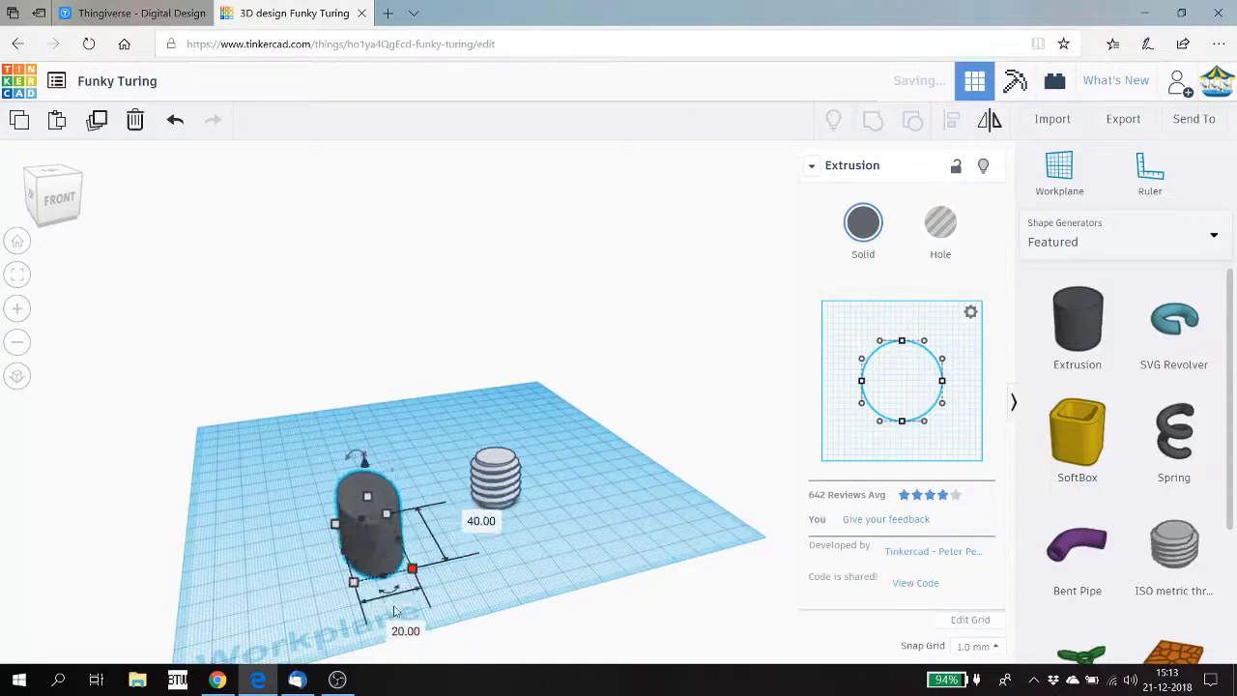
left_click(405, 631)
type("40")
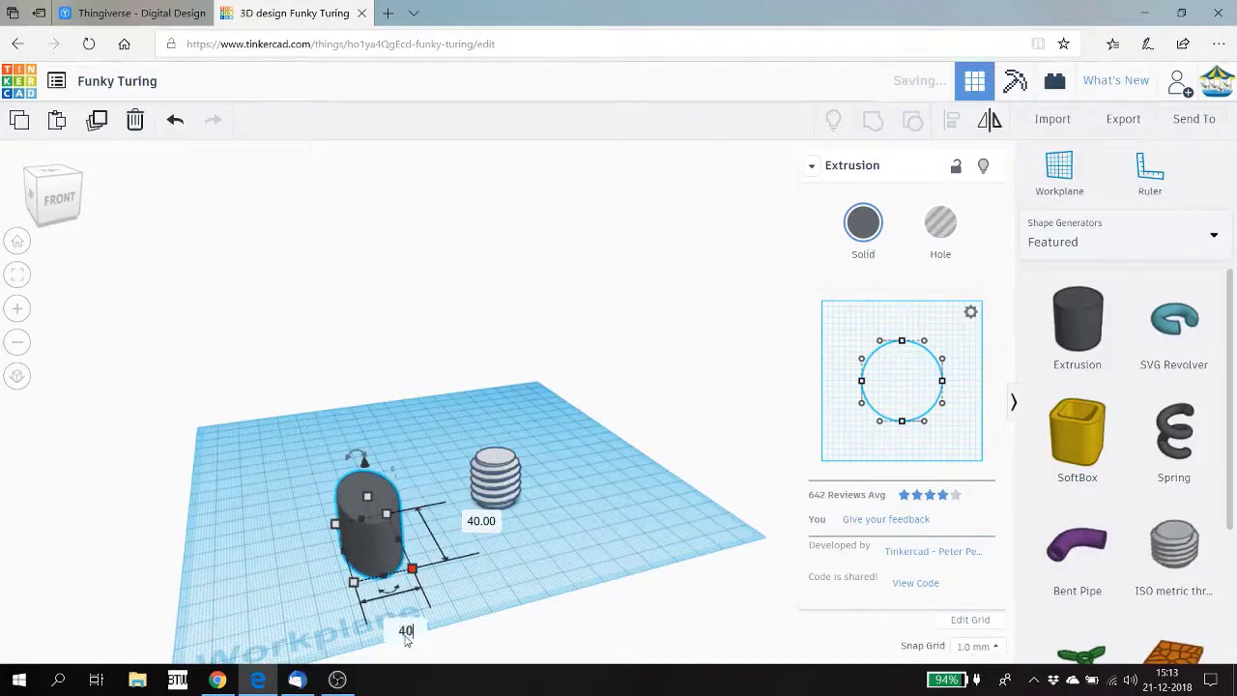
key("Return")
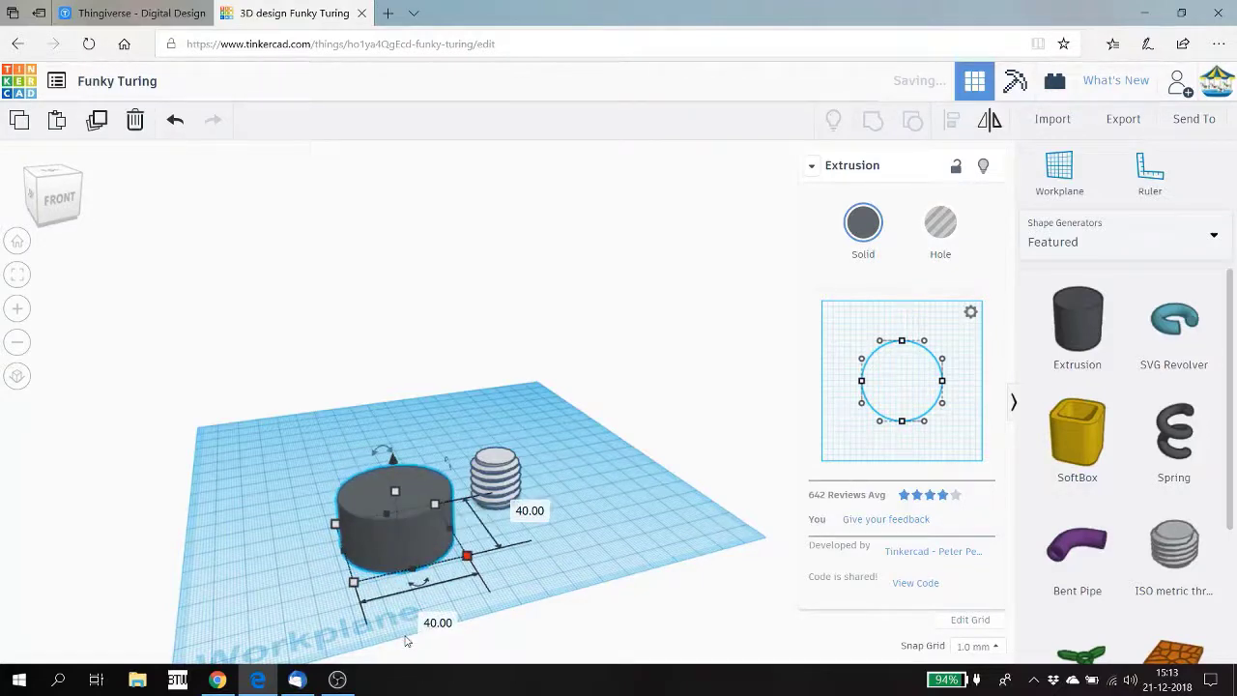
- Duplicate the ISO metric thread, move the copy to the right of the original and turn it into a hole
left_click(494, 471)
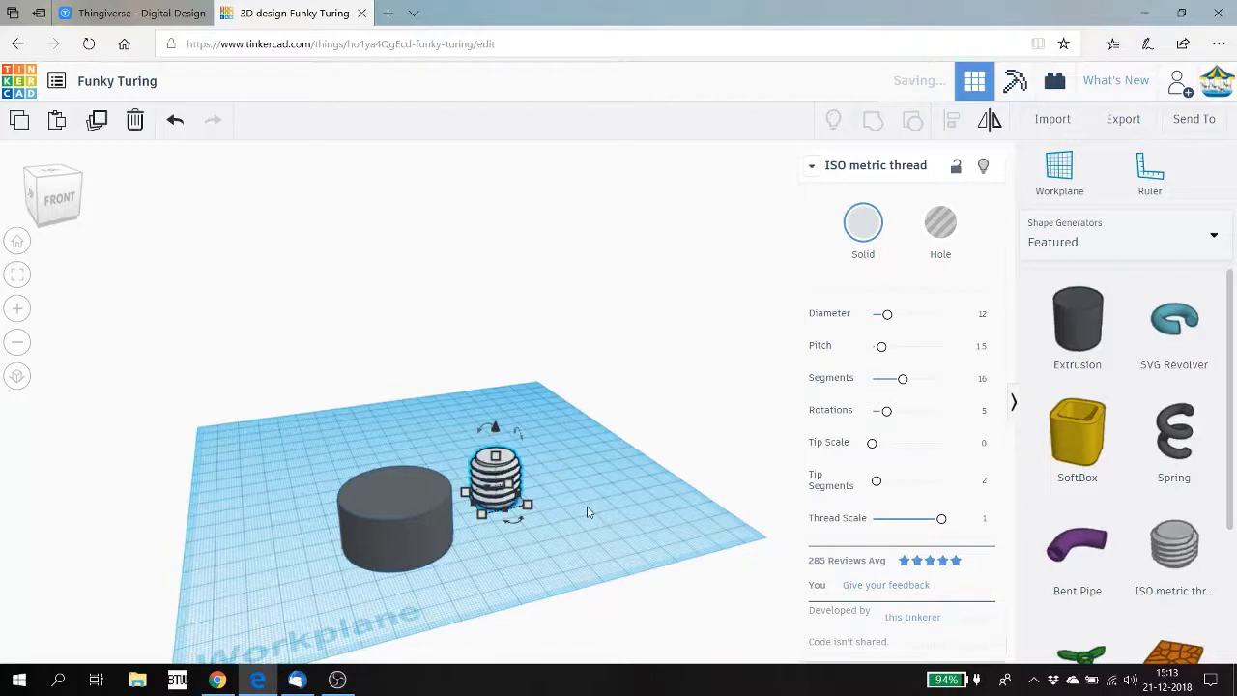
key("ctrl+v")
left_click_drag(534, 471, 599, 470)
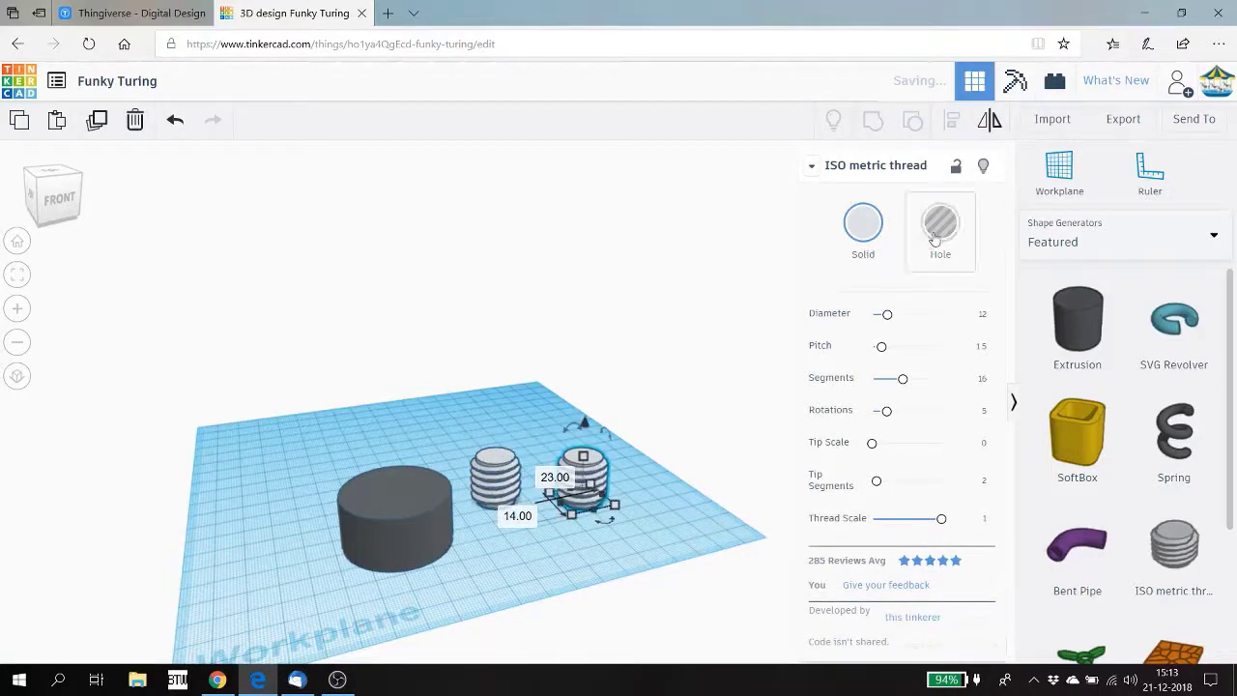
left_click(942, 226)
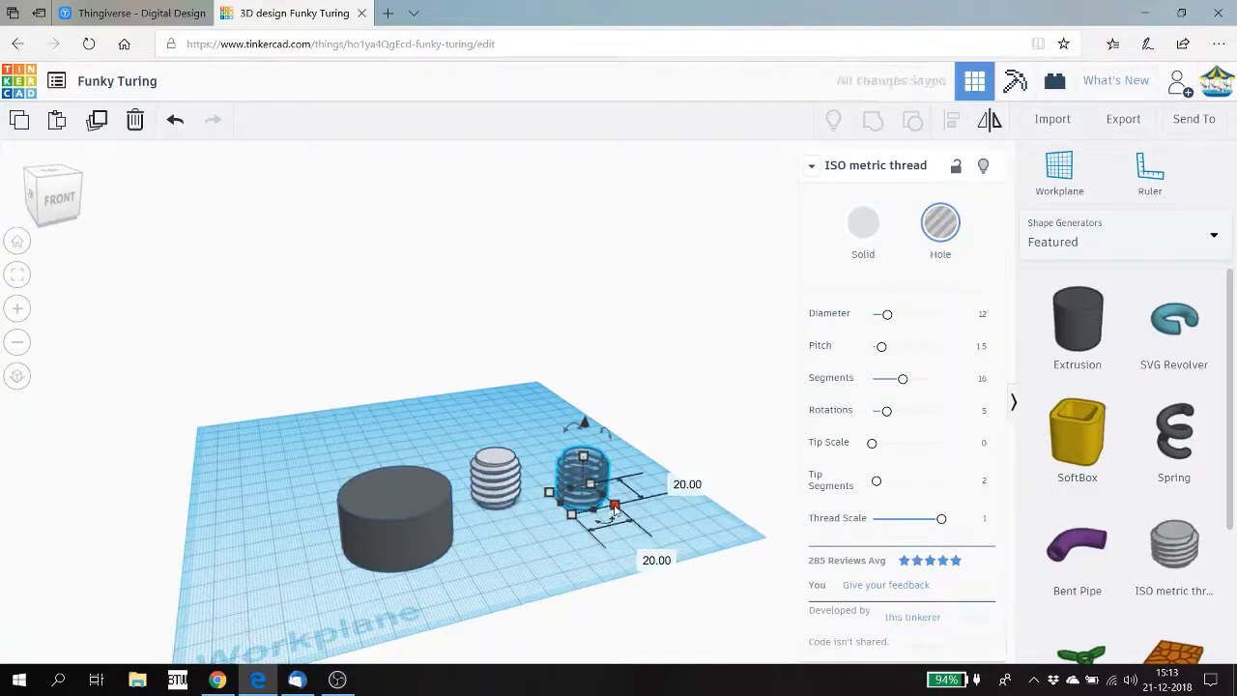
- Set the hole thread's length and width to 20.1 mm
left_click(673, 478)
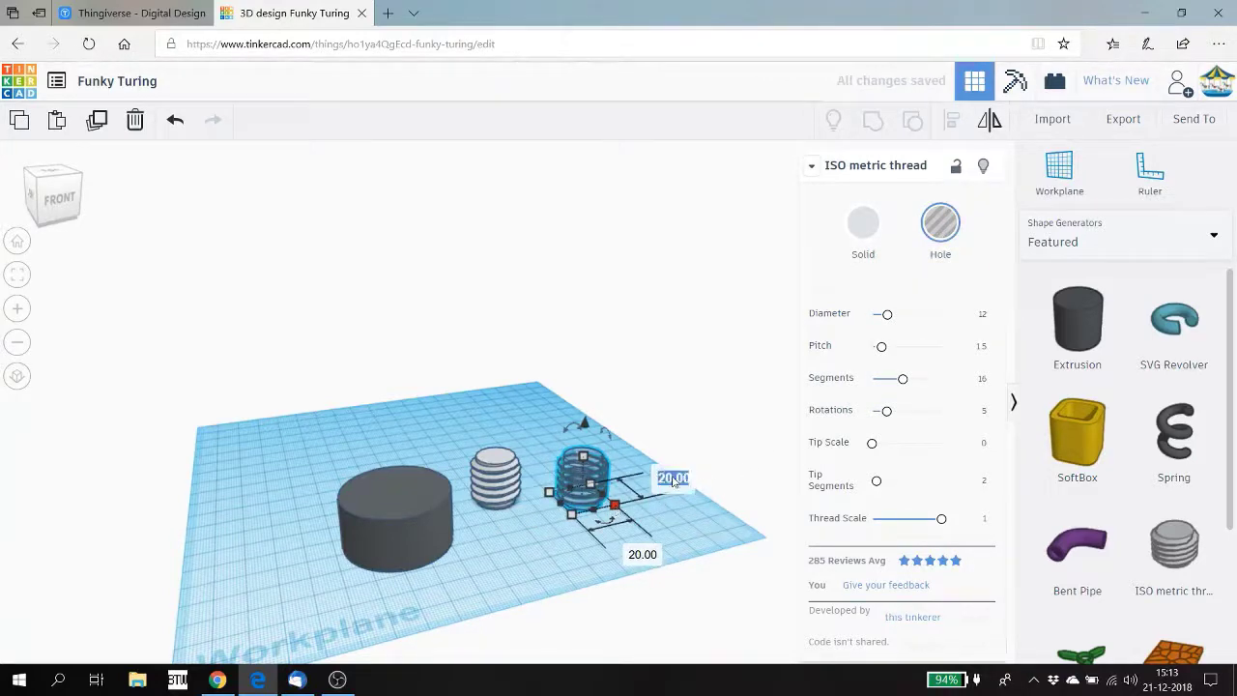
type("20.1")
left_click(643, 556)
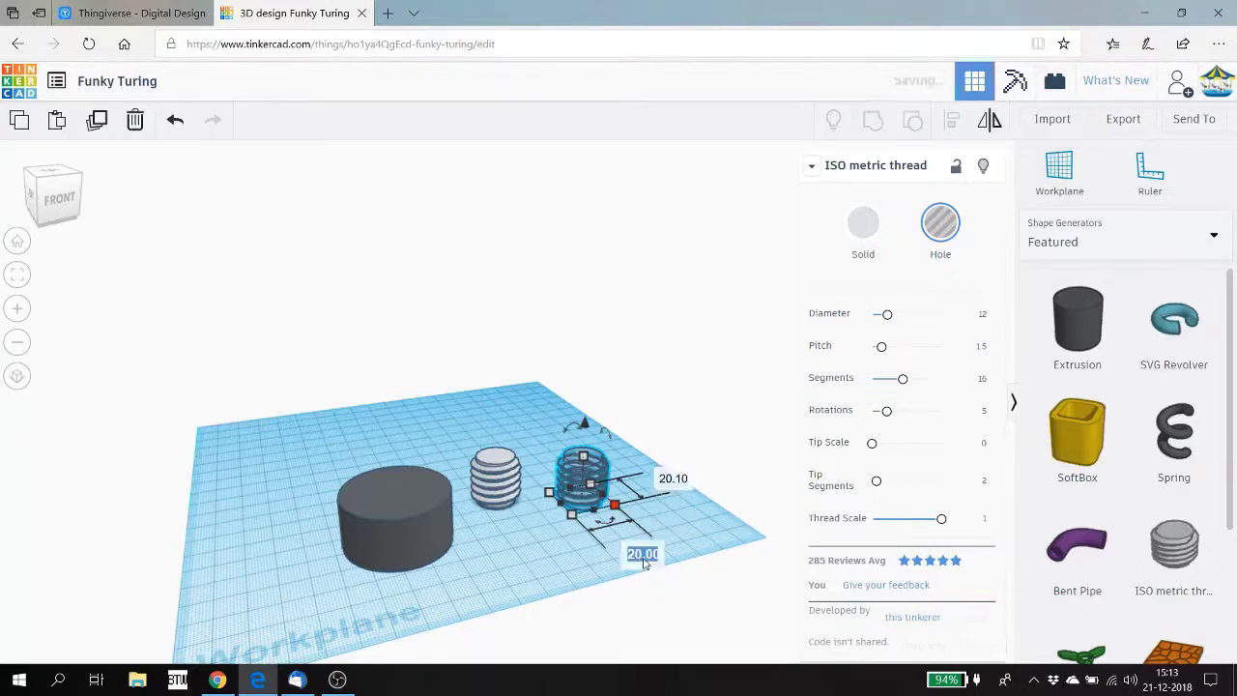
type("20.")
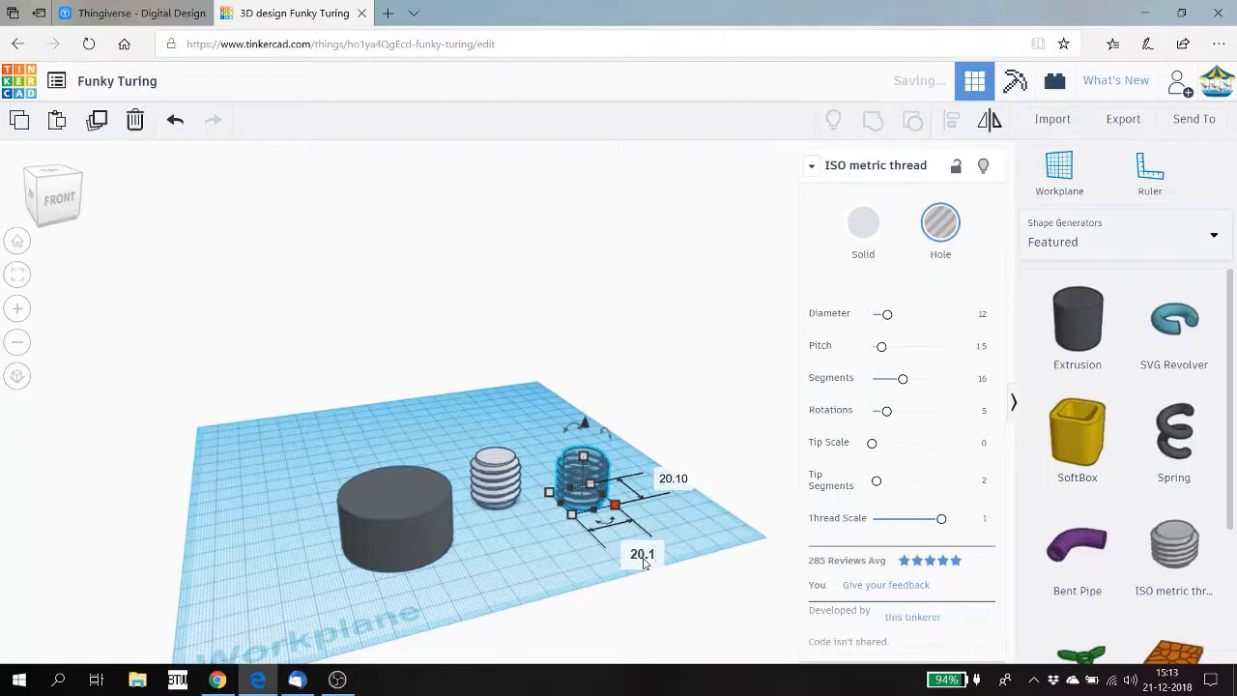
type("0")
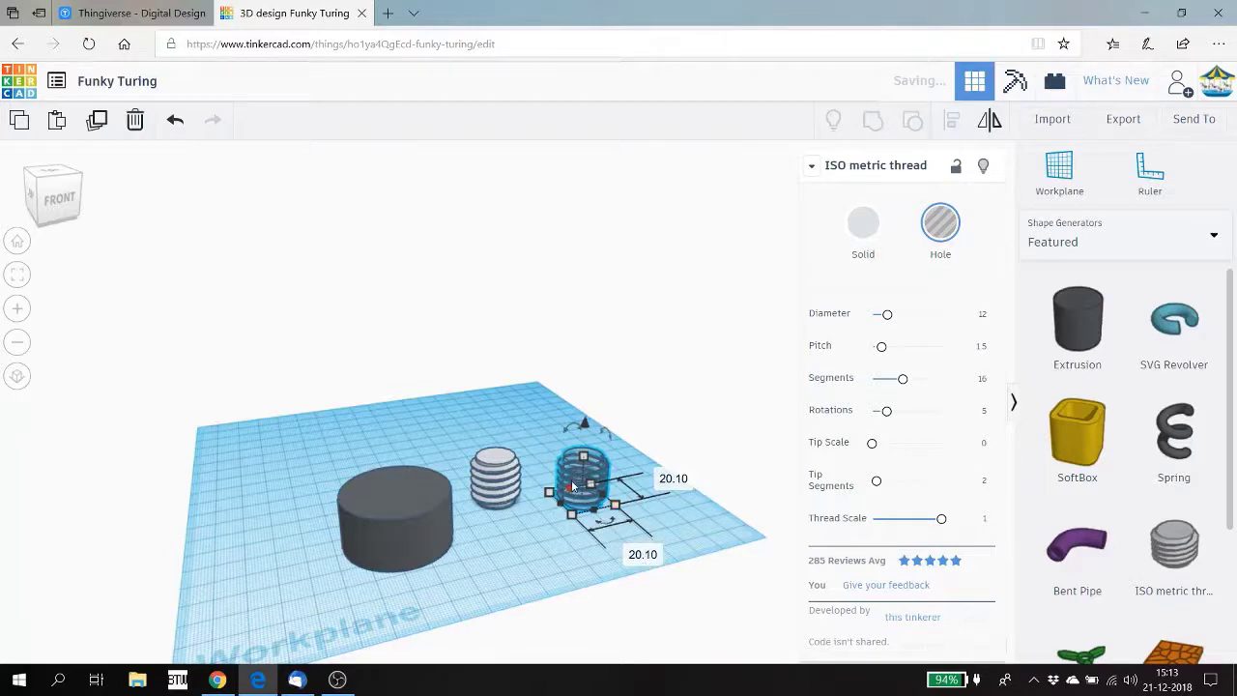
- Move the hole thread into the dark extrusion cylinder
left_click_drag(573, 472, 627, 477)
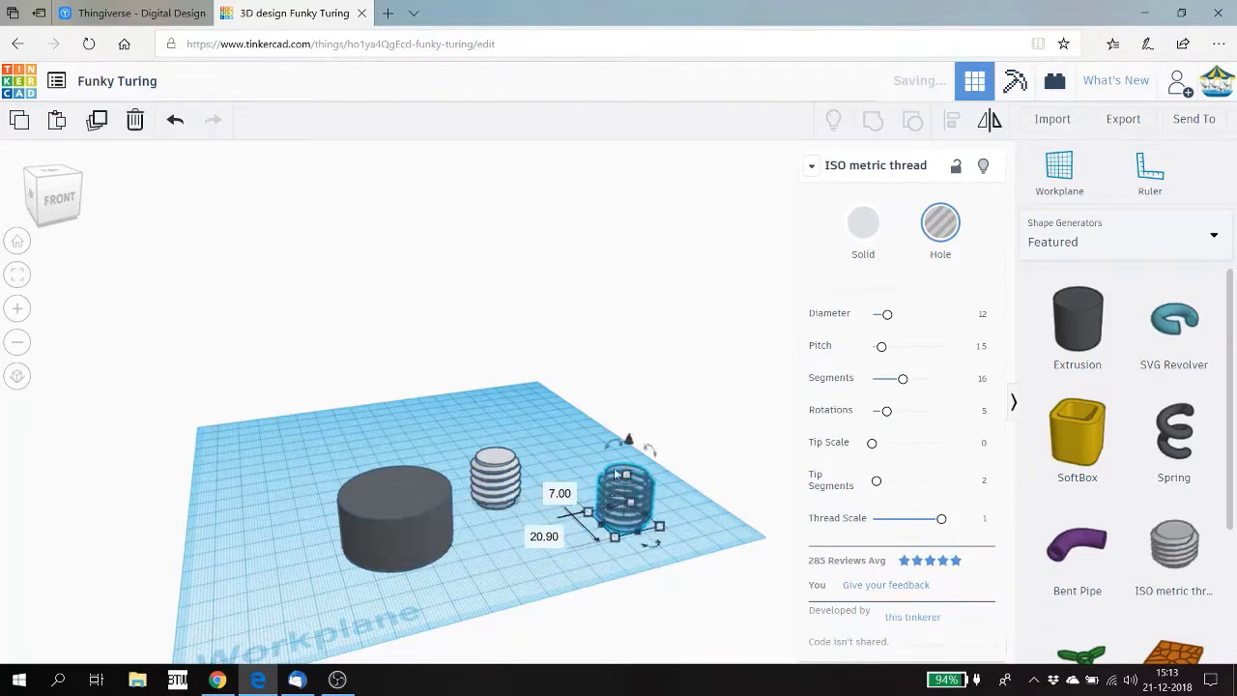
left_click(391, 523)
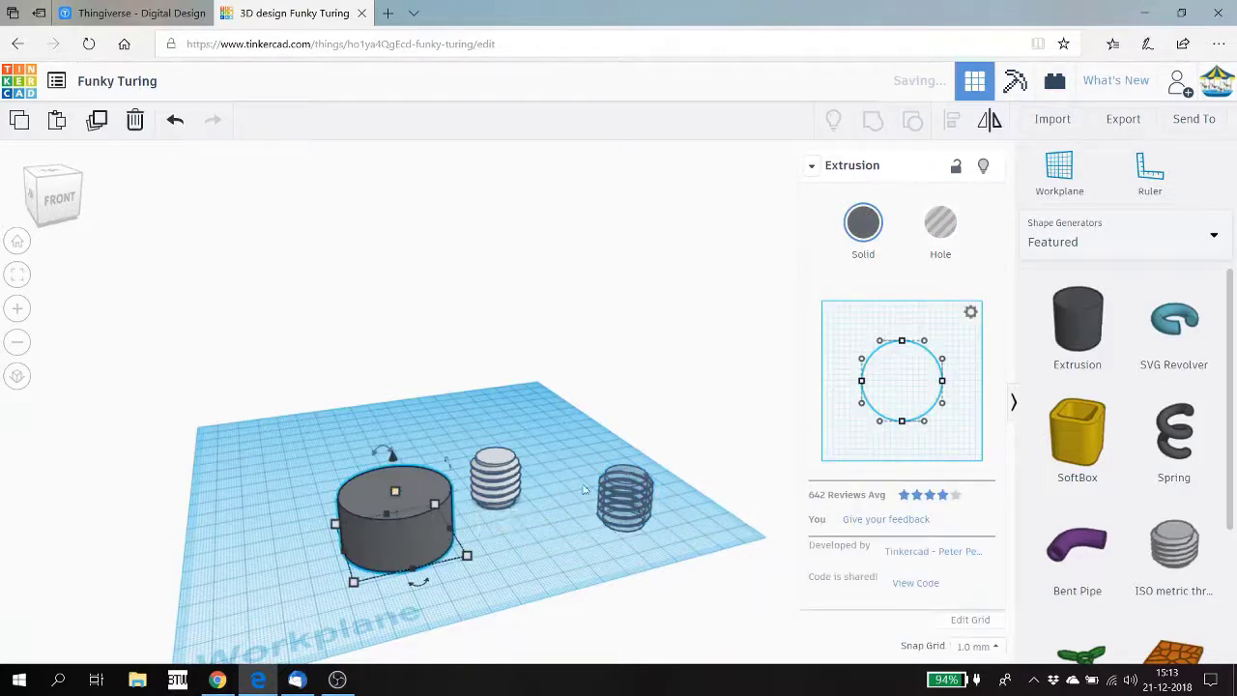
left_click_drag(634, 491, 395, 511)
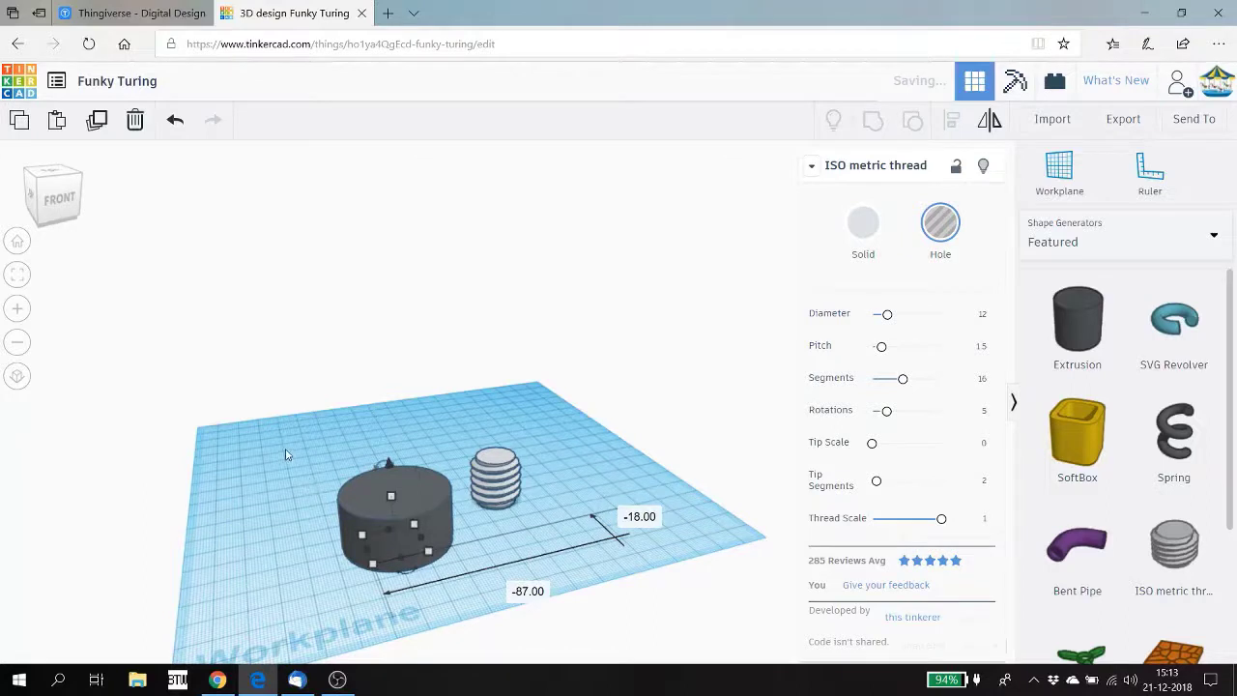
- Center the hole thread within the extrusion cylinder with Align and group both shapes to cut the threaded hole
left_click_drag(286, 451, 458, 577)
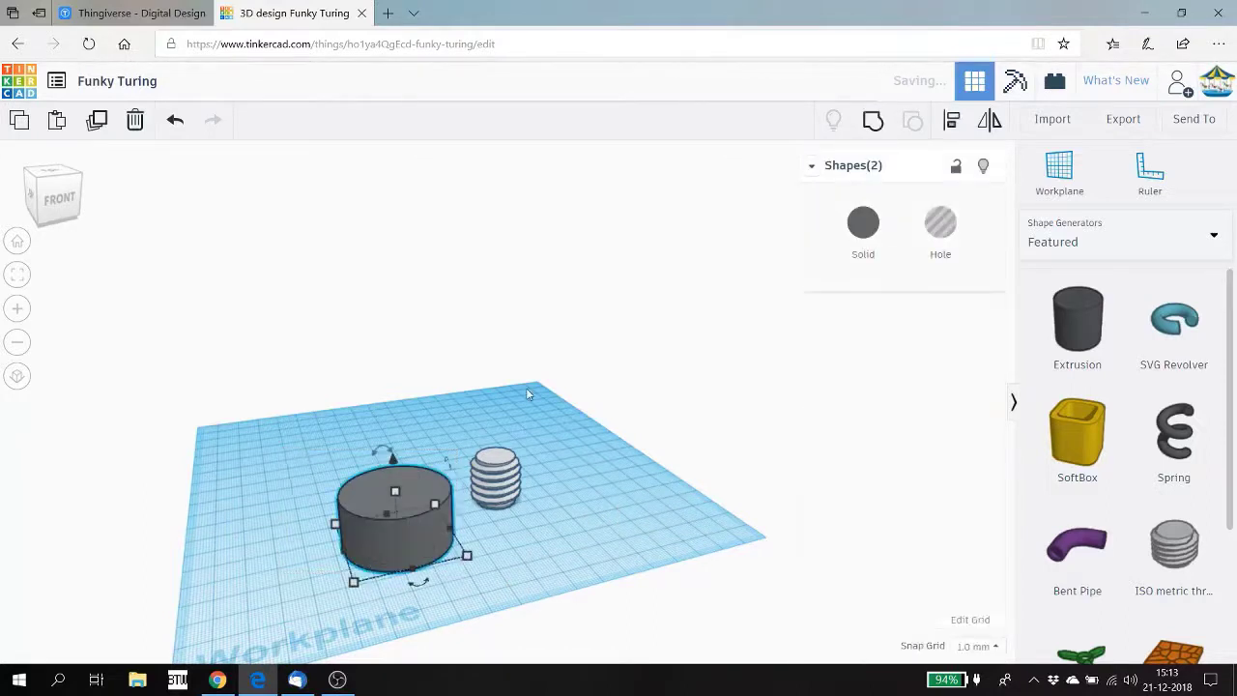
left_click(952, 128)
left_click(418, 583)
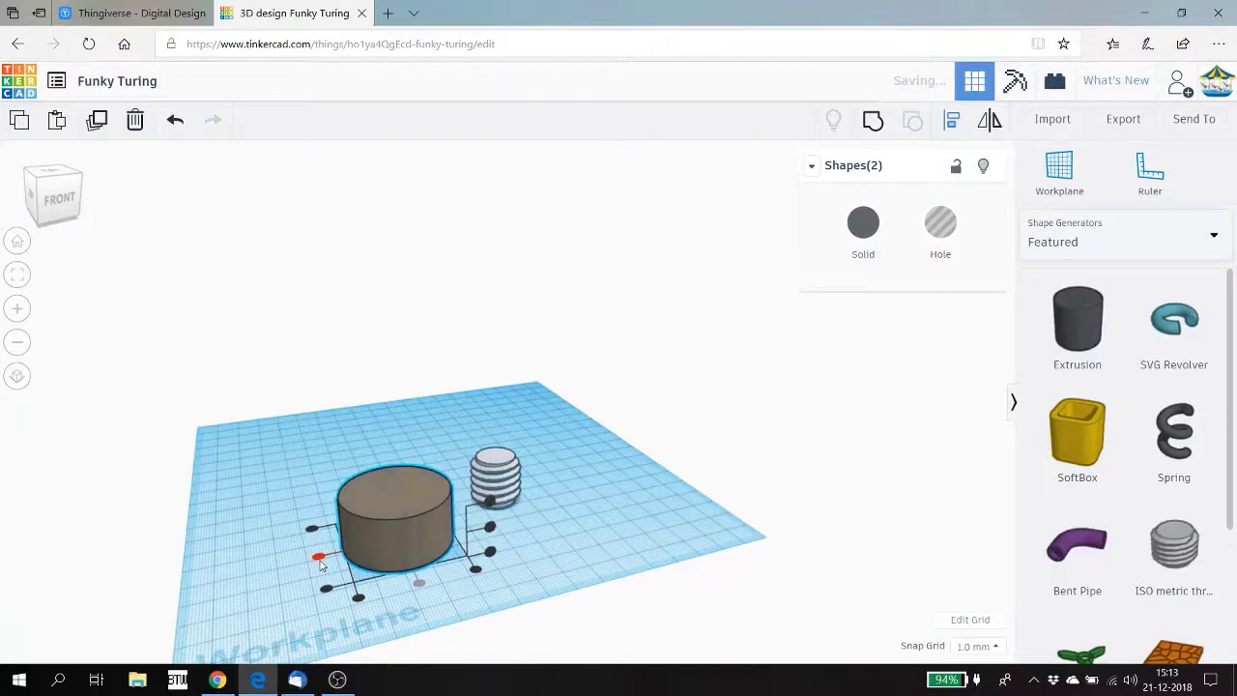
left_click(490, 528)
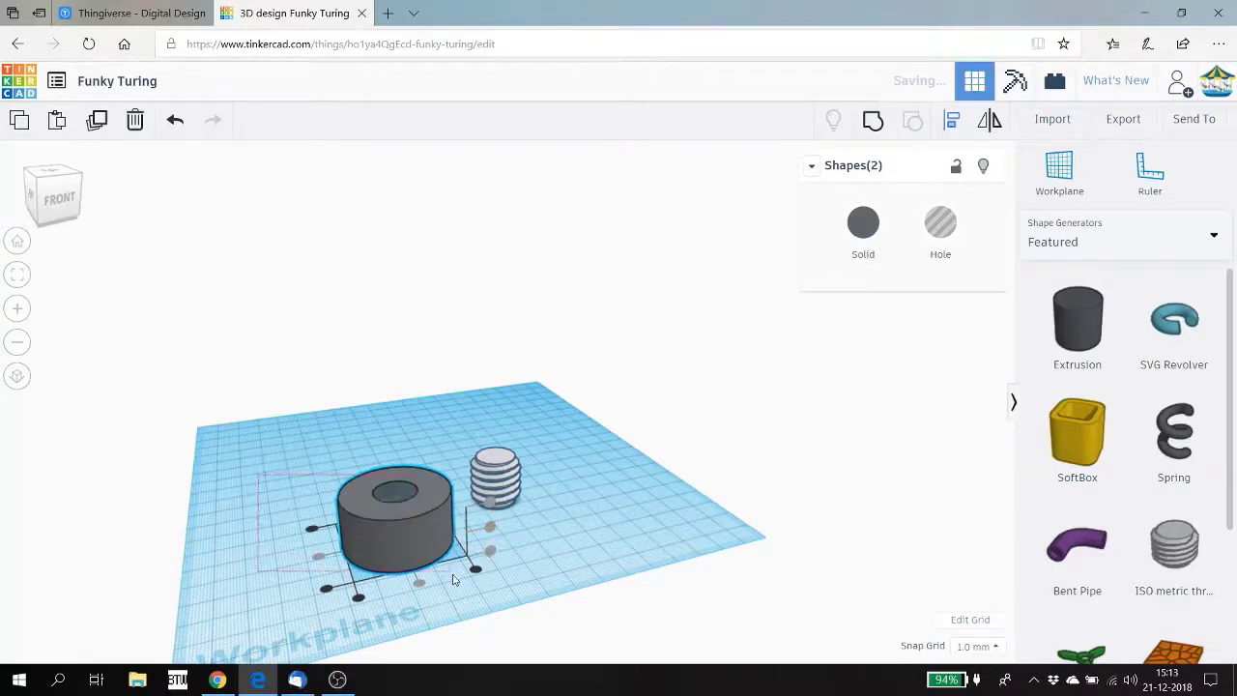
left_click(447, 503)
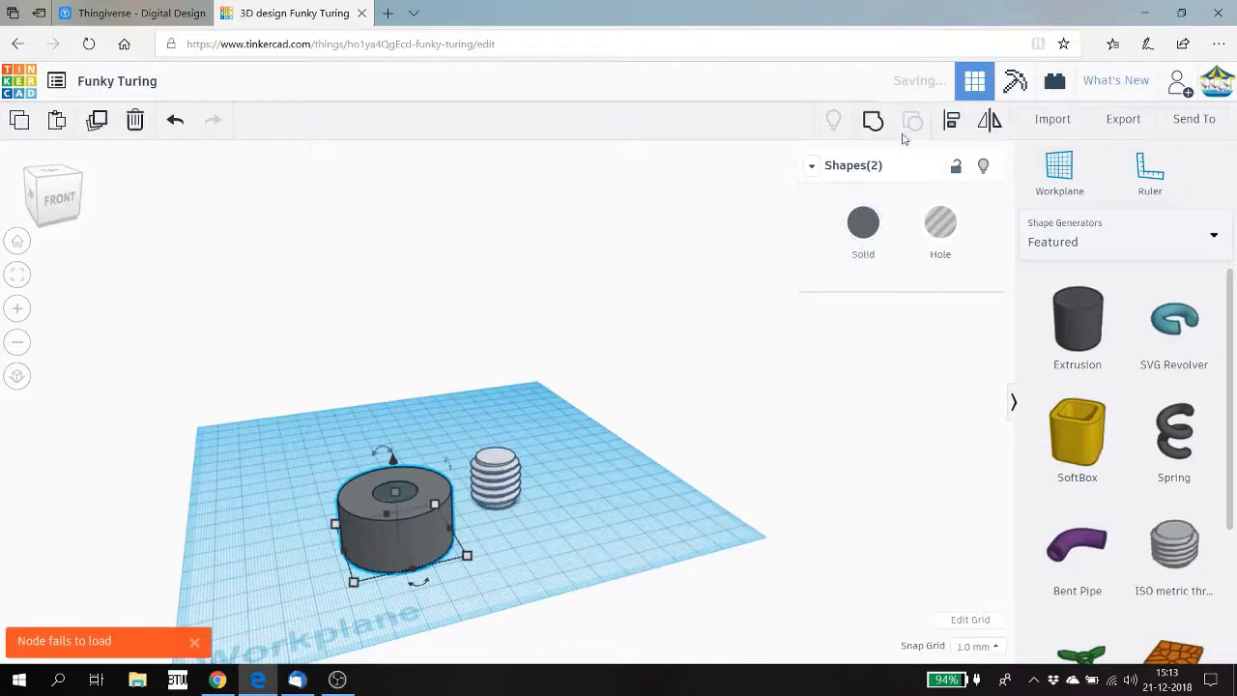
left_click(873, 121)
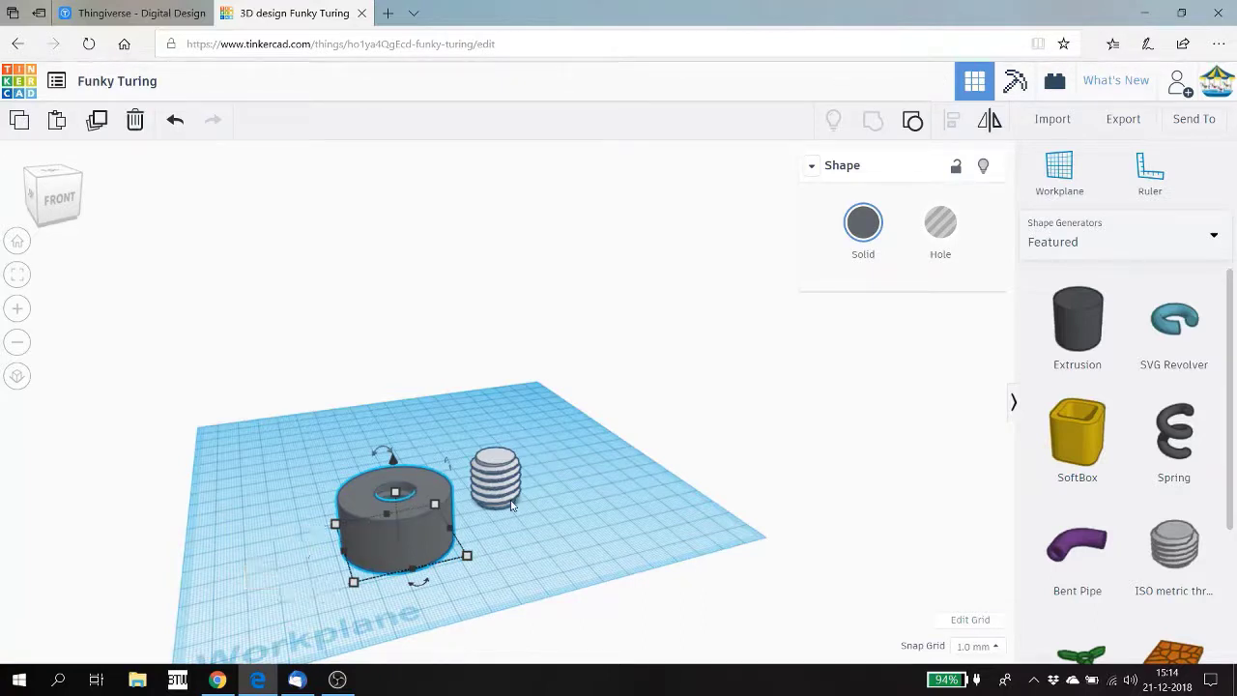
- Delete the grouped threaded cylinder and the remaining ISO metric thread from the workplane
key("Delete")
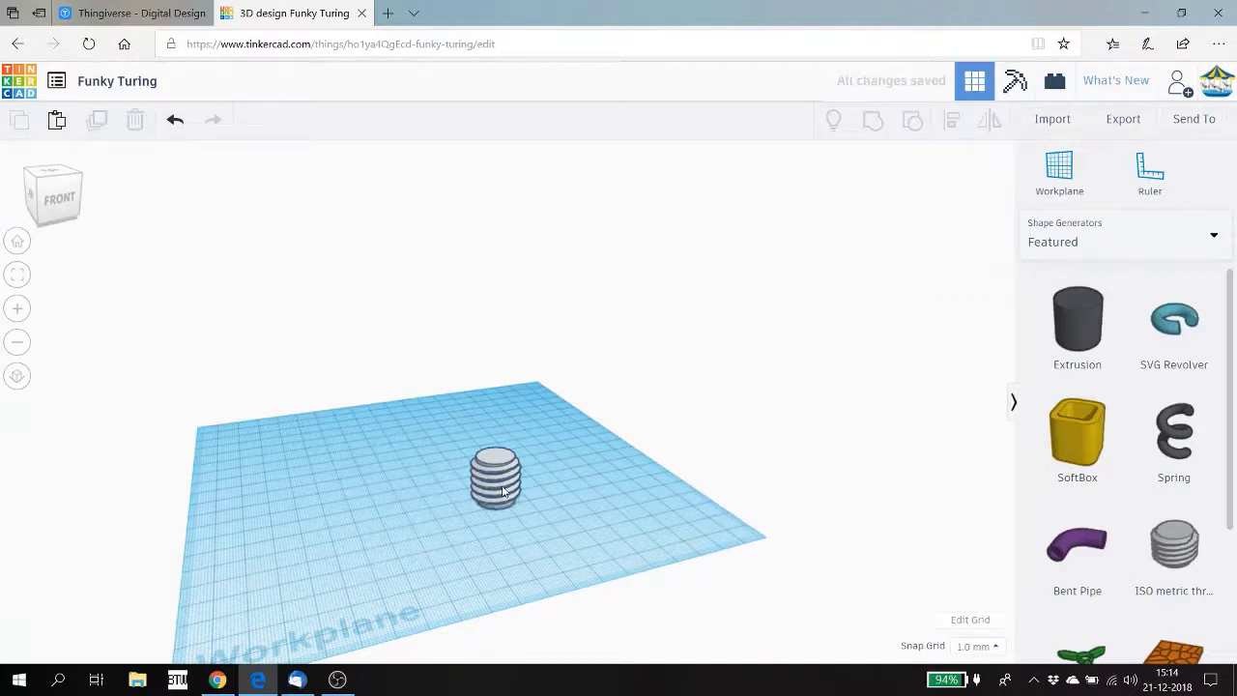
left_click(502, 493)
key("Delete")
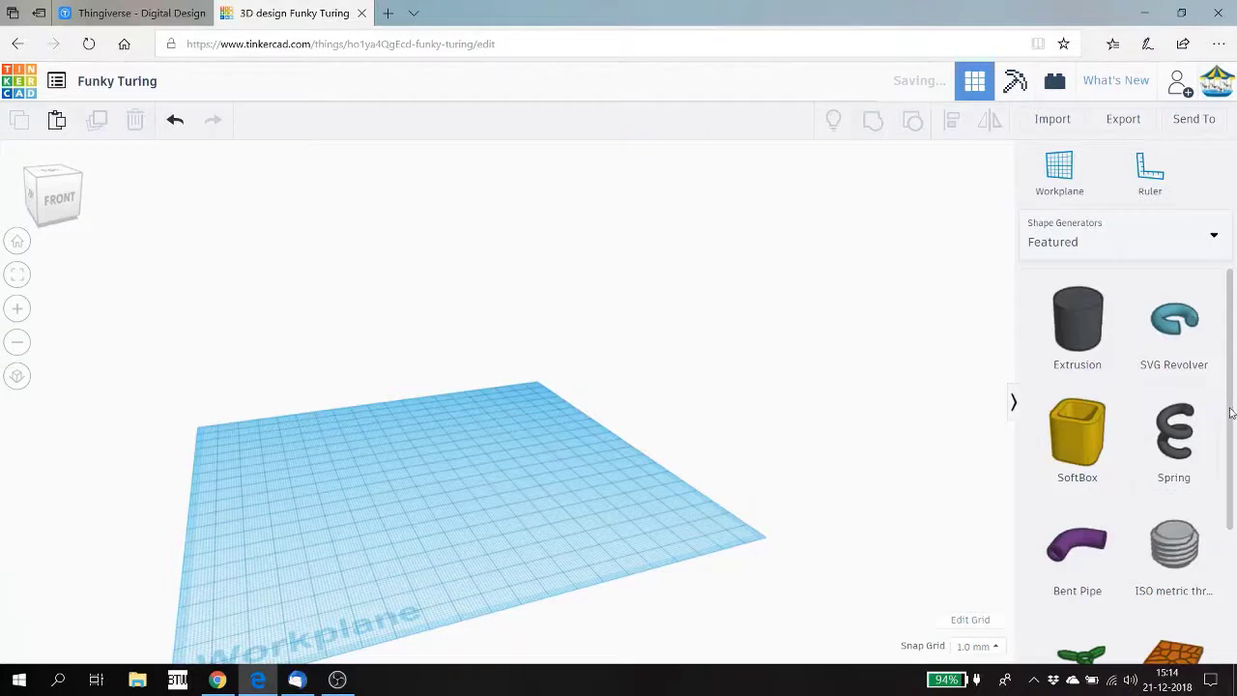
- Browse the rest of the Featured shape generators, including the second page
left_click_drag(1232, 414, 1235, 551)
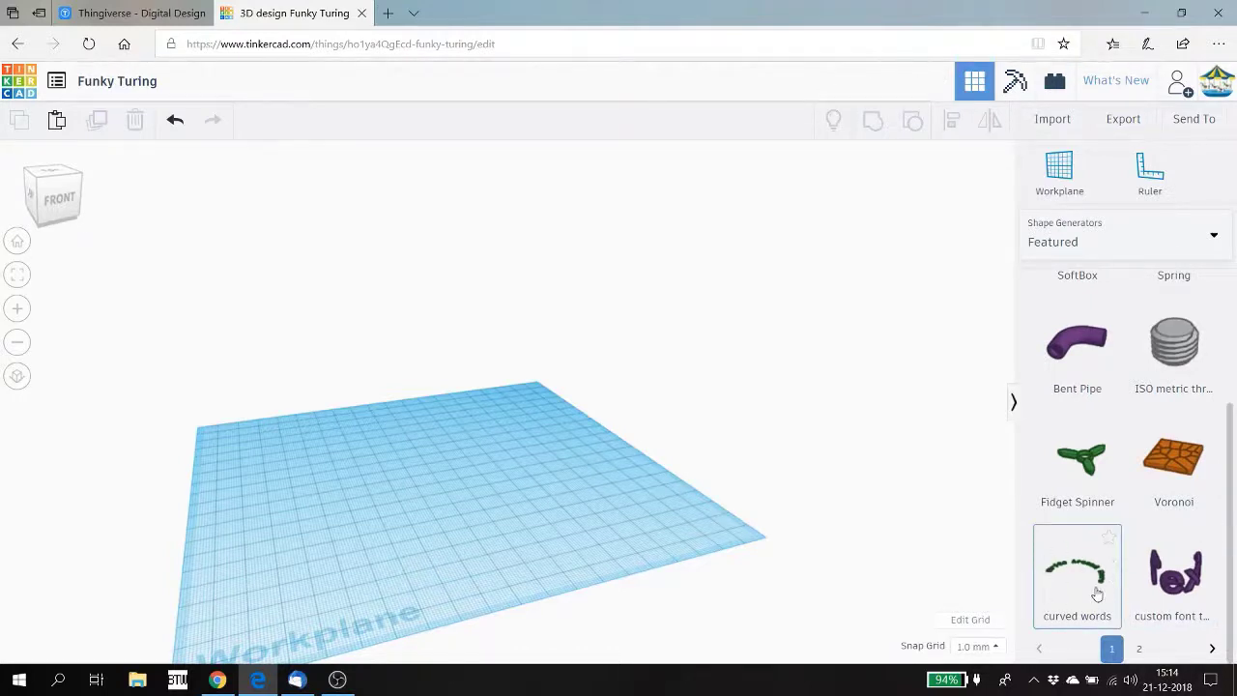
left_click(1140, 649)
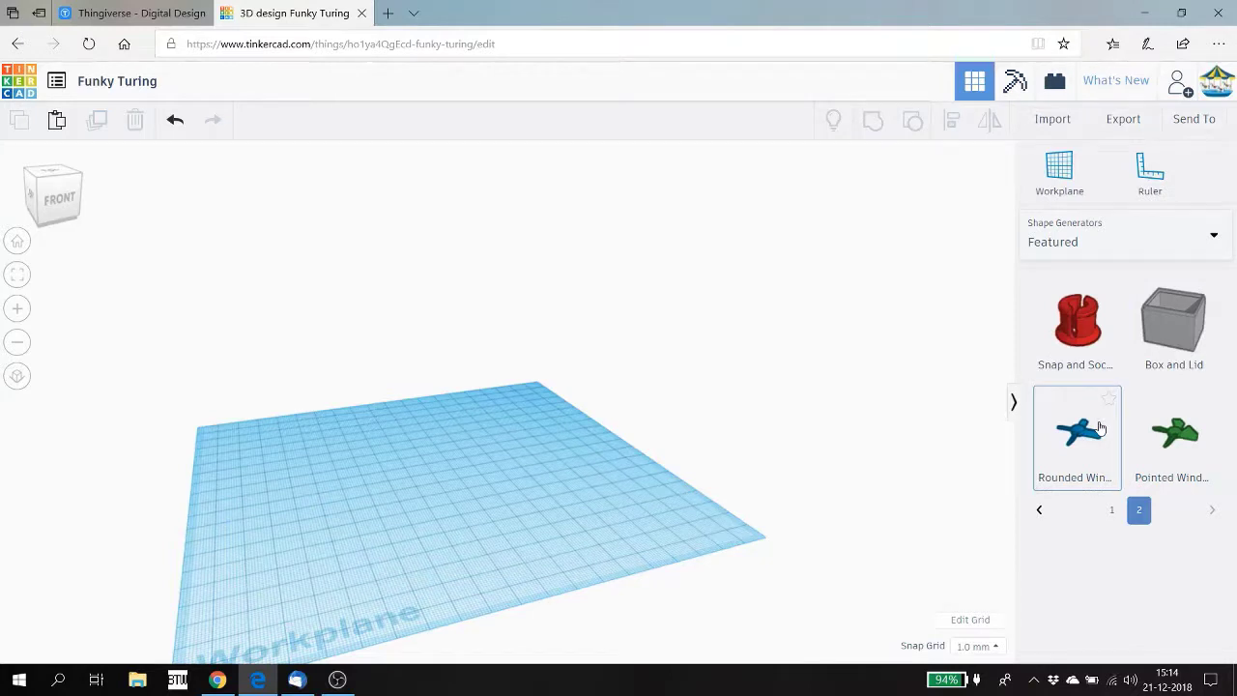
- Place a Customizable House from the full shape generator collection on the workplane and delete it again
left_click(1217, 238)
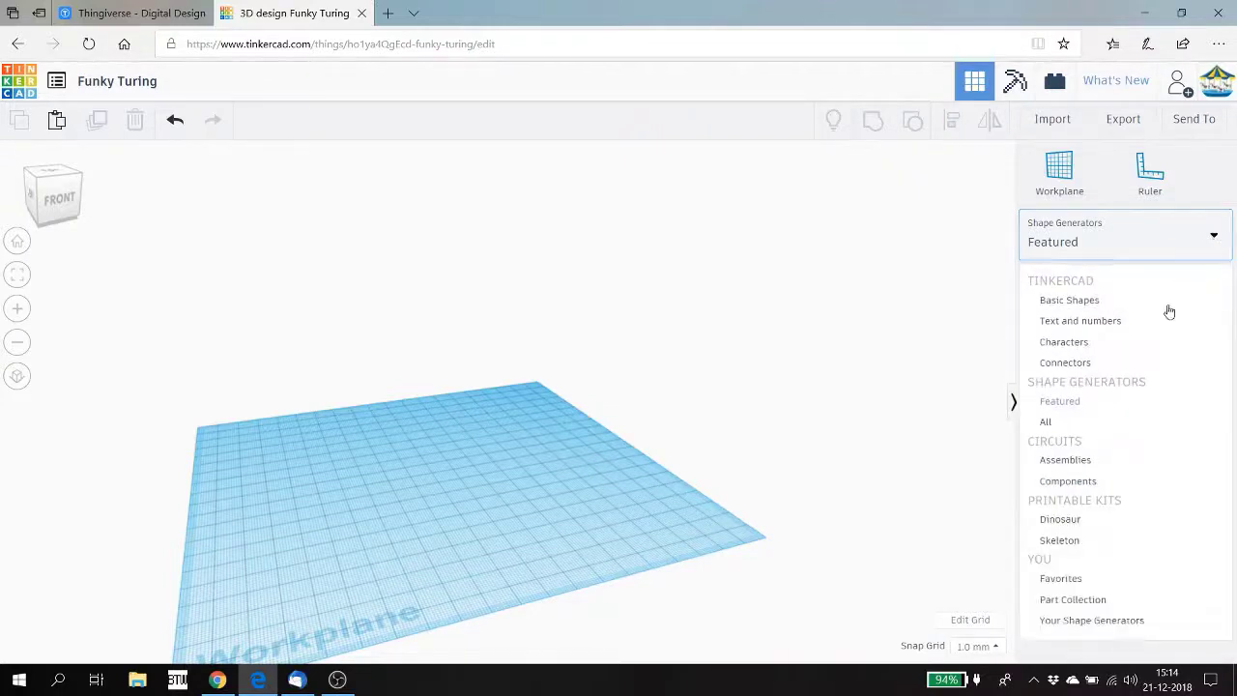
left_click(1060, 425)
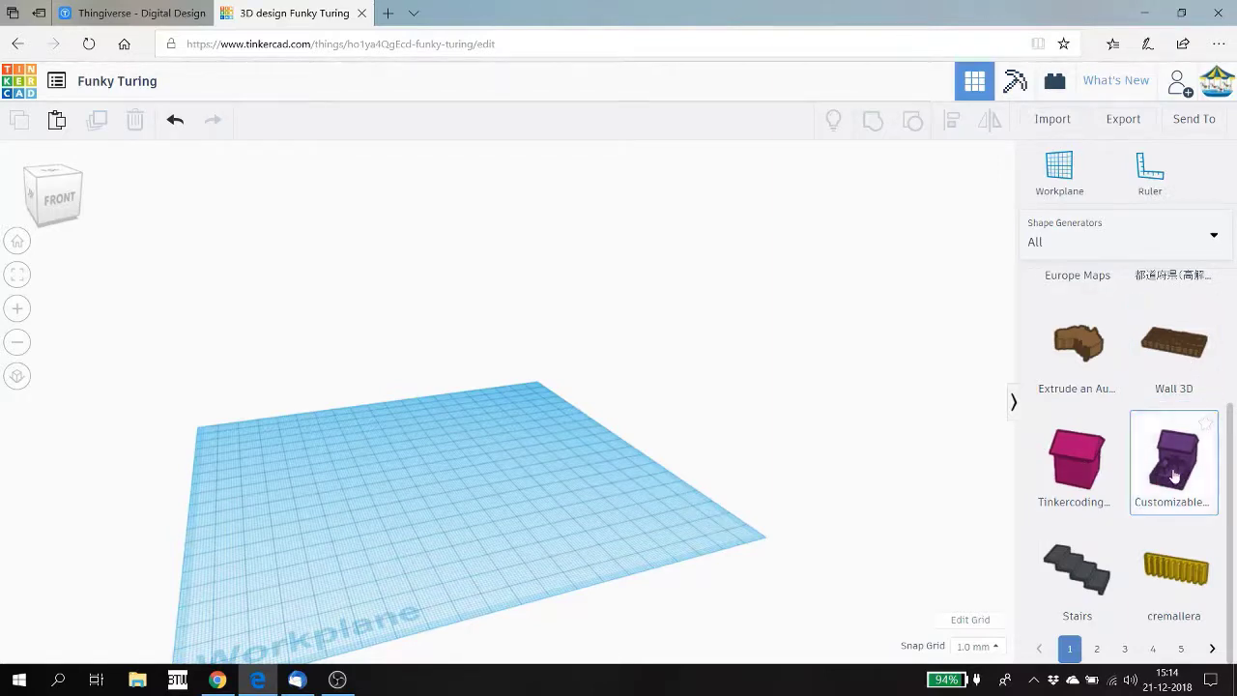
left_click_drag(1174, 474, 449, 503)
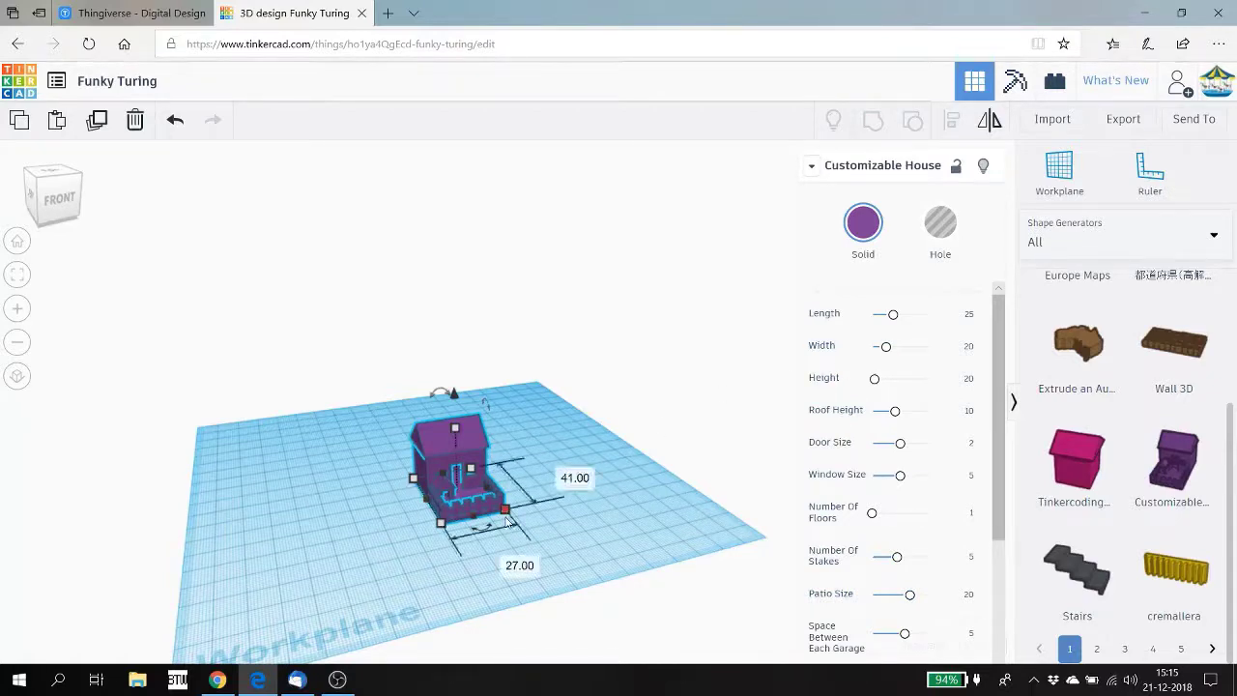
key("Delete")
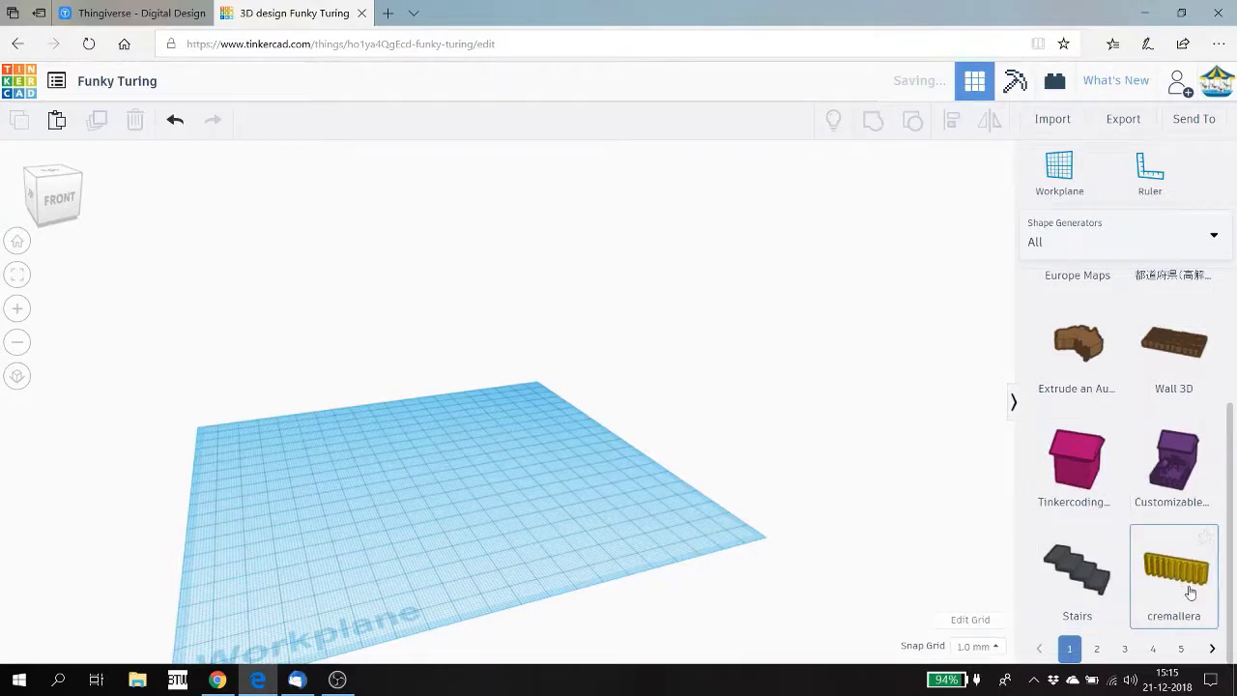
- Place a Europe Maps shape on the workplane and enlarge it to about 65 by 96 mm
left_click(1097, 650)
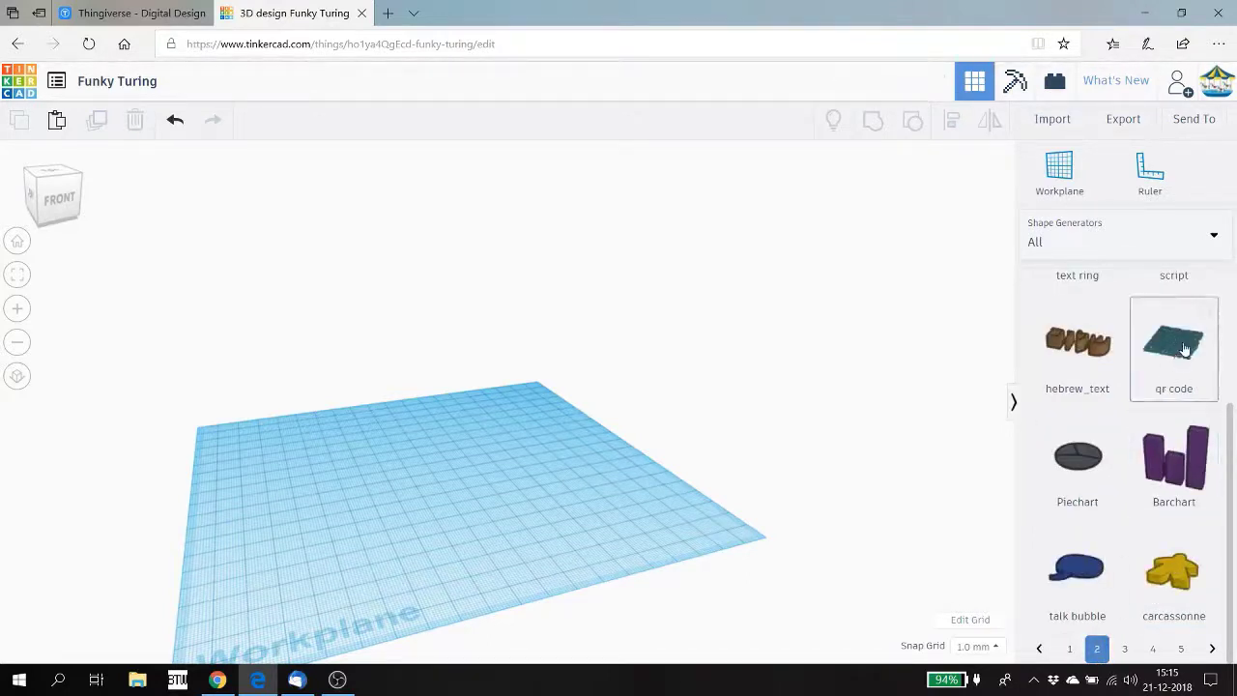
left_click(1070, 650)
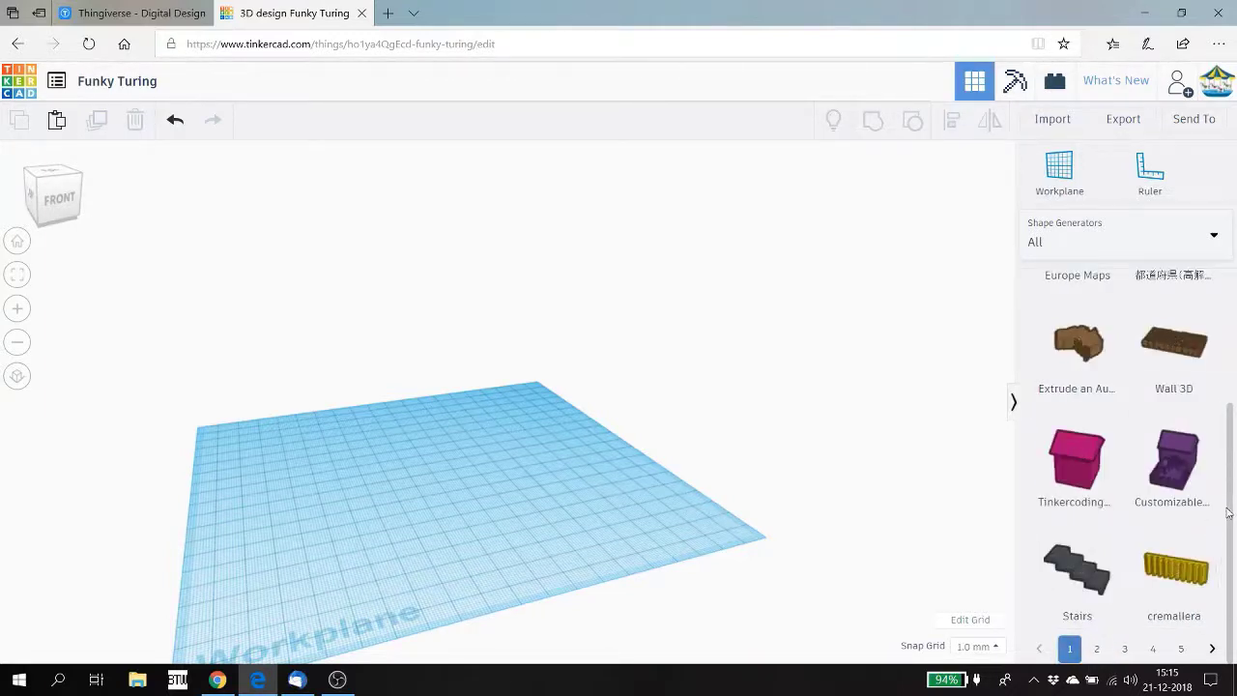
scroll(1231, 432, "up", 2)
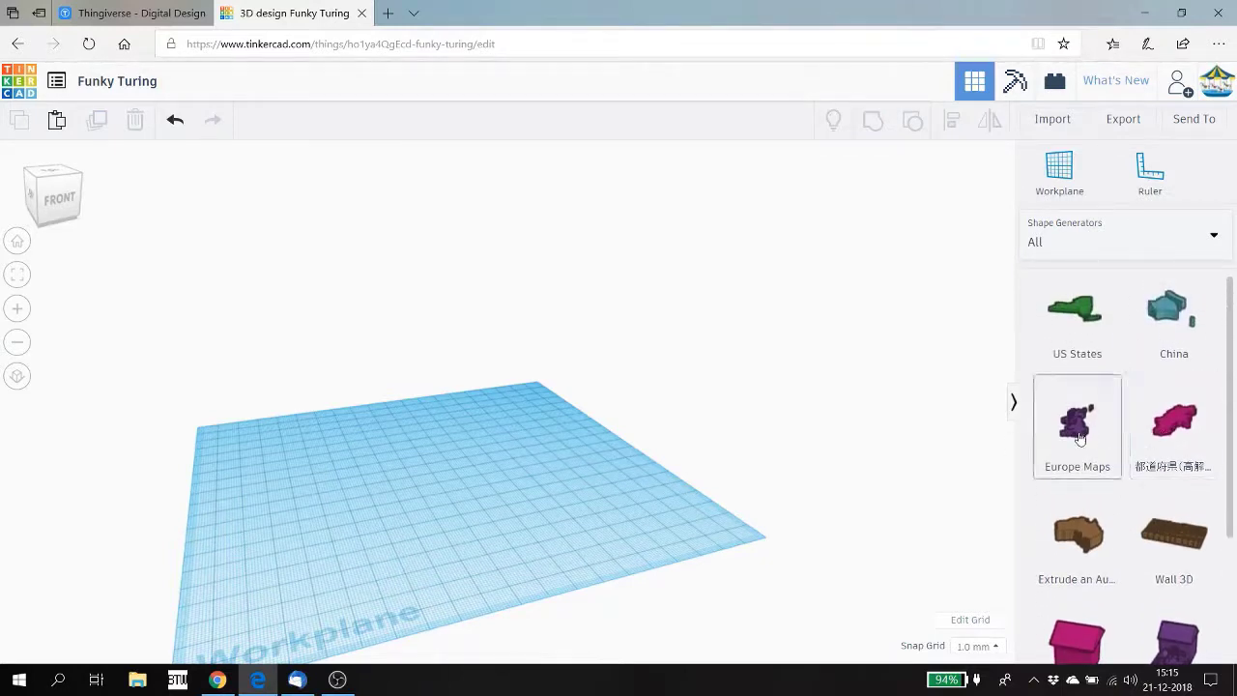
left_click_drag(1079, 438, 424, 500)
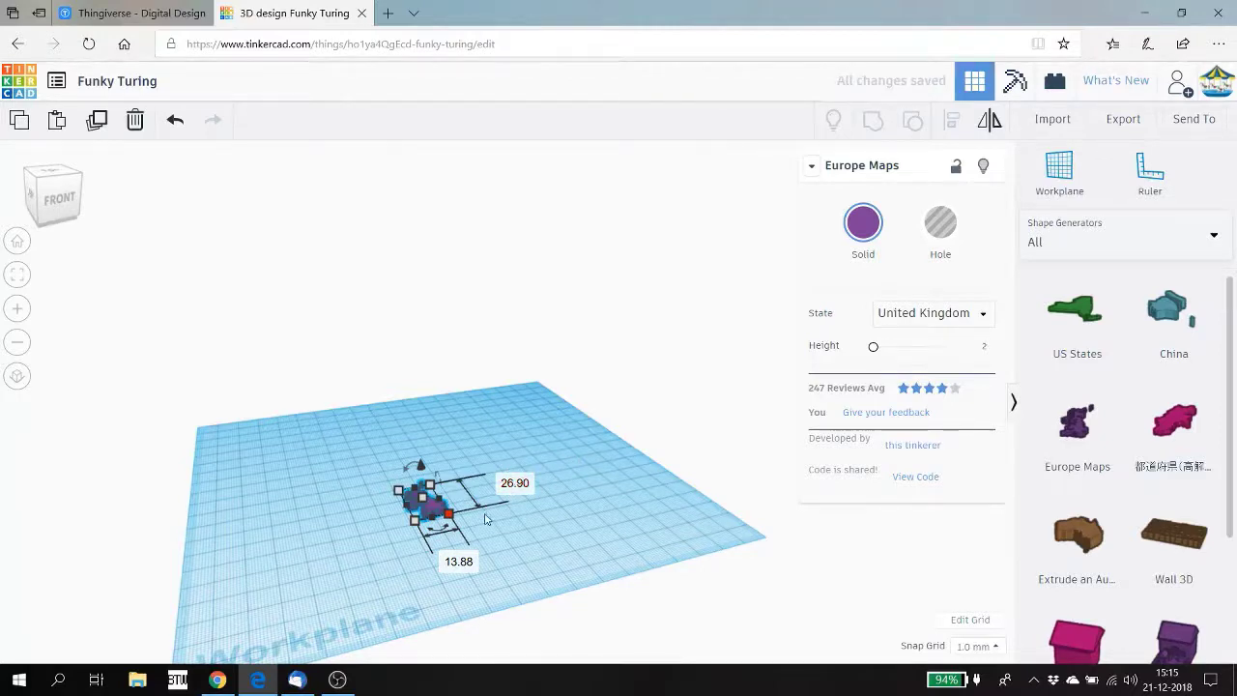
left_click_drag(431, 486, 493, 423)
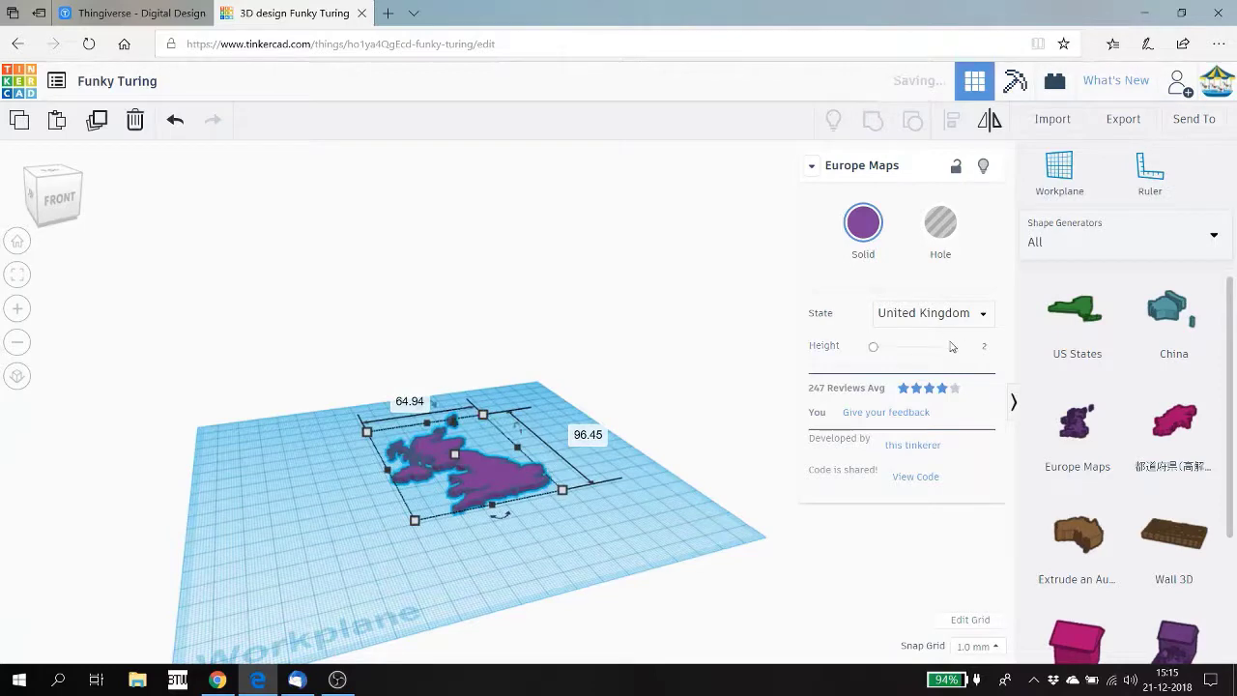
- Set the map's state to Netherlands and enlarge the shape to about 48 by 78 mm
left_click(979, 314)
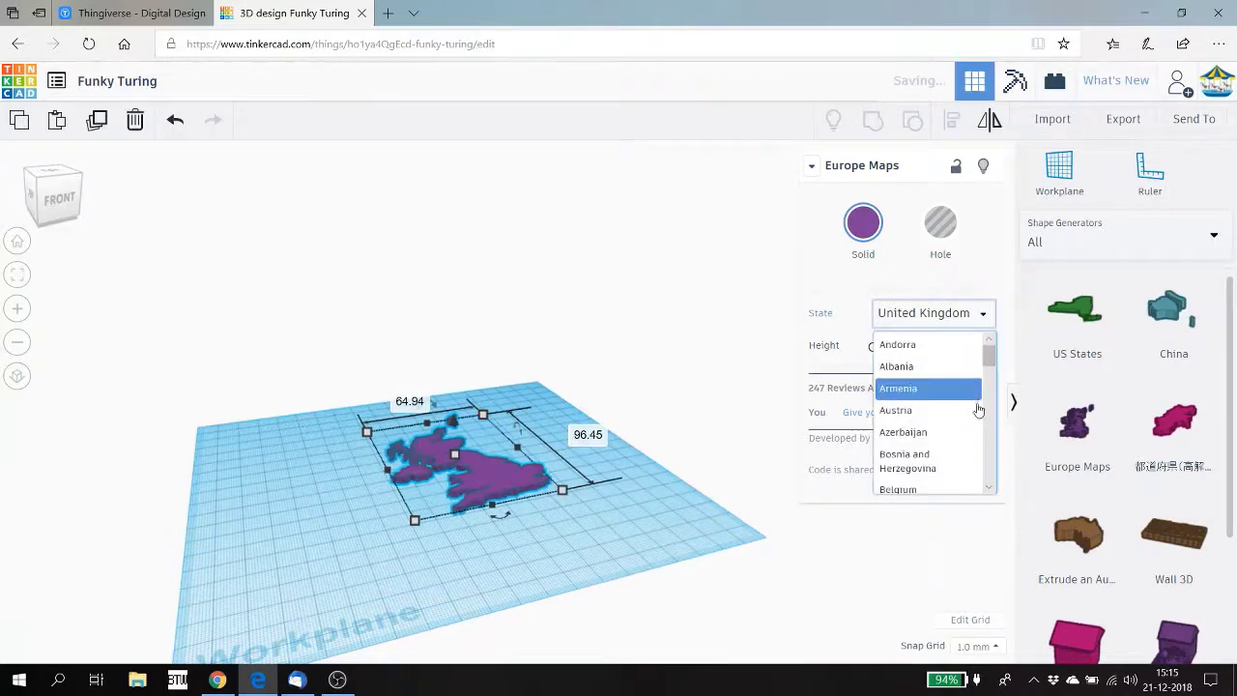
scroll(991, 425, "down", 2)
scroll(992, 435, "down", 2)
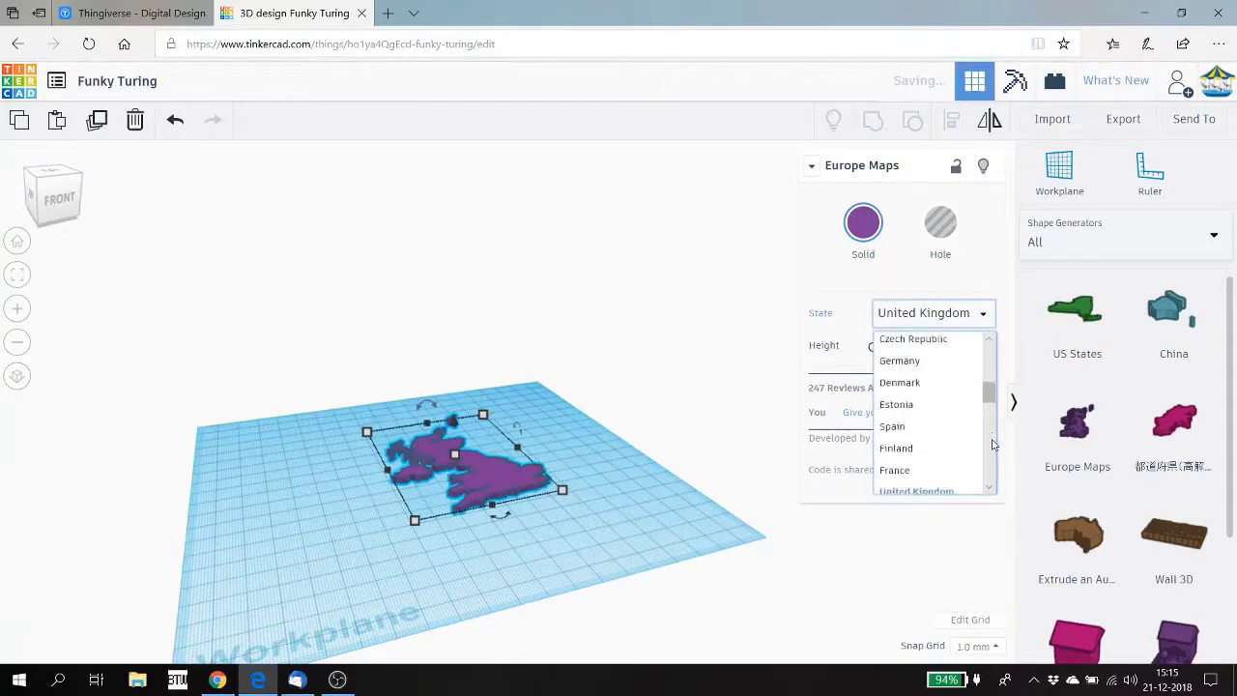
scroll(991, 443, "down", 2)
scroll(992, 444, "down", 2)
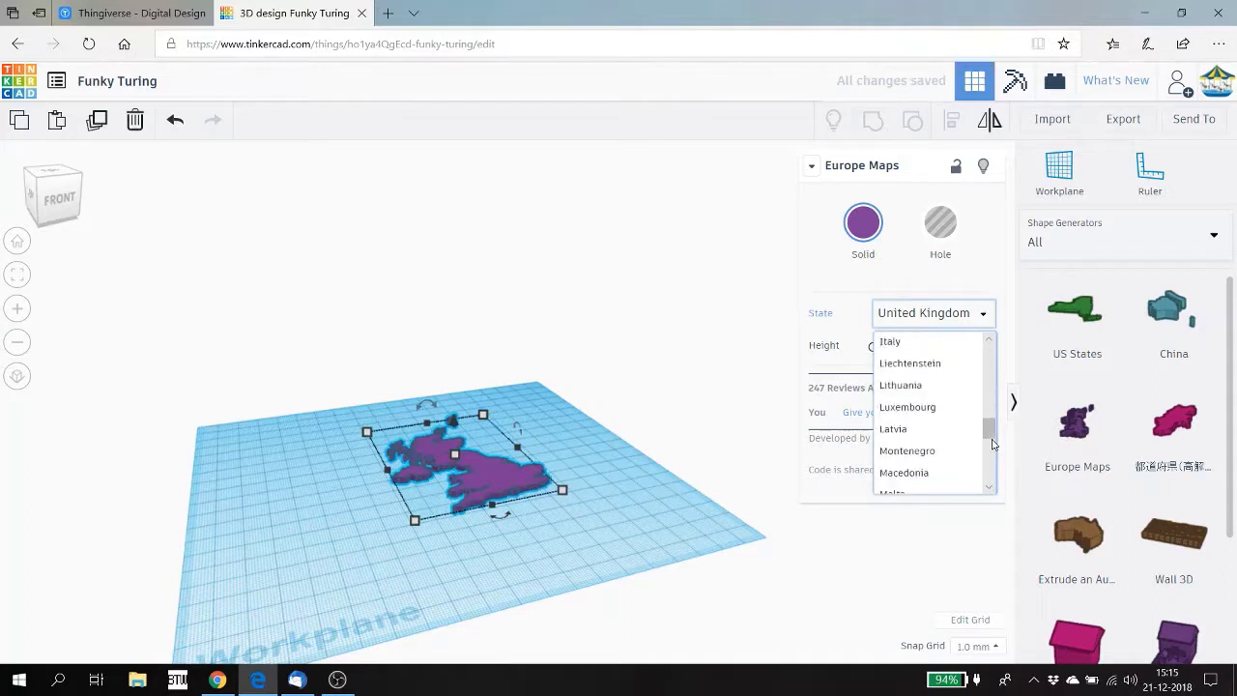
scroll(989, 475, "down", 3)
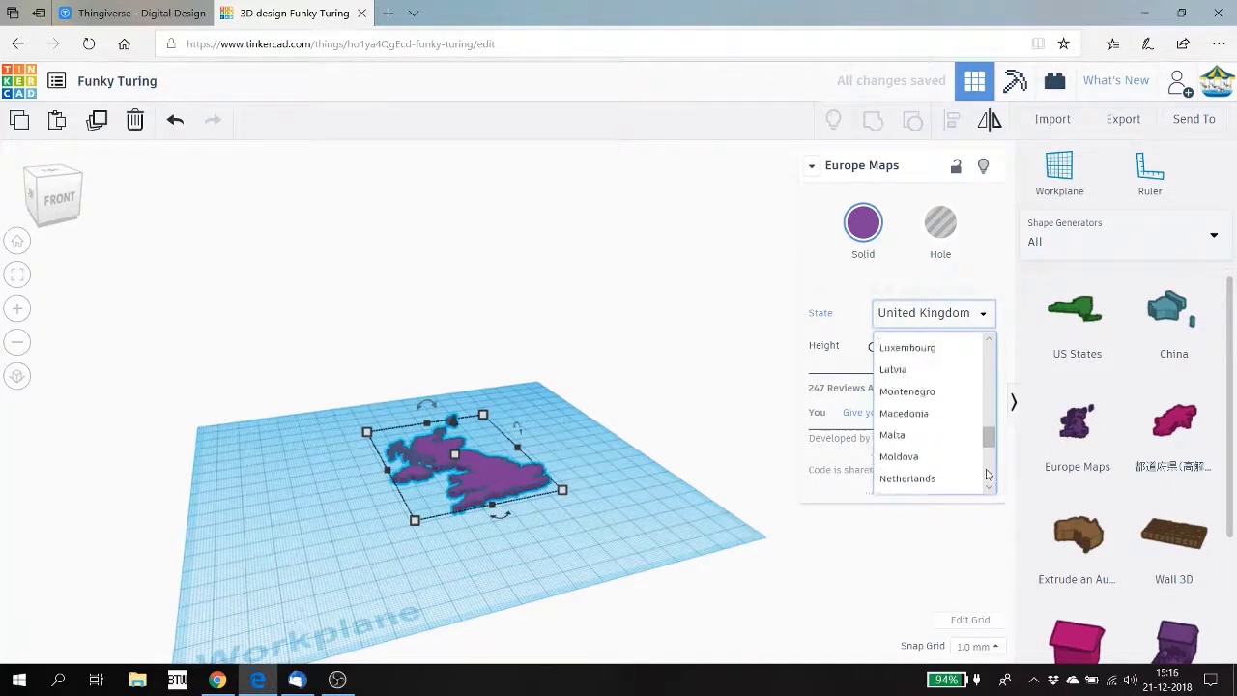
left_click(927, 410)
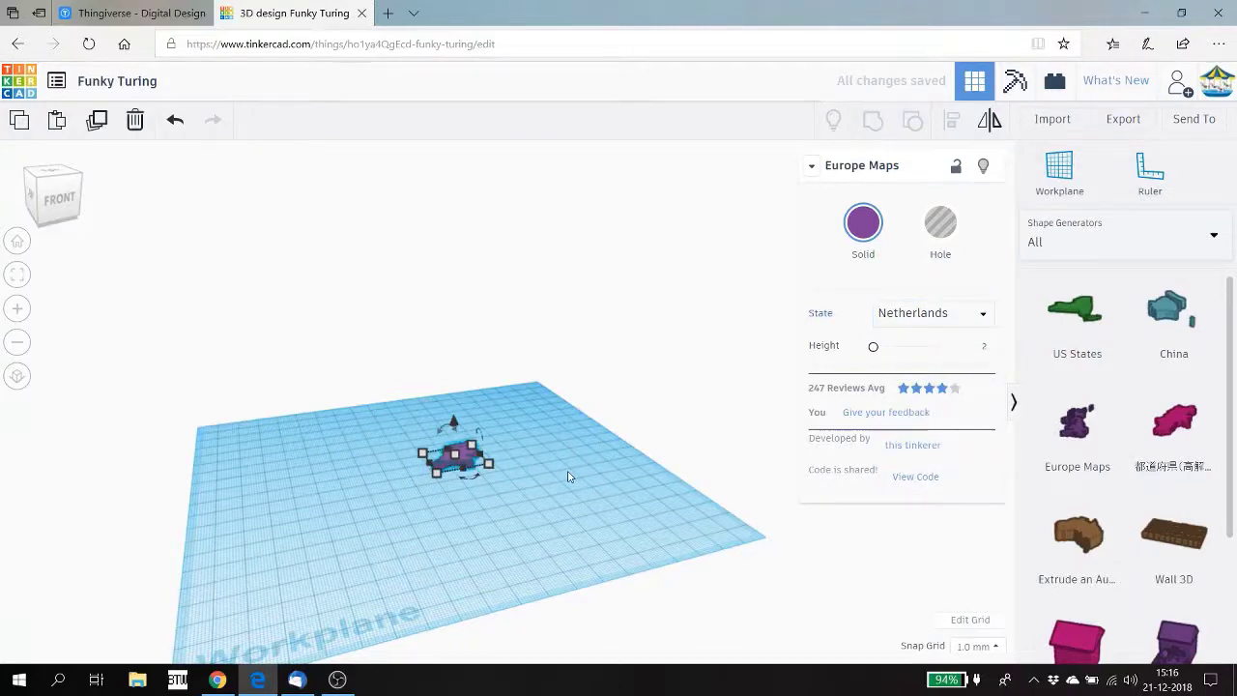
mouse_move(492, 466)
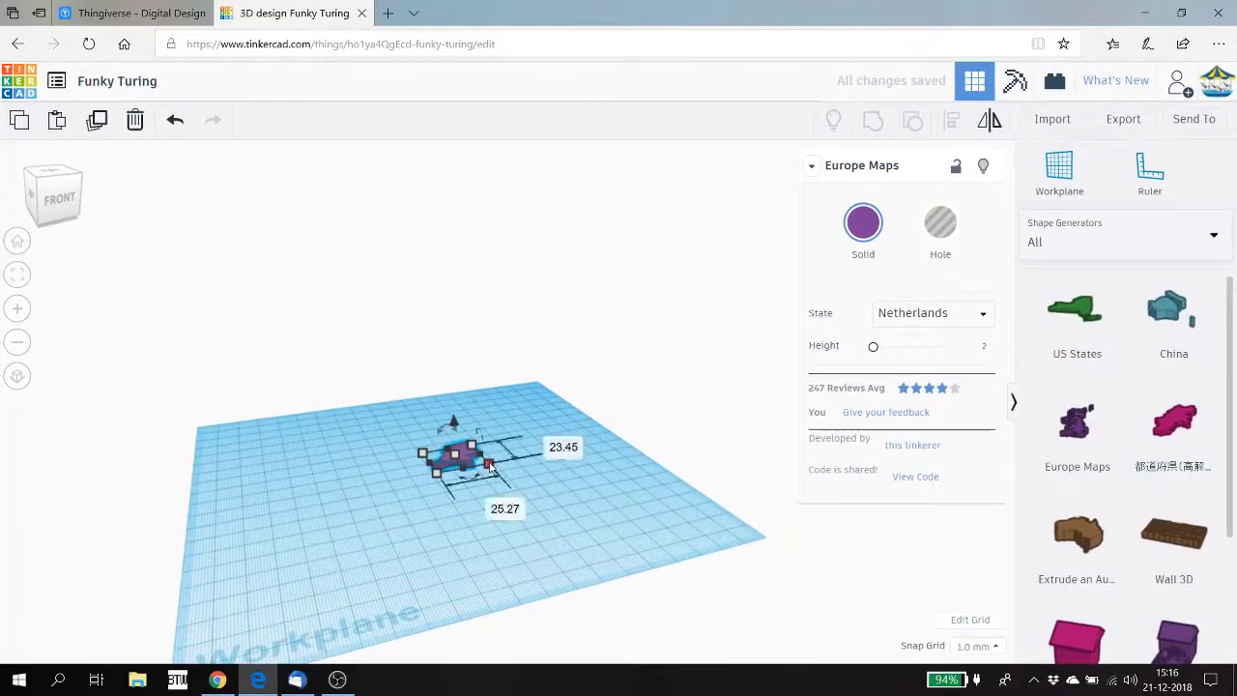
left_click_drag(492, 466, 589, 507)
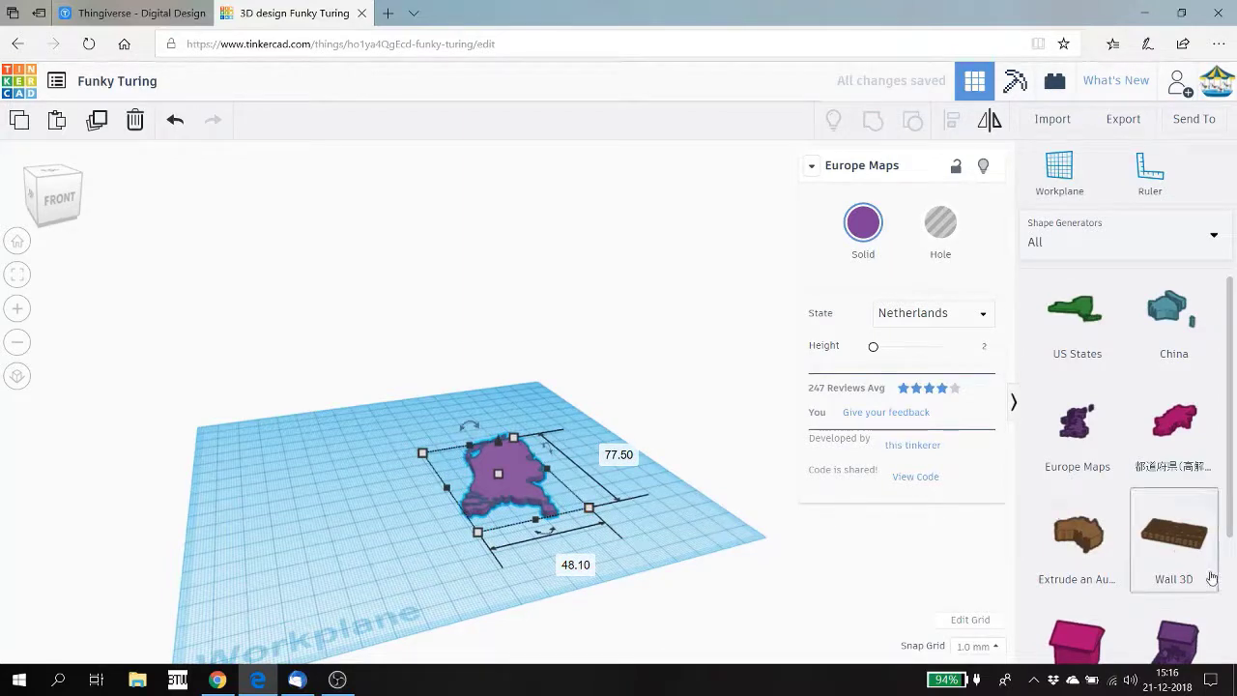
- Examine the shape generators on pages 2, 3 and 4 of the full collection
scroll(1229, 590, "down", 2)
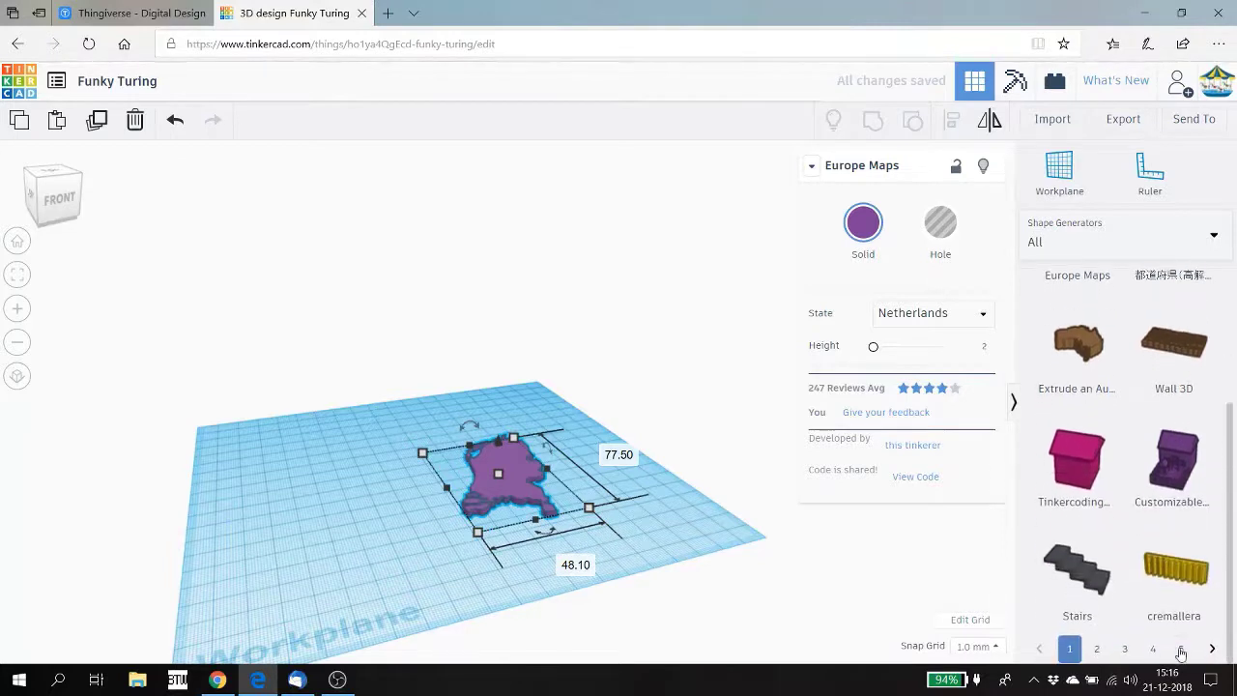
left_click(1098, 650)
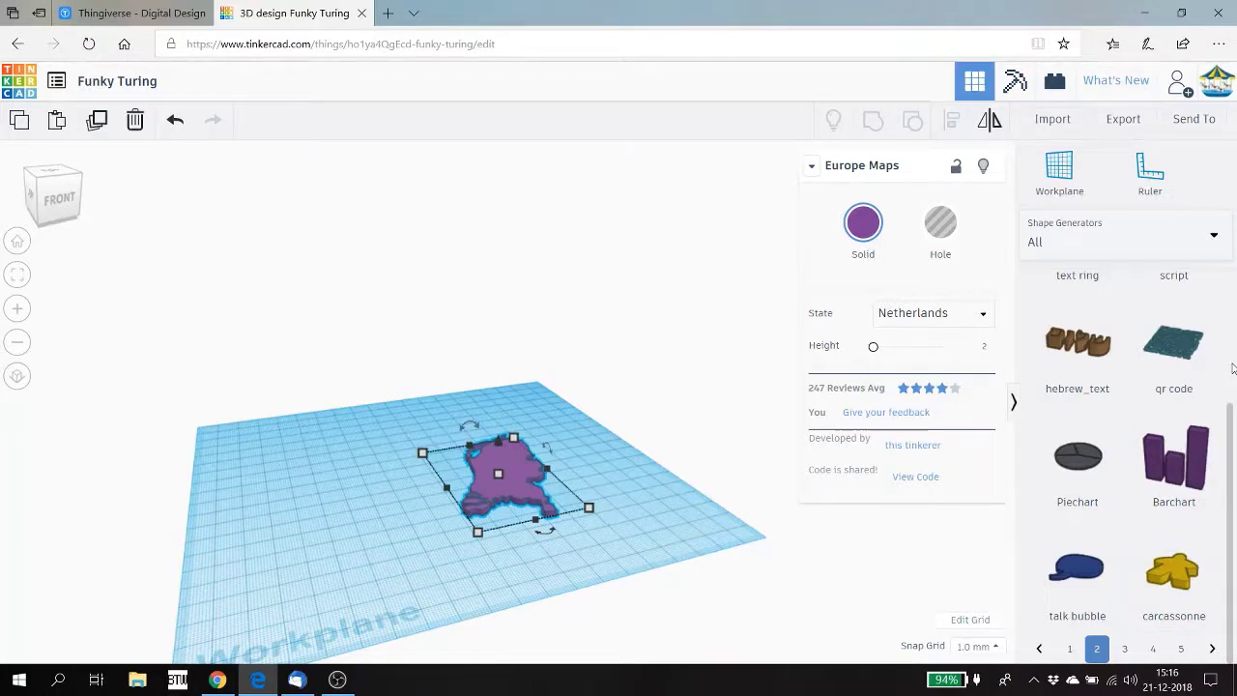
scroll(1233, 368, "up", 2)
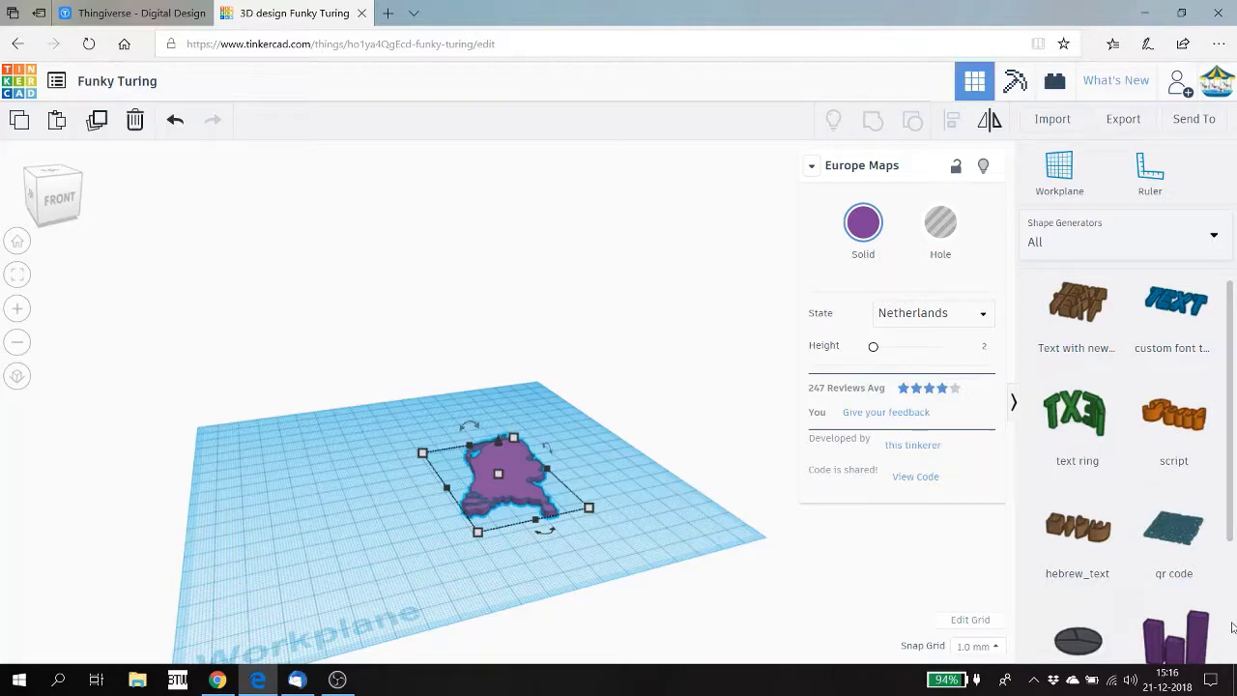
scroll(1232, 628, "down", 3)
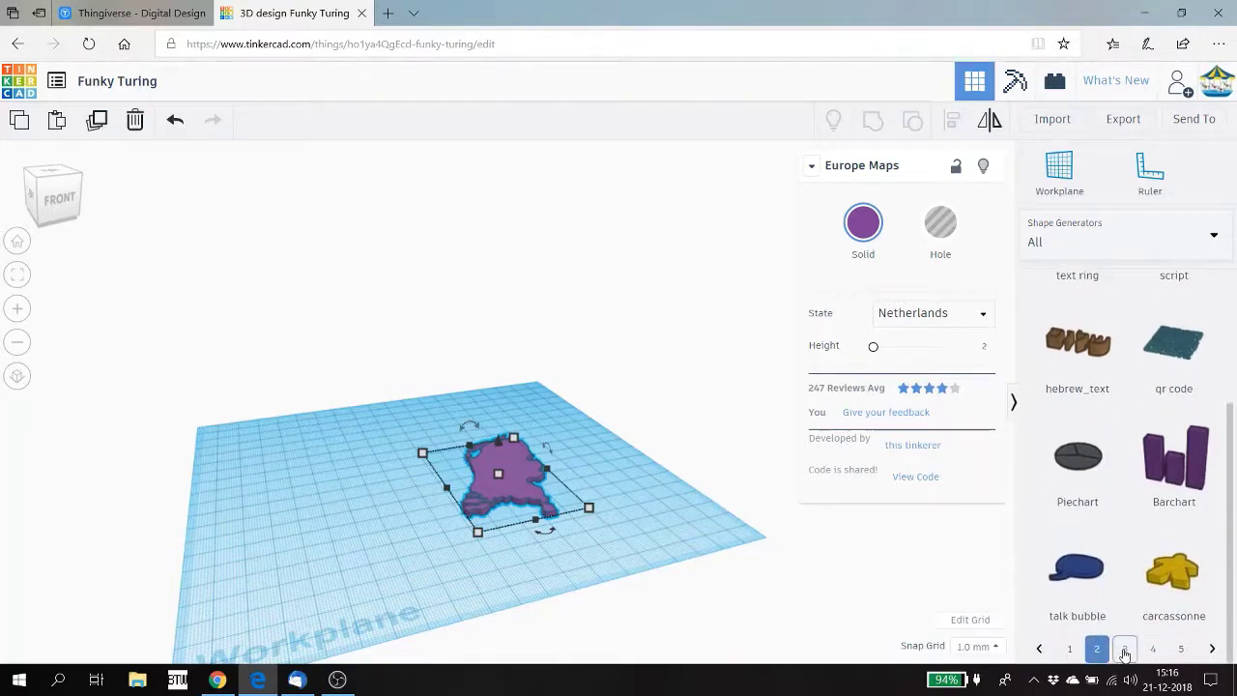
left_click(1124, 649)
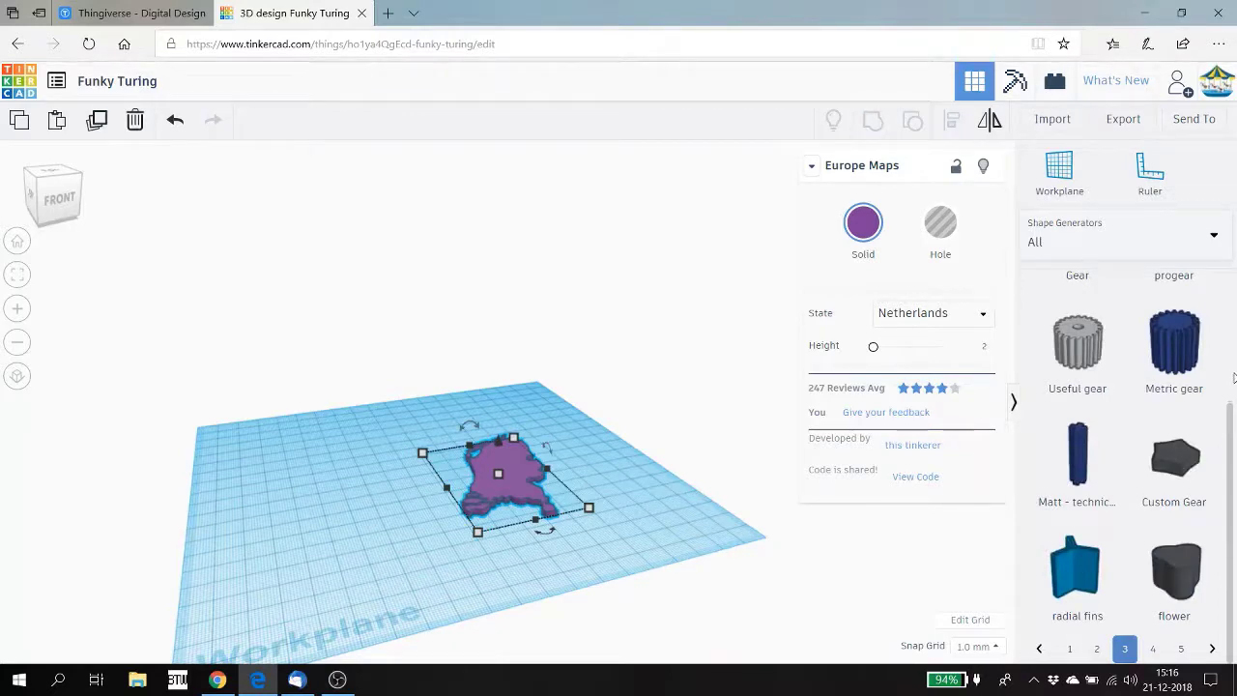
scroll(1229, 372, "up", 3)
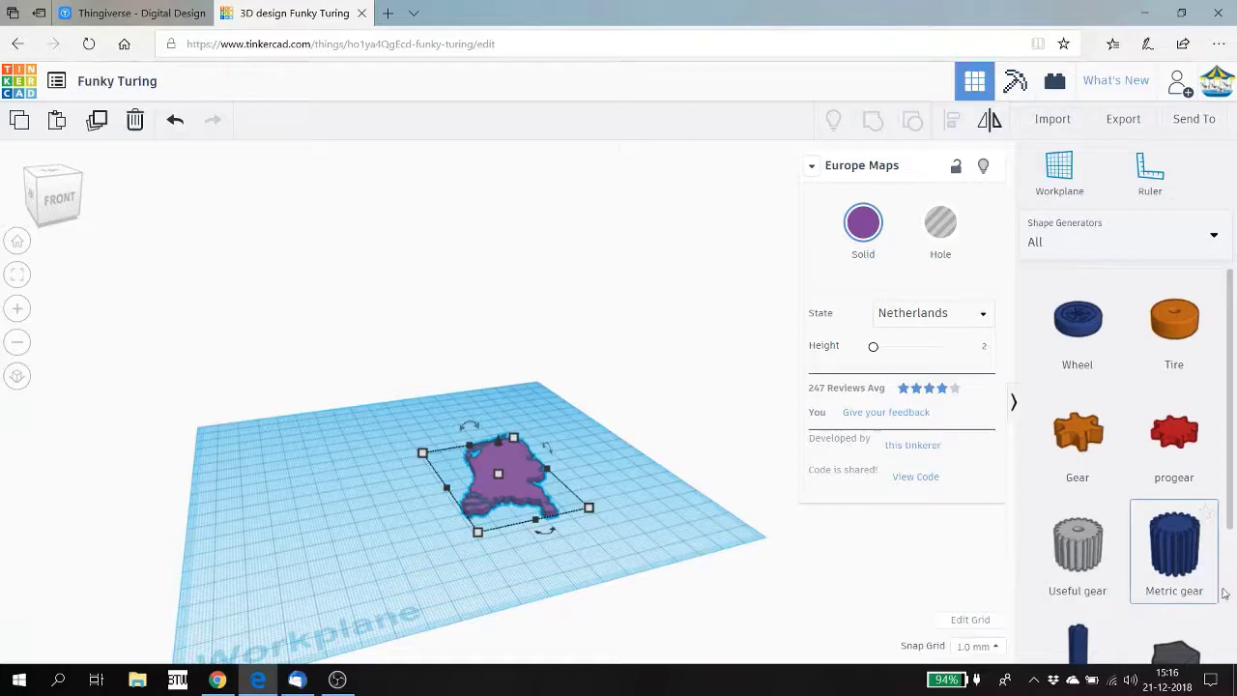
scroll(1160, 590, "down", 3)
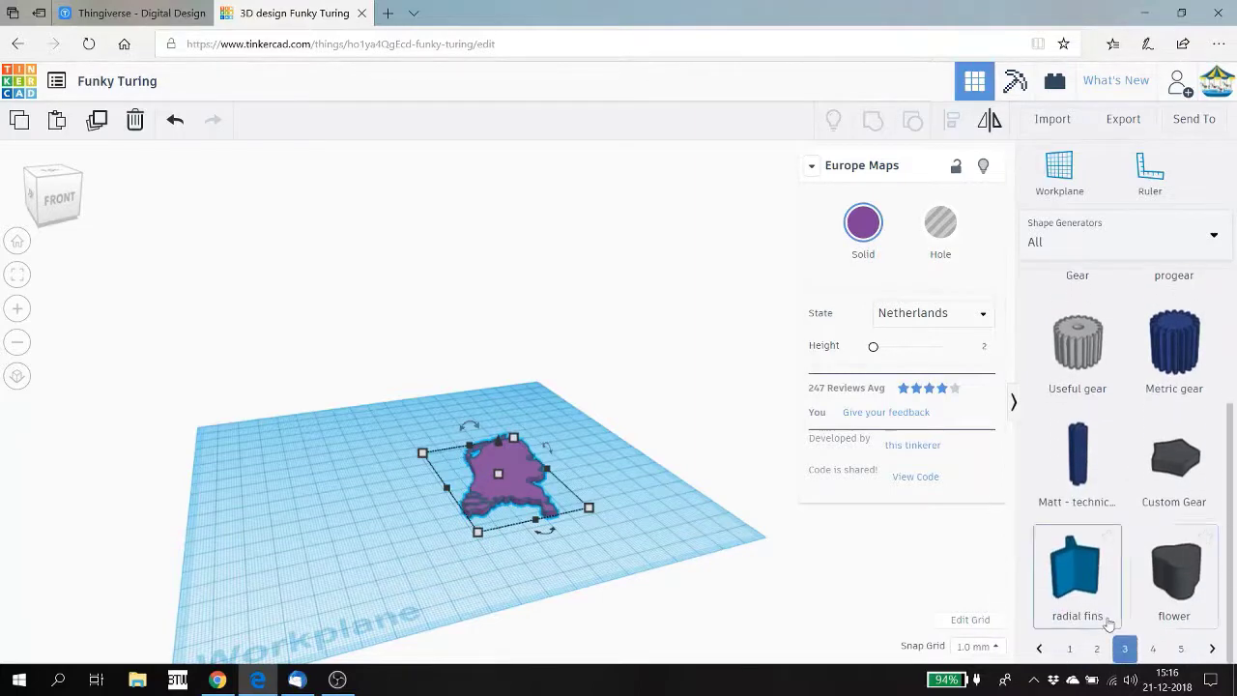
left_click(1155, 650)
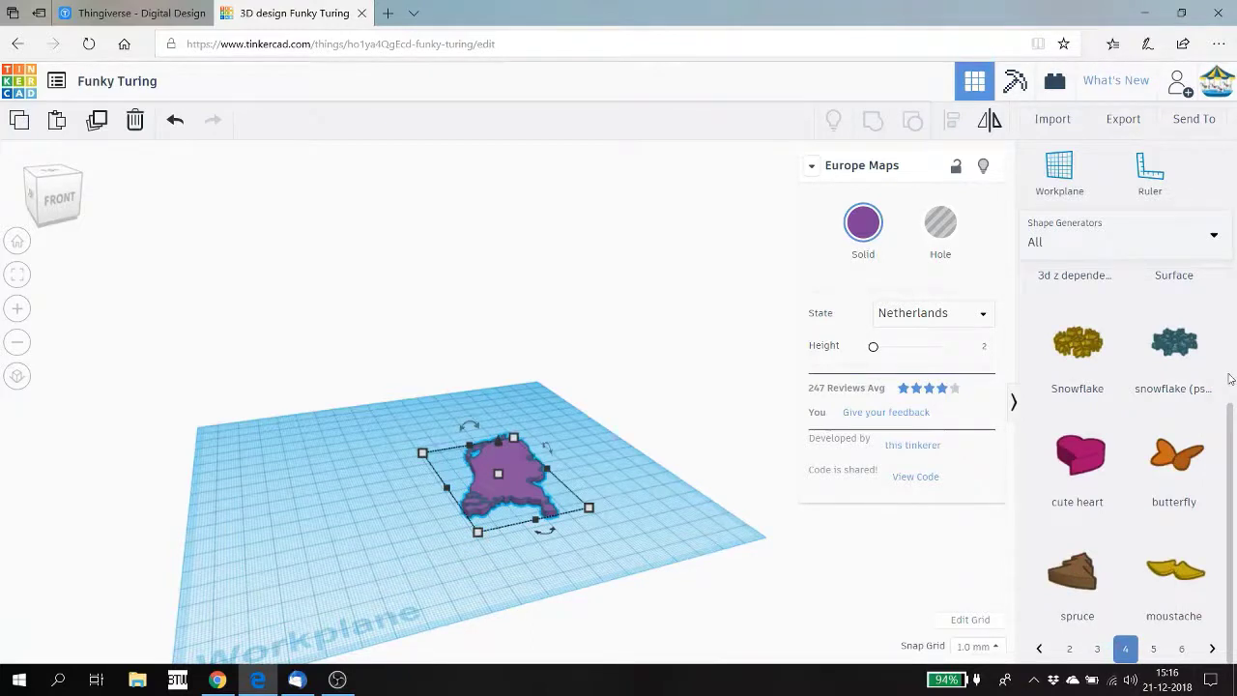
scroll(1231, 379, "up", 2)
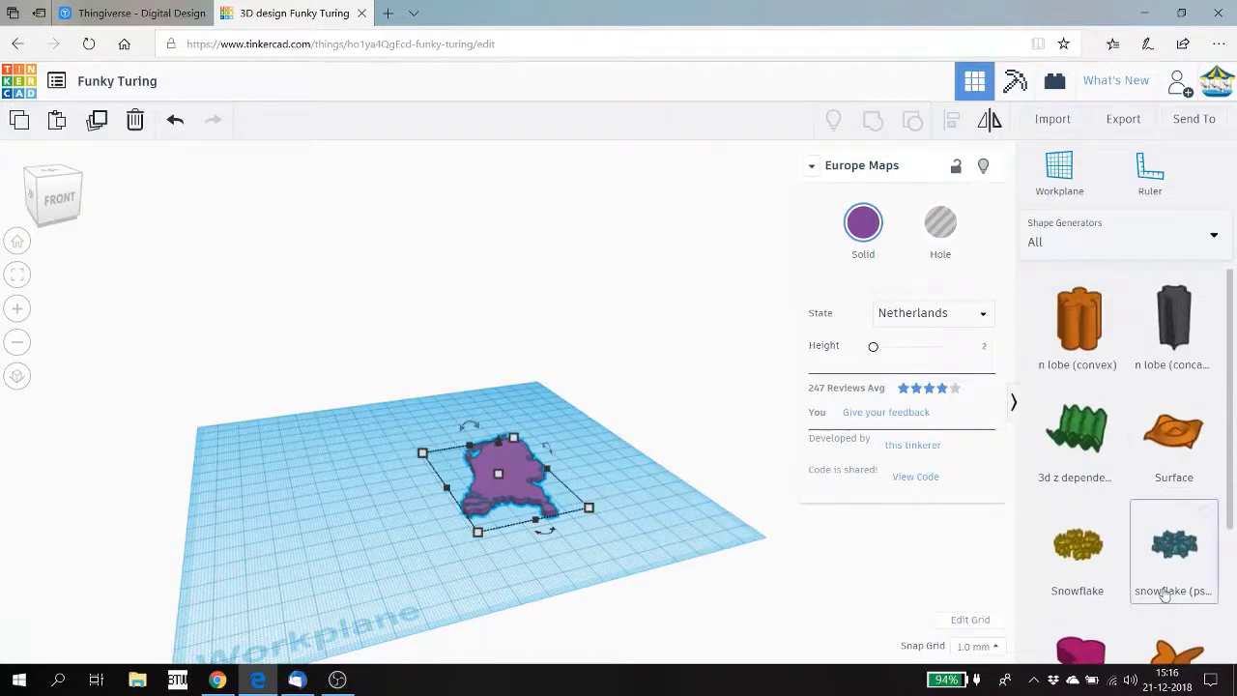
- Delete the Netherlands map from the workplane
left_click(1214, 236)
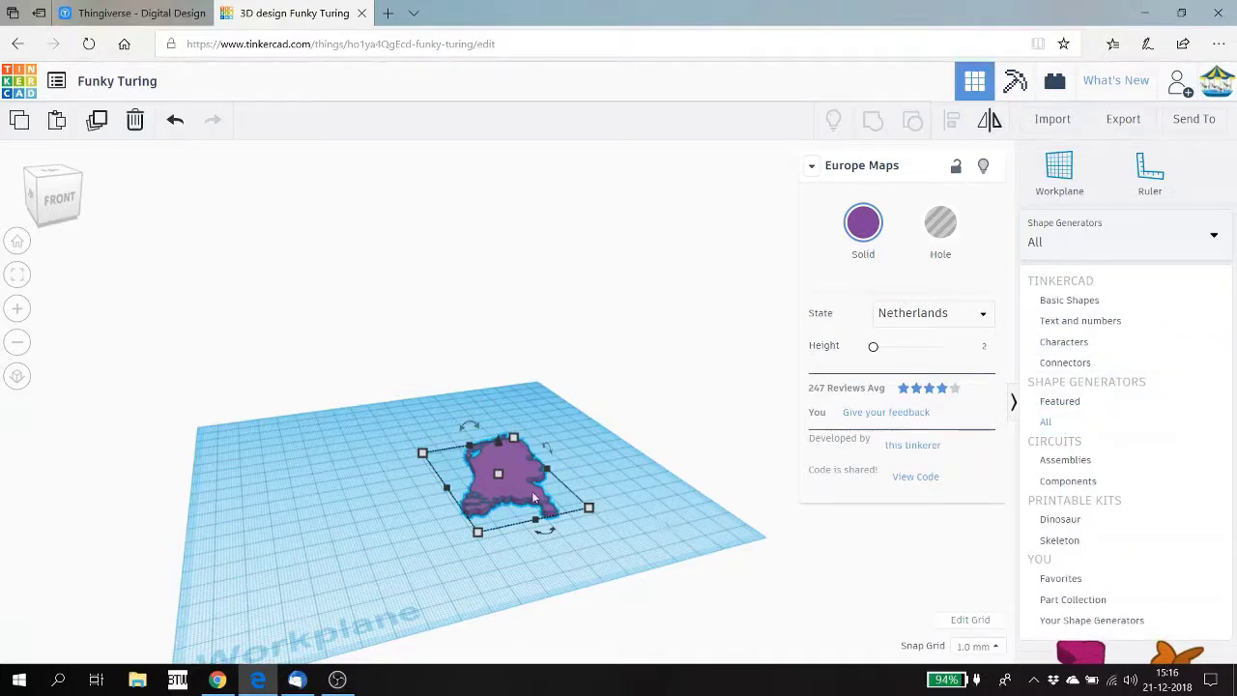
key("Delete")
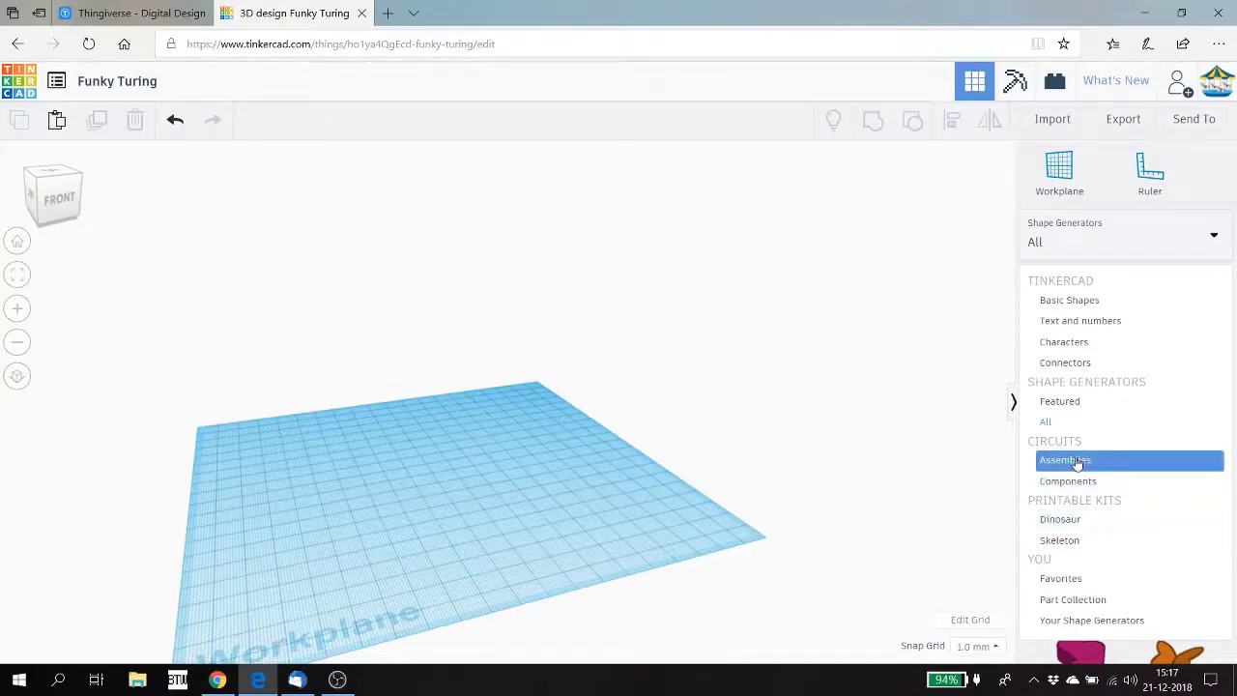
- Browse the Assemblies and Components collections of the Circuits category
left_click(1078, 463)
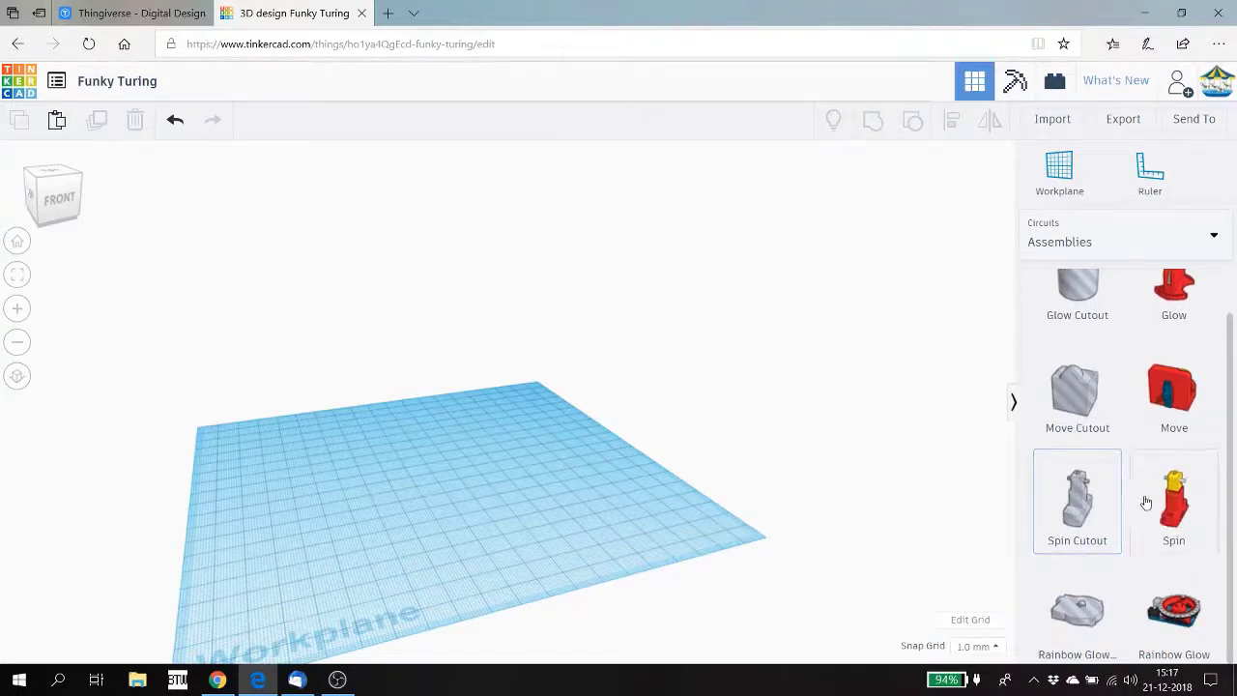
left_click(1216, 243)
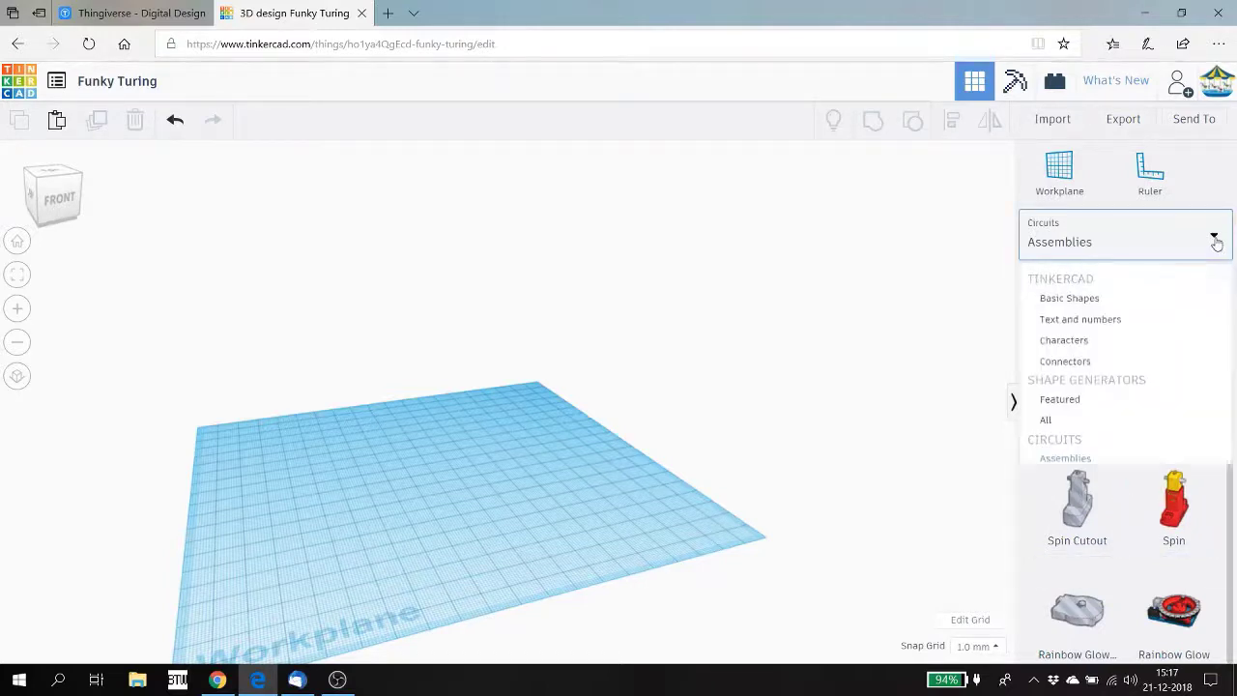
left_click(1078, 483)
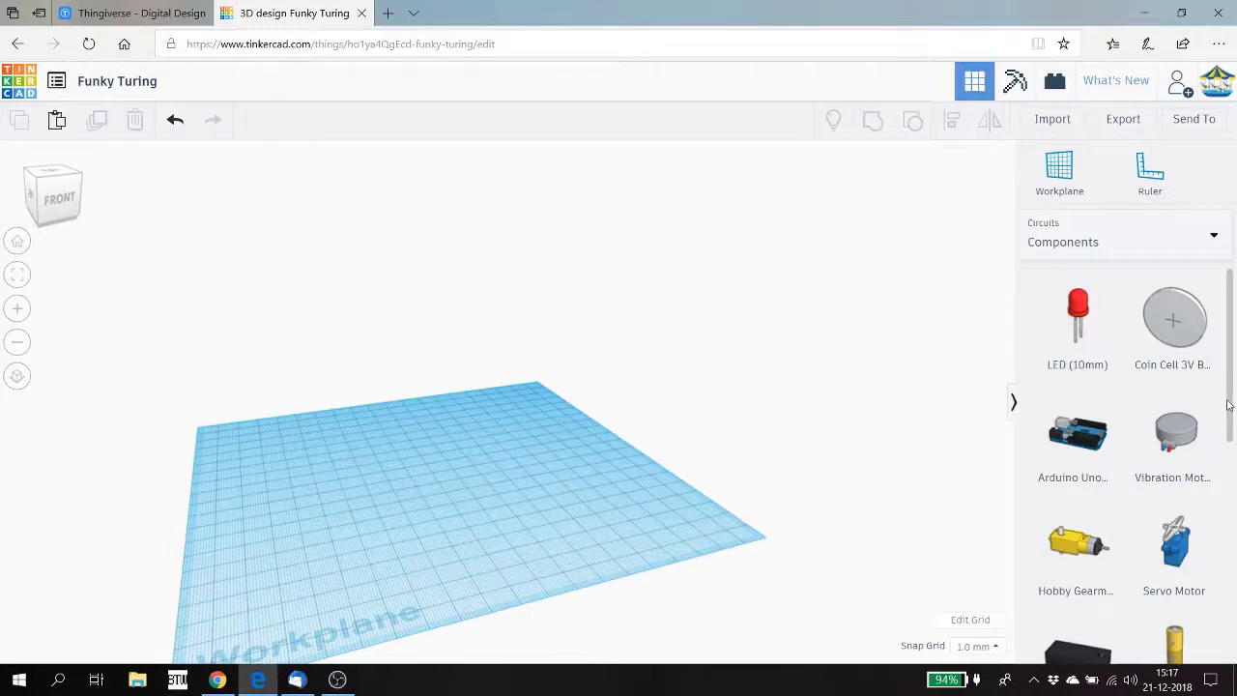
left_click_drag(1228, 406, 1226, 499)
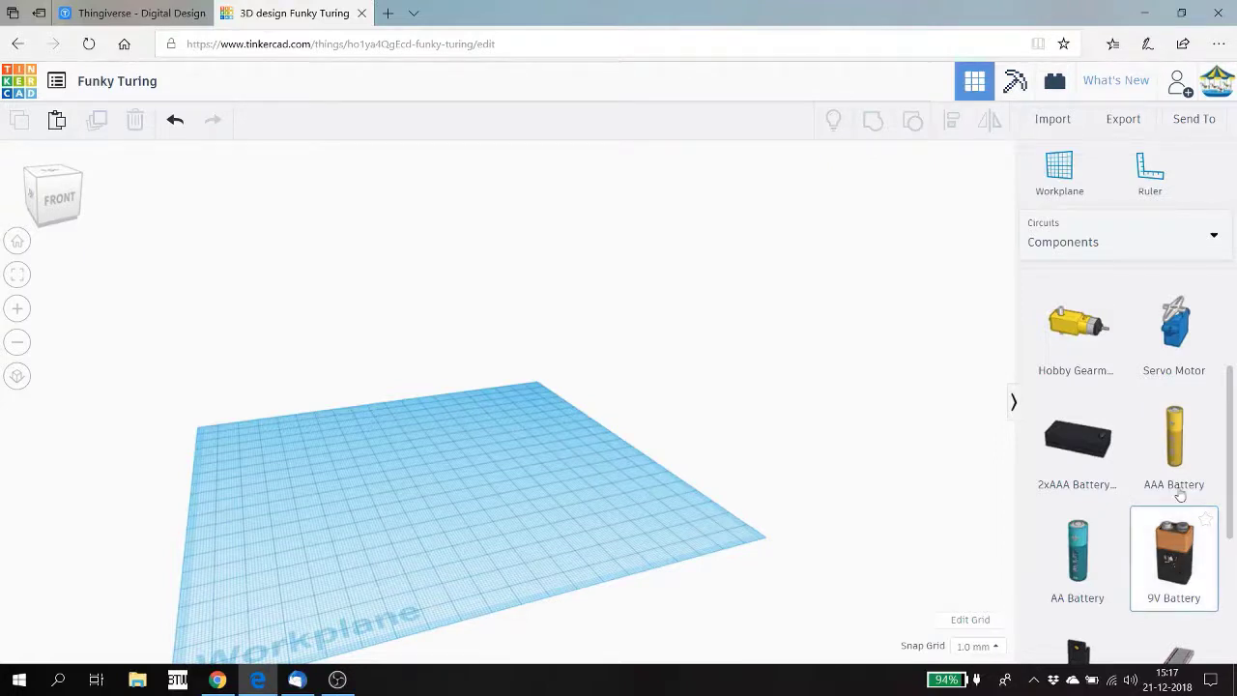
- Browse the parts of the Dinosaur printable kit and reopen the list of shape collections
left_click(1215, 237)
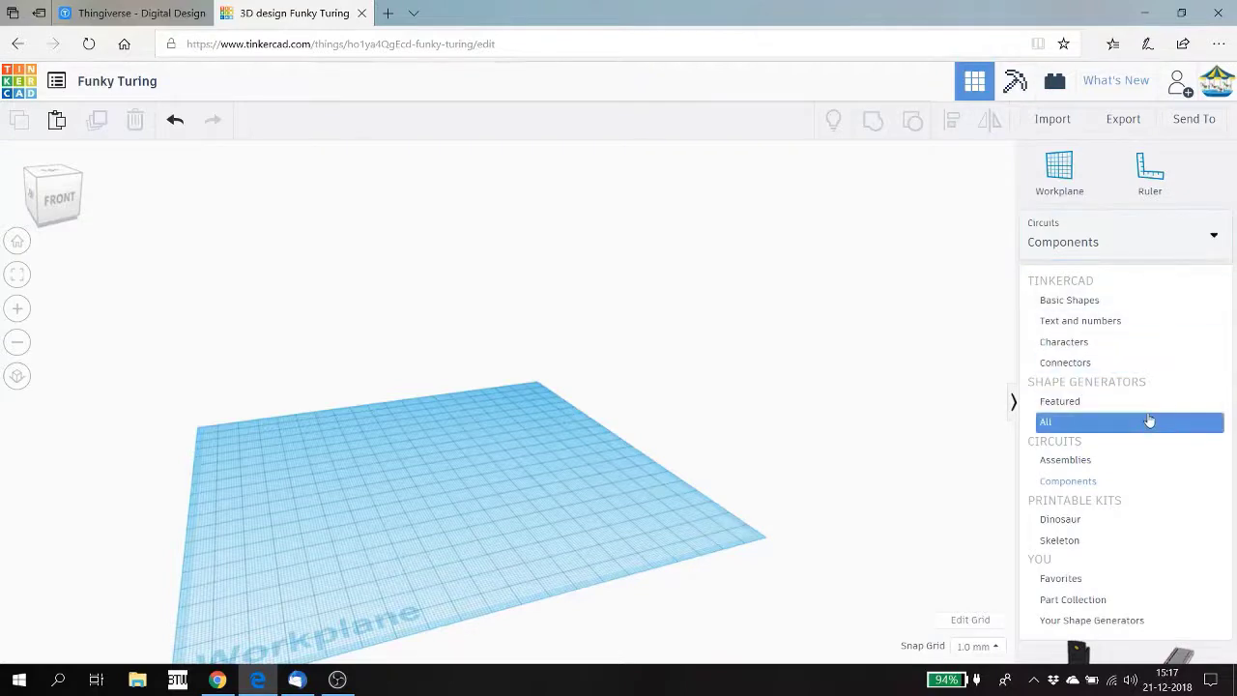
left_click(1084, 521)
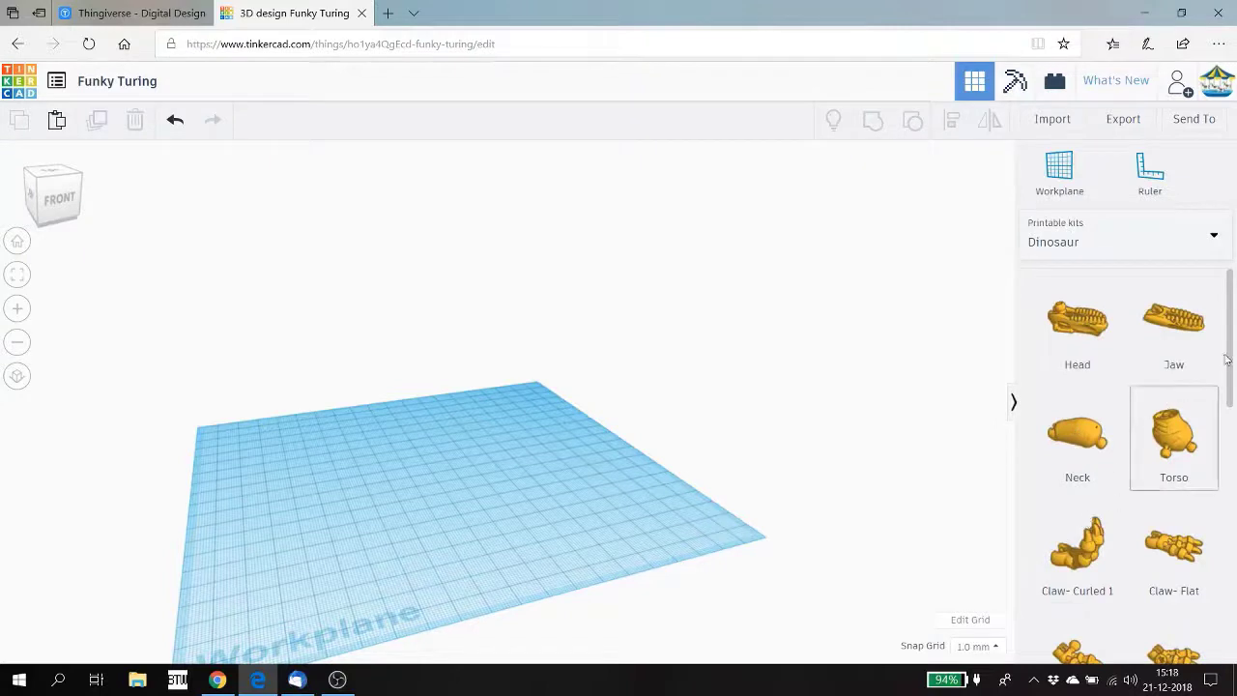
mouse_move(1230, 357)
left_mouse_down()
mouse_move(1235, 629)
mouse_move(1234, 352)
left_mouse_up()
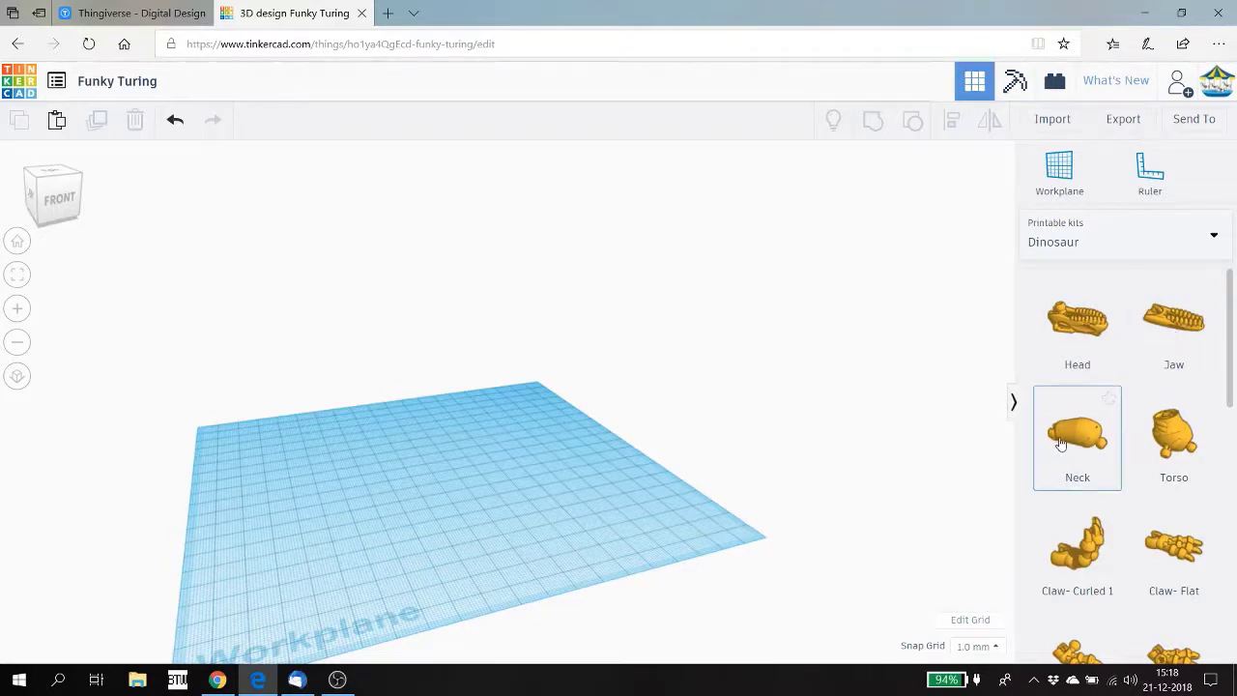
left_click(1217, 237)
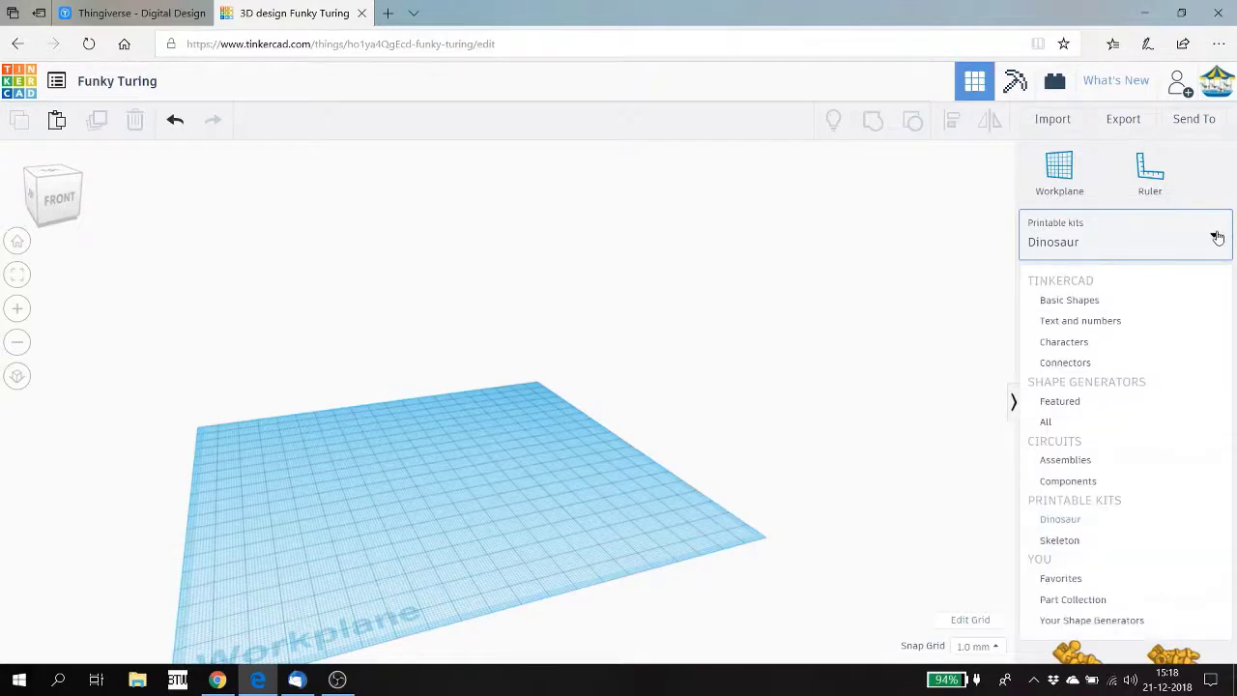
- Browse the parts of the Skeleton printable kit down to the end of the collection
left_click(1063, 540)
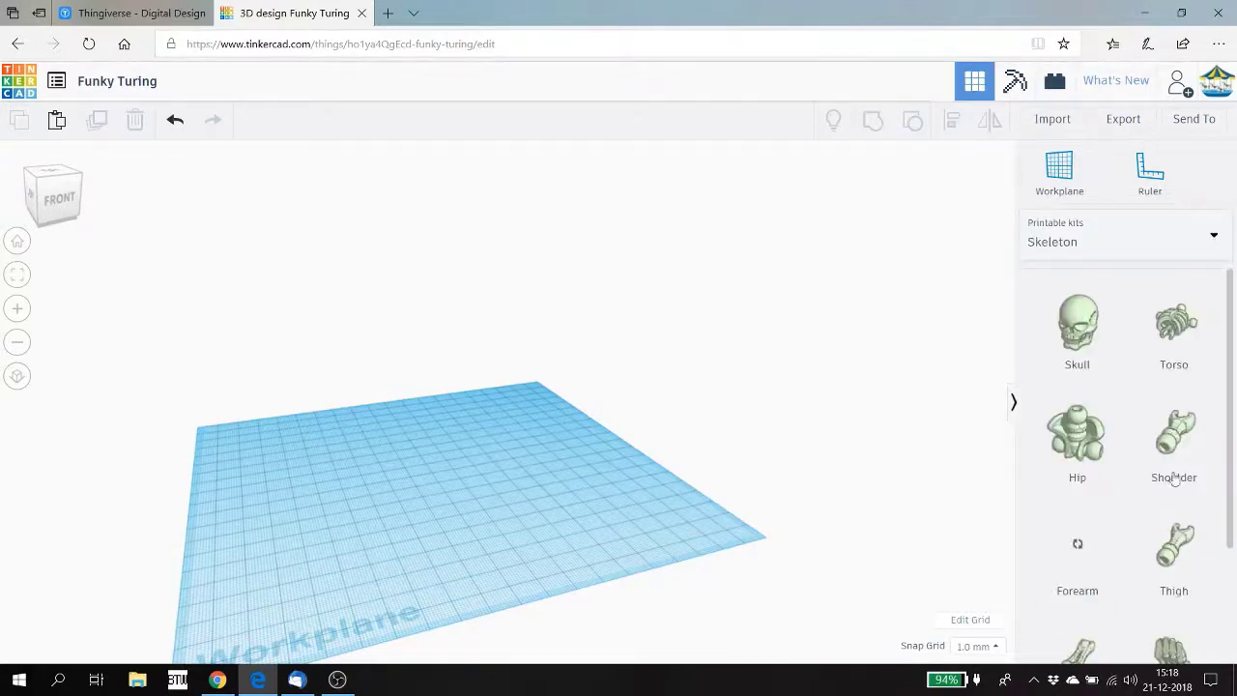
left_click_drag(1229, 420, 1230, 388)
left_click_drag(1229, 483, 1230, 609)
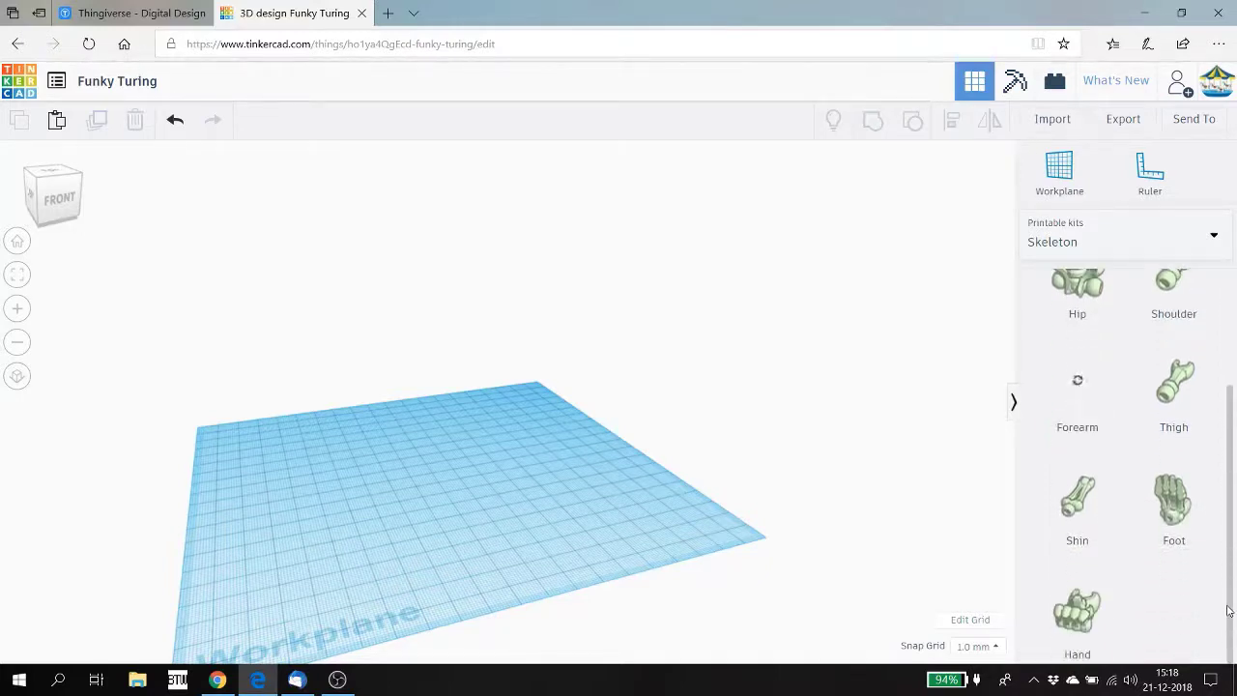
- Look through the Favorites, Part Collection and Your Shape Generators collections, plus the full collection of shape generators
left_click(1213, 241)
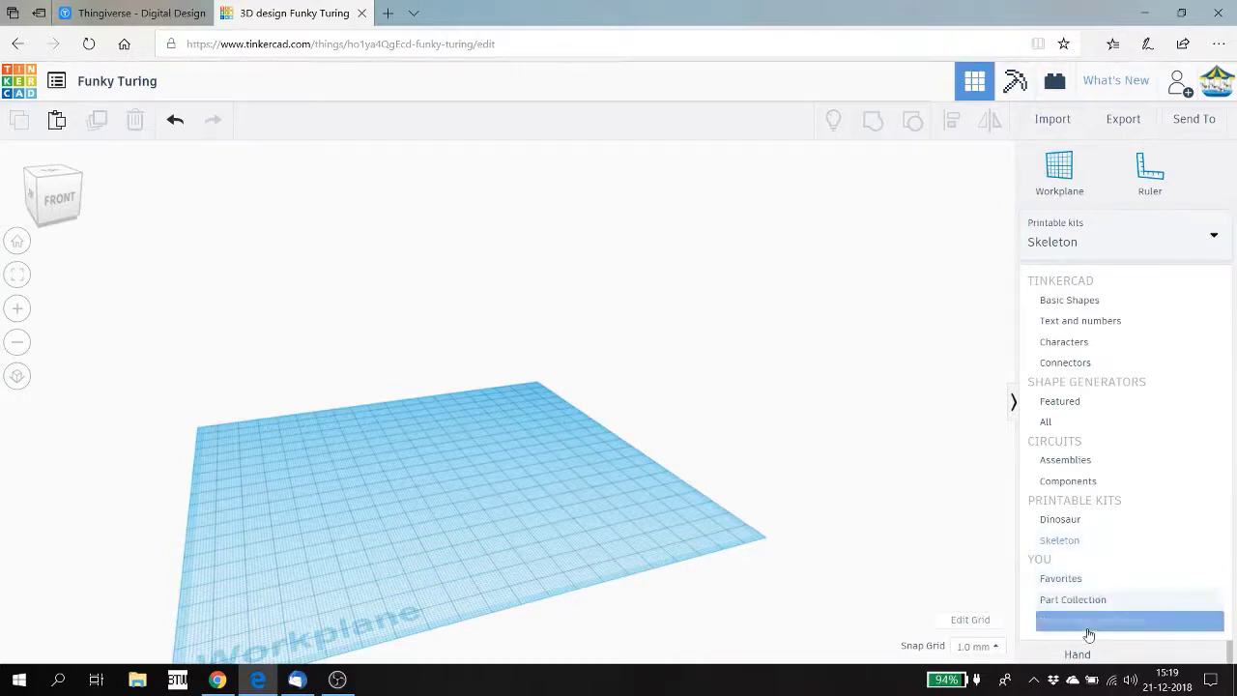
left_click(1071, 580)
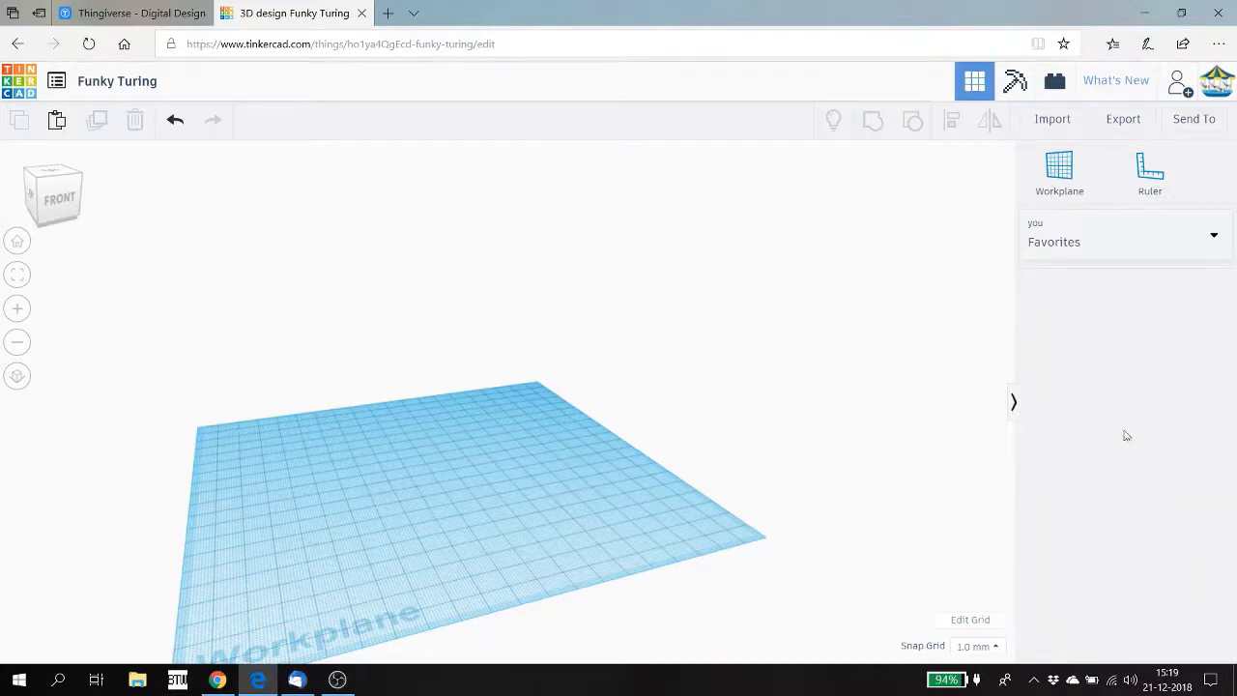
left_click(1214, 238)
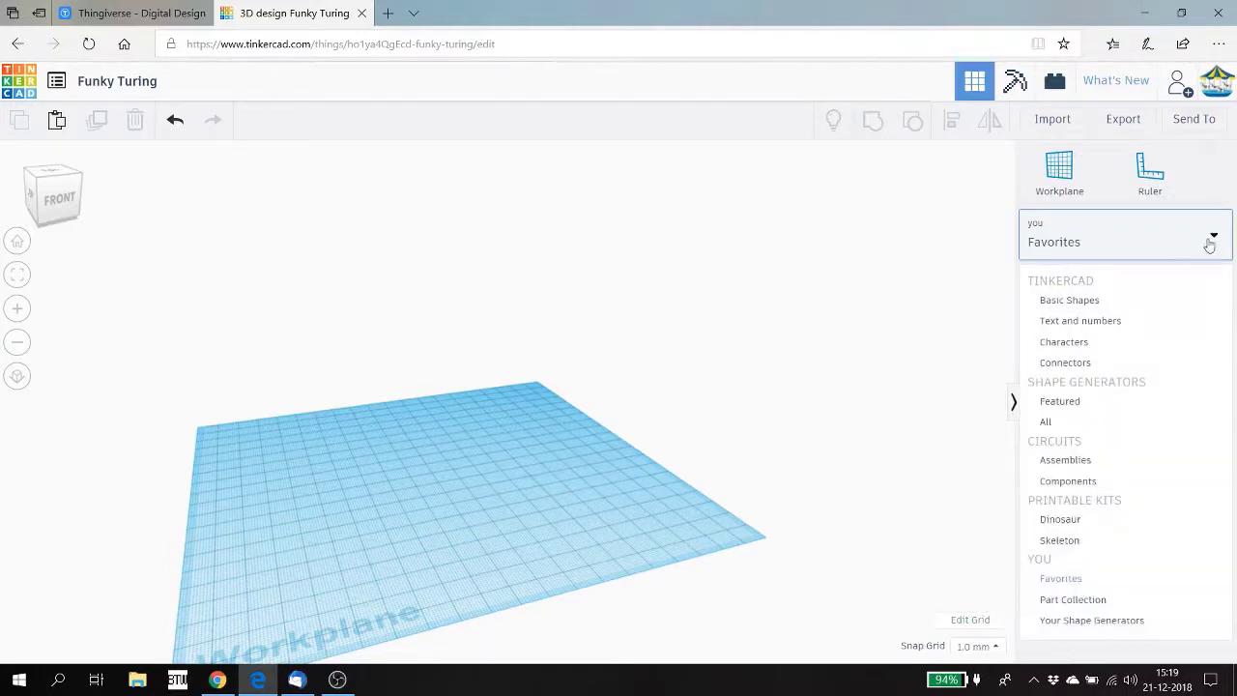
left_click(1080, 606)
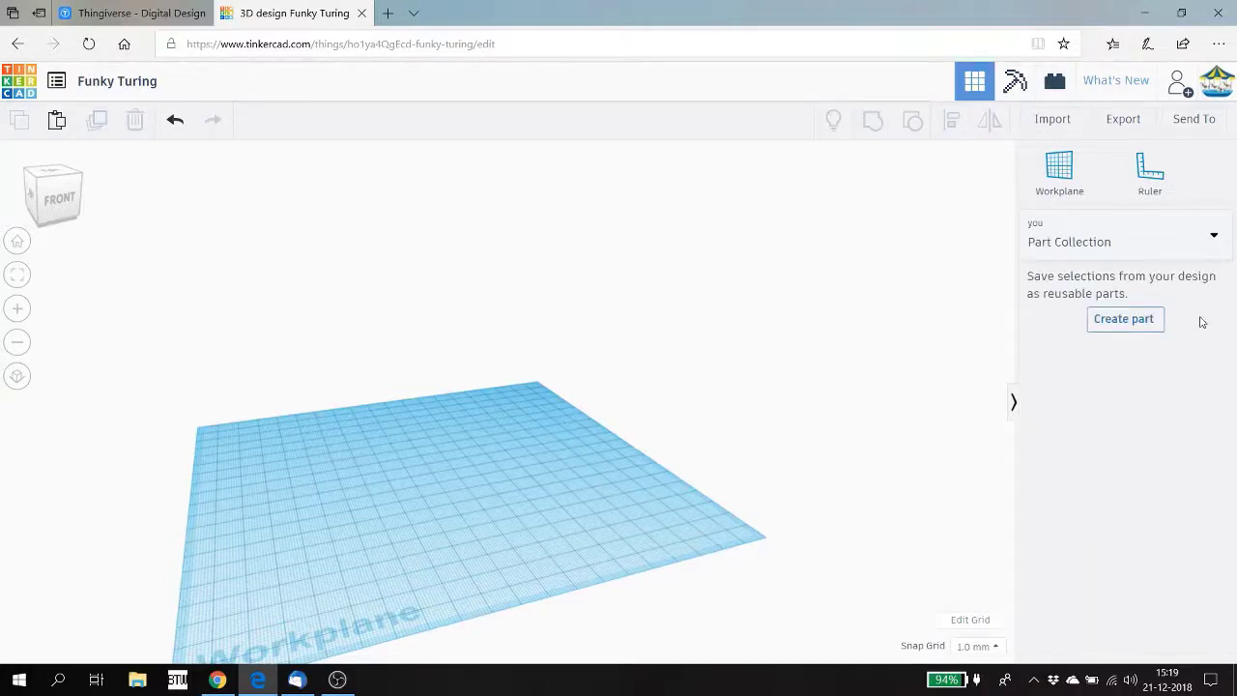
left_click(1214, 240)
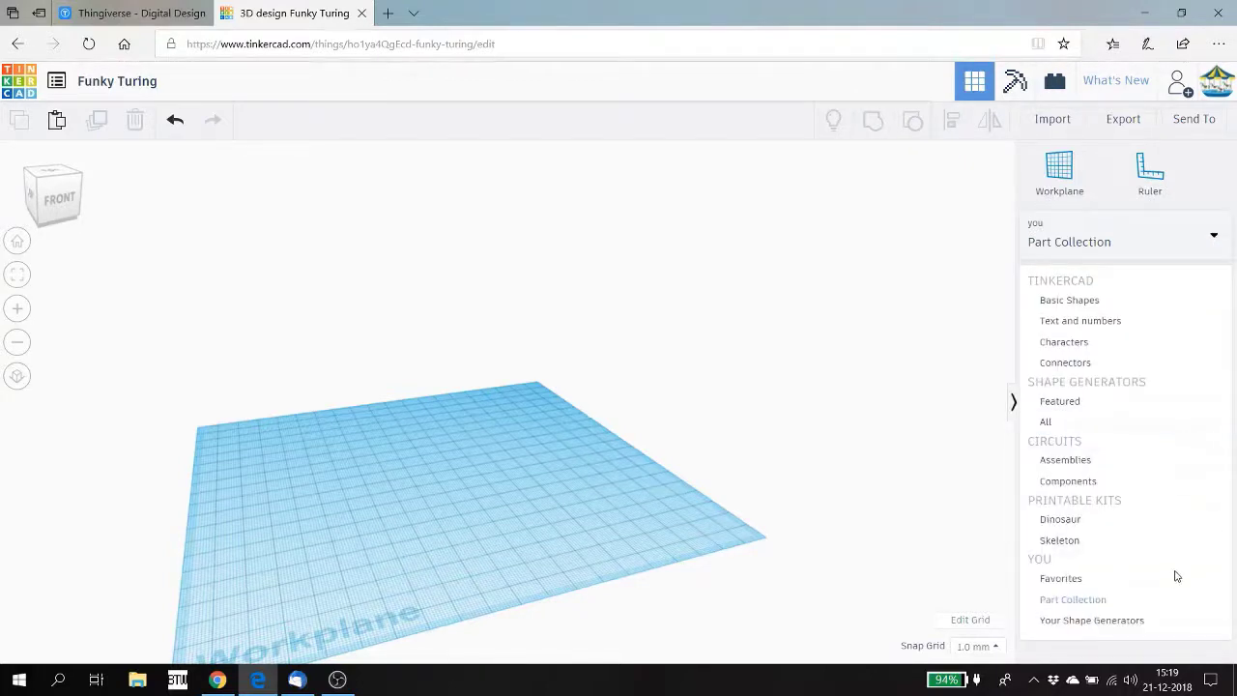
left_click(1124, 623)
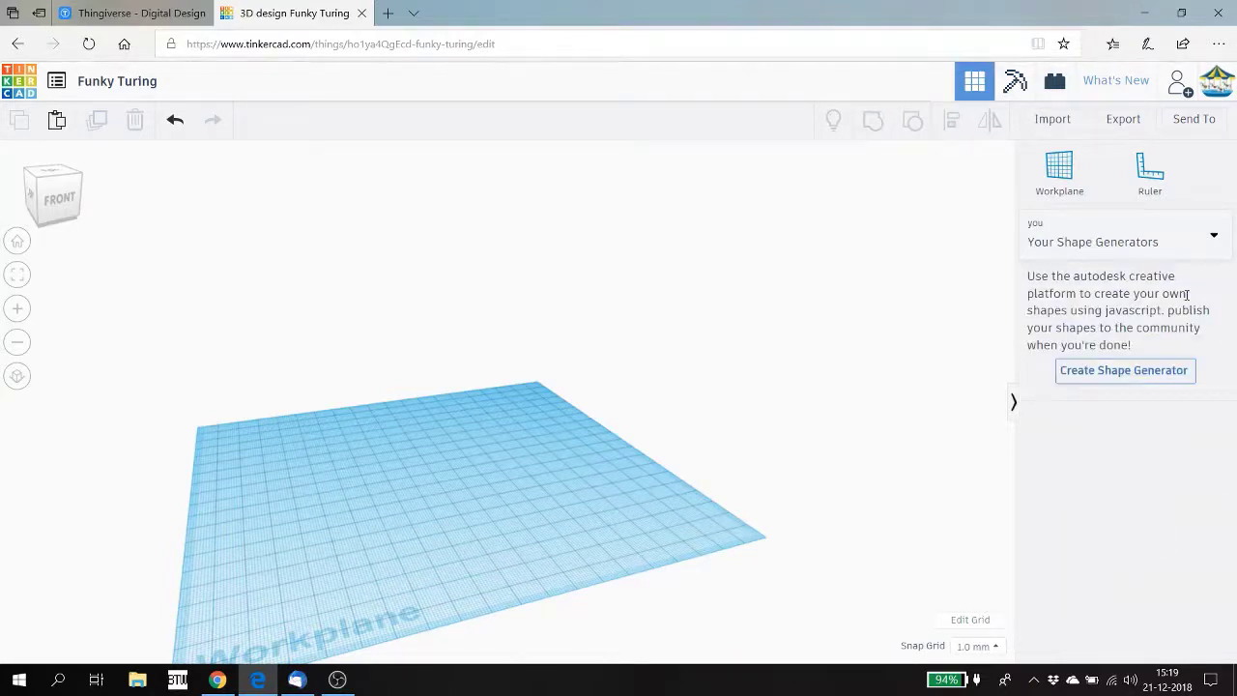
left_click(1215, 239)
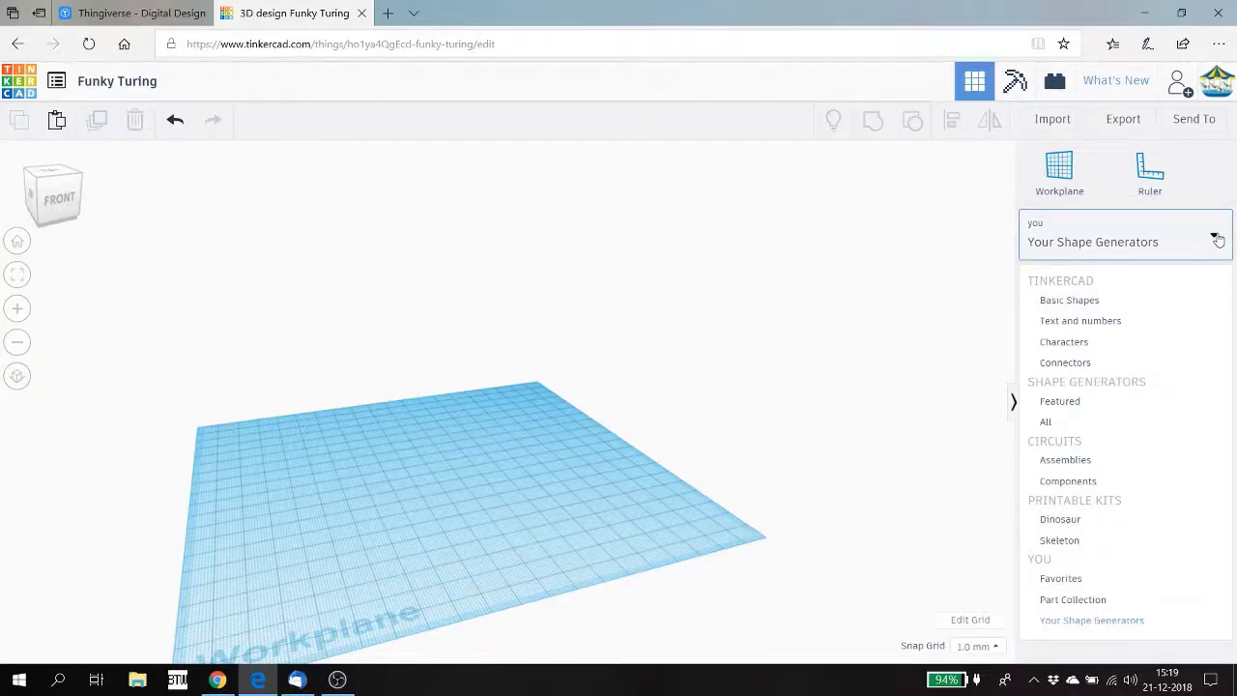
left_click(1051, 426)
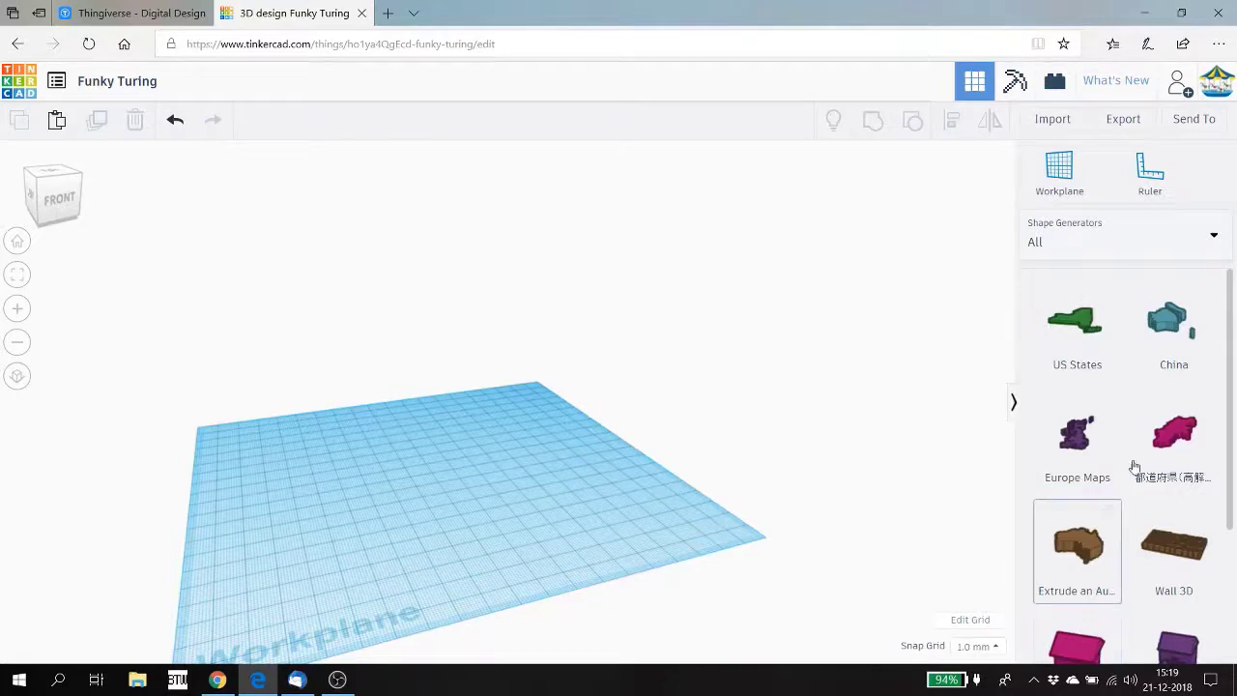
- Place a solid cylinder from Basic Shapes as an oval of about 98 by 65 mm and set its sides to 64
left_click(1217, 237)
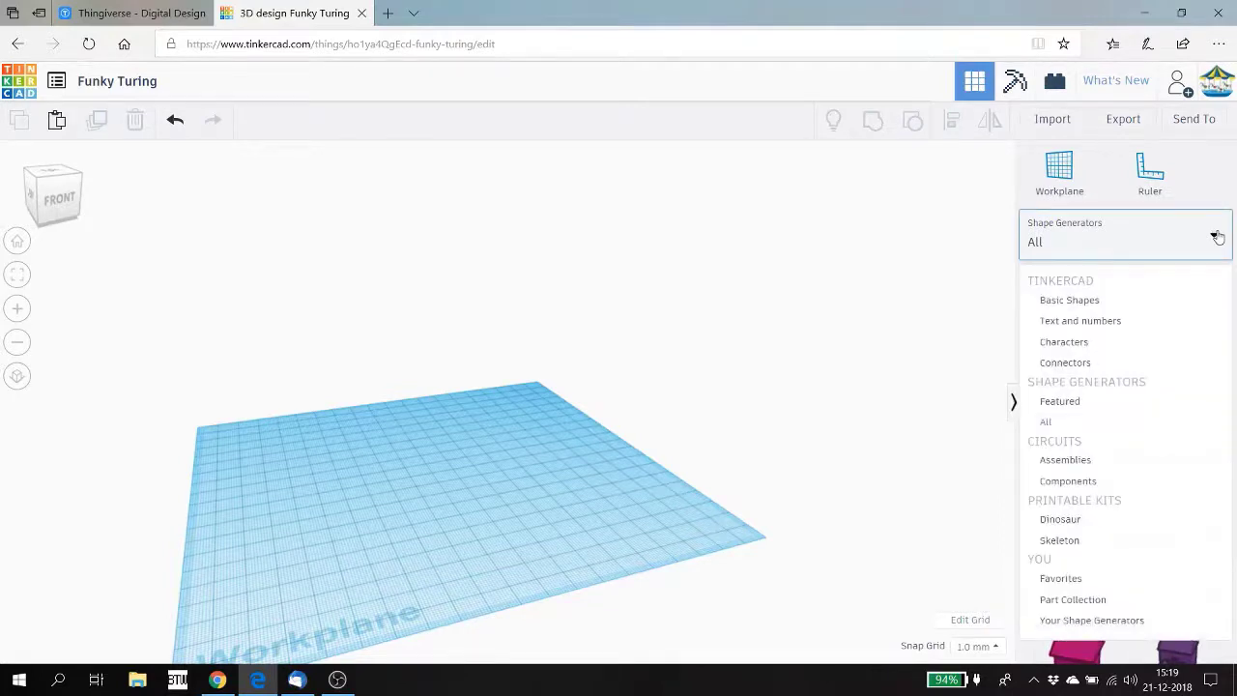
left_click(1108, 308)
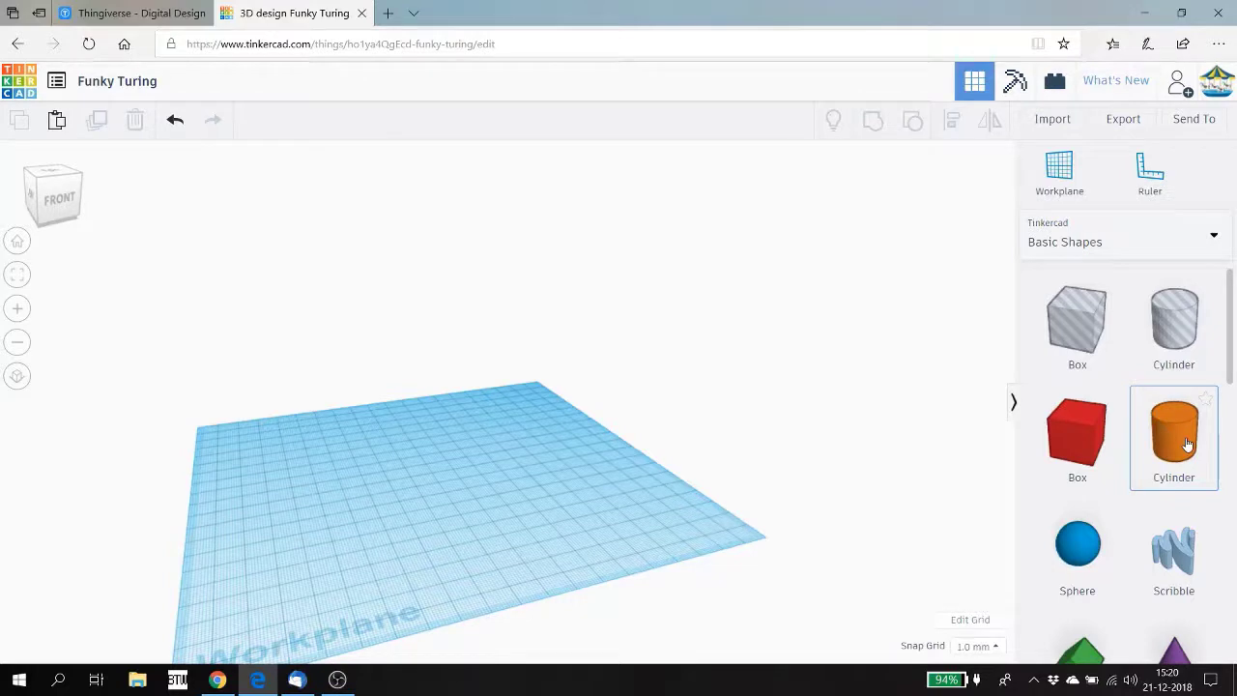
left_click_drag(1186, 444, 711, 542)
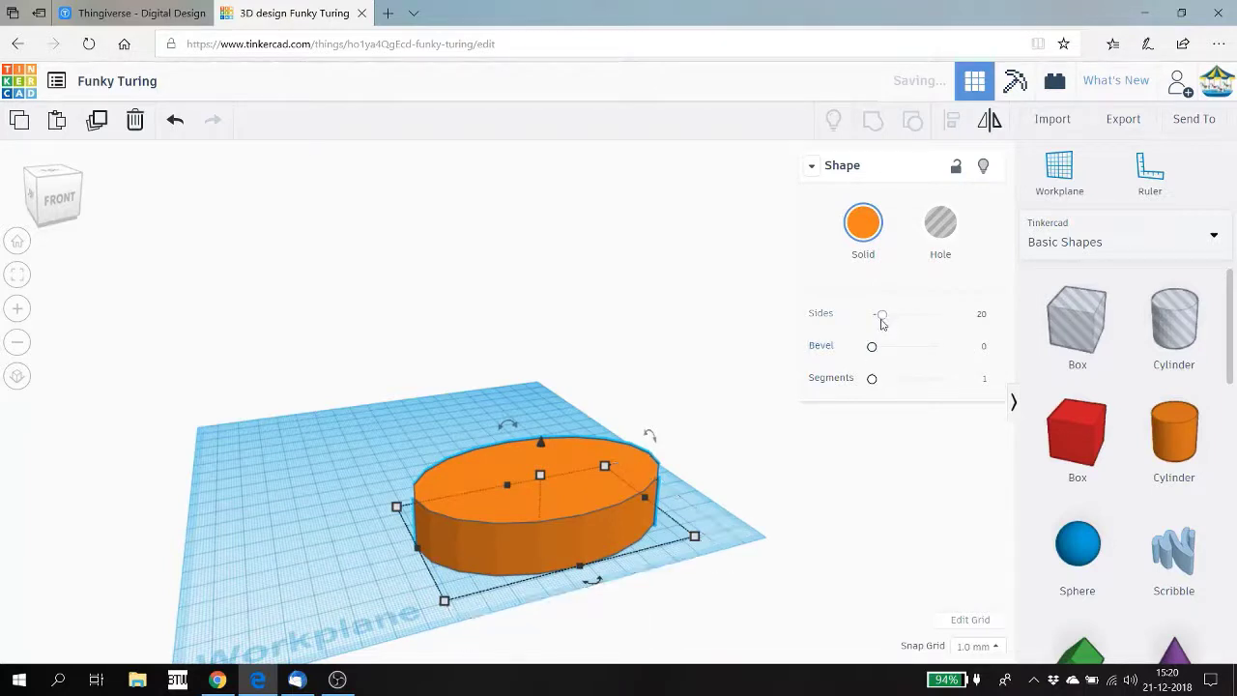
left_click_drag(881, 325, 1011, 323)
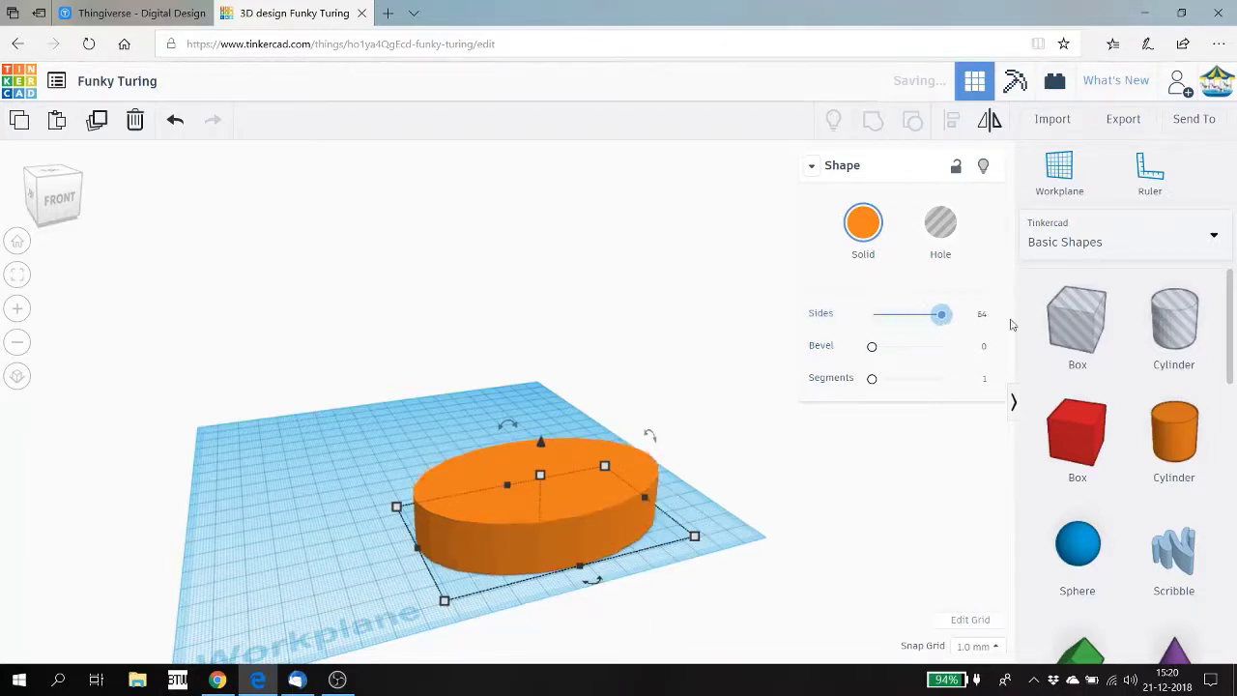
- Move the oval cylinder toward the middle of the workplane and set its height to 2 mm
left_click_drag(512, 473, 415, 452)
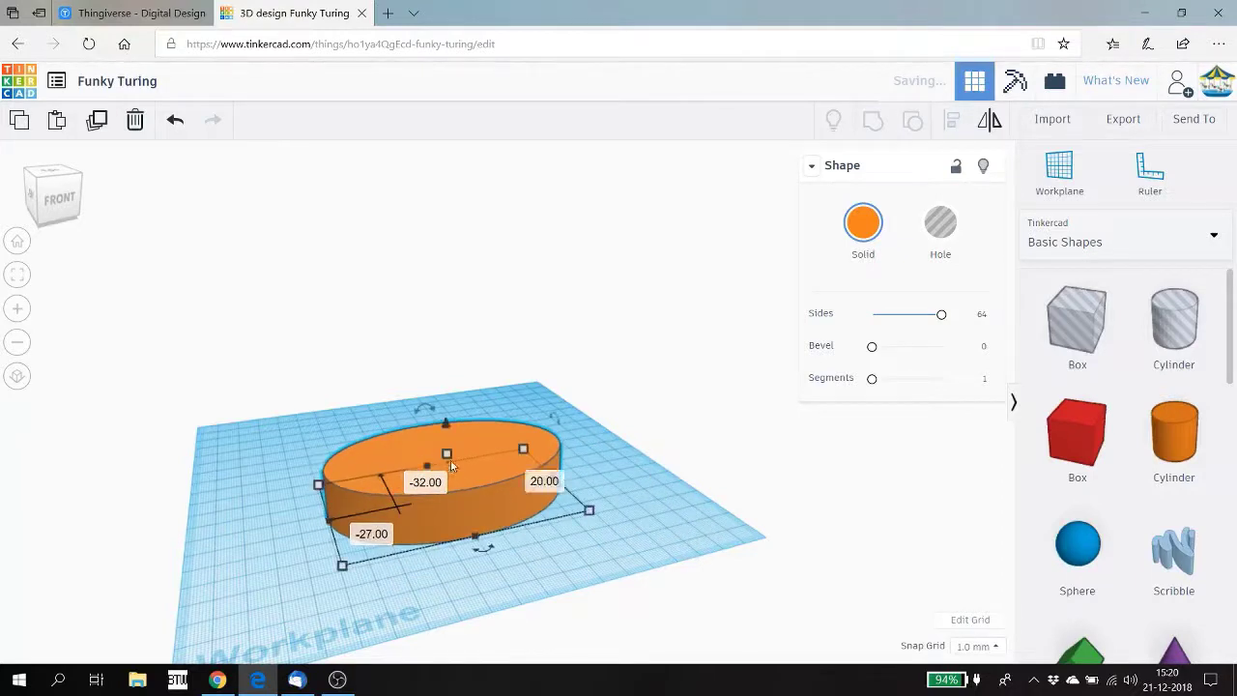
left_click(527, 477)
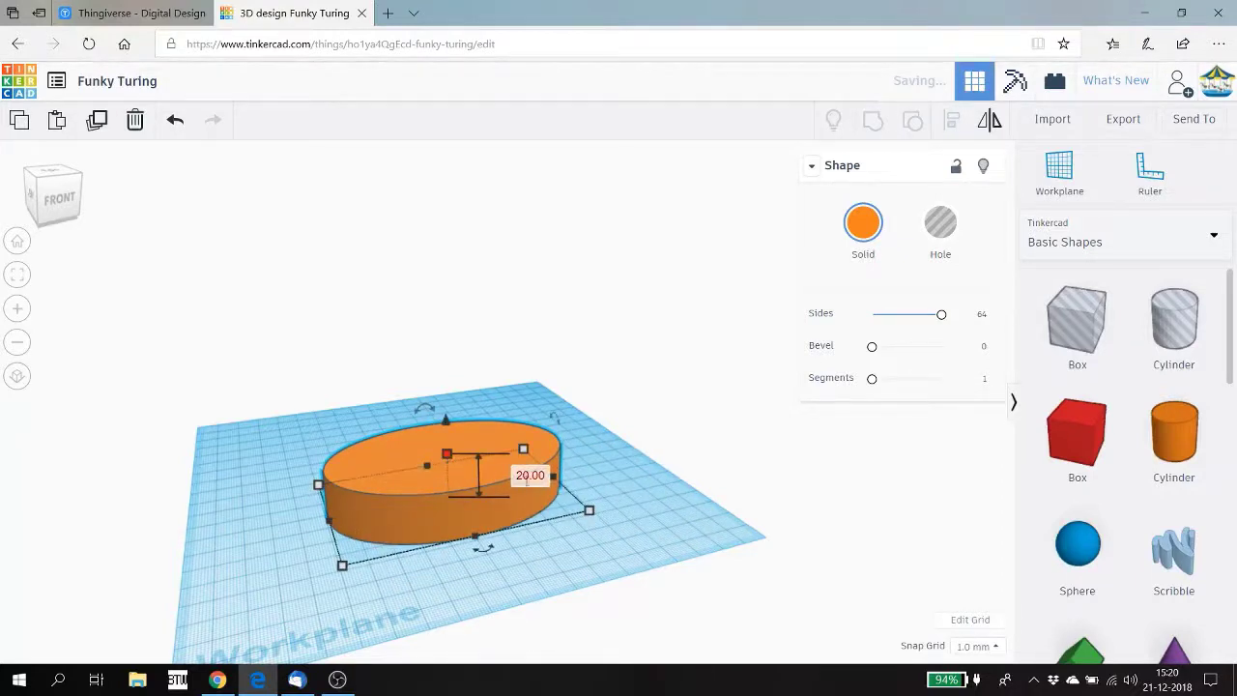
type("2")
key("Return")
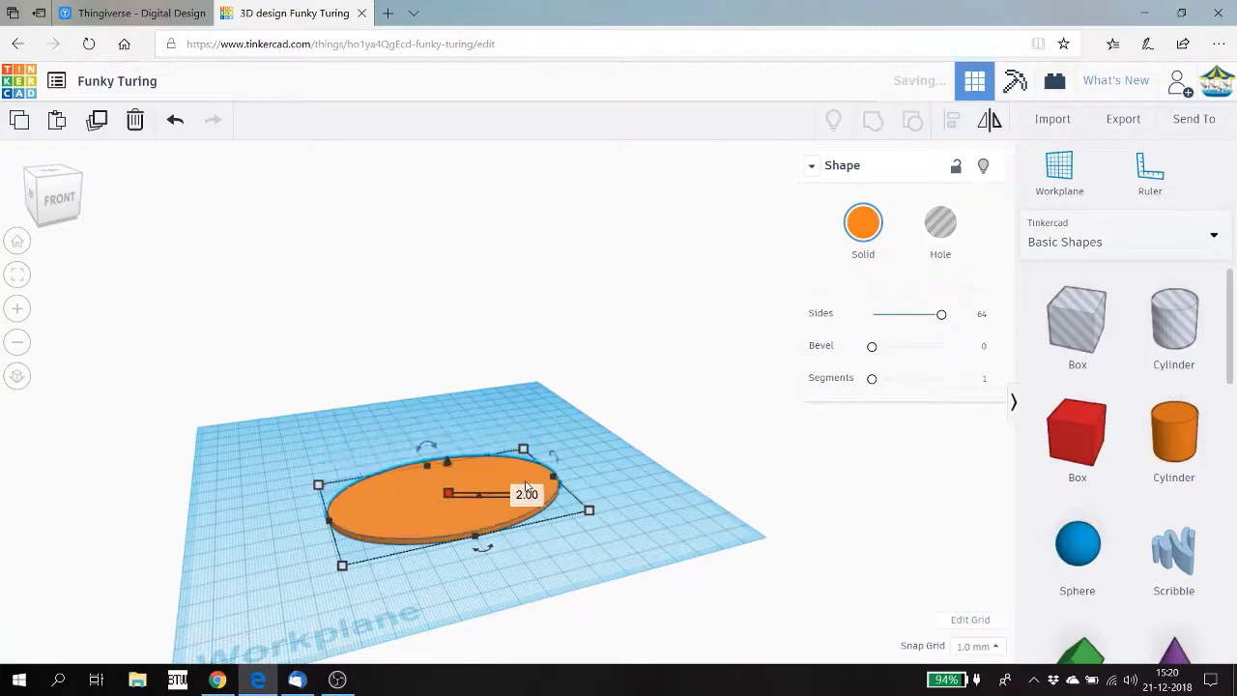
left_click(647, 564)
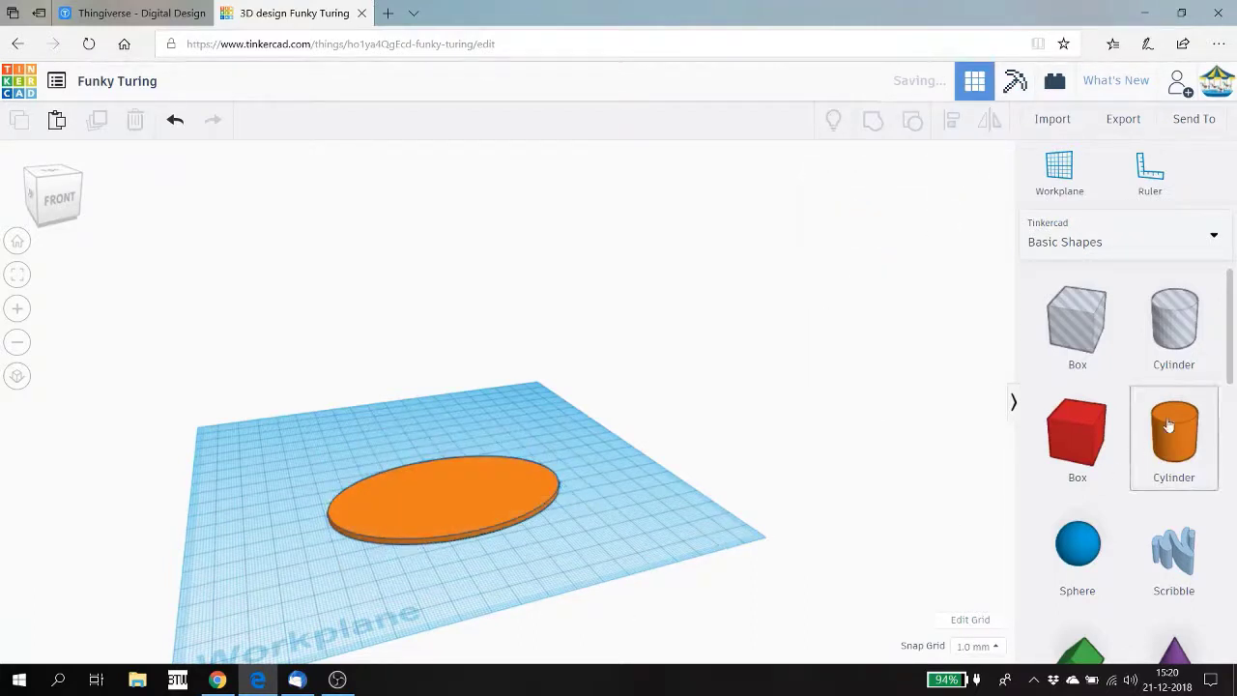
- Place a Text shape from Basic Shapes on the oval plate and change its text to "Kaphaak"
left_click_drag(1229, 367, 1231, 428)
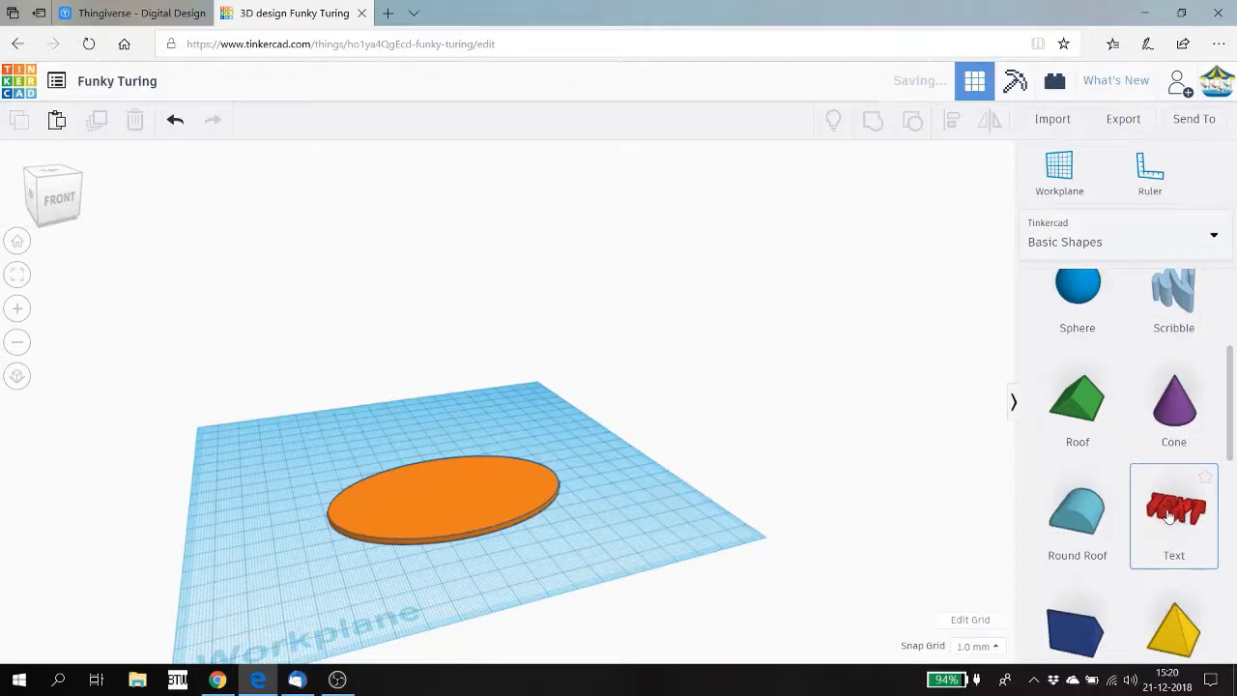
left_click_drag(1177, 520, 443, 512)
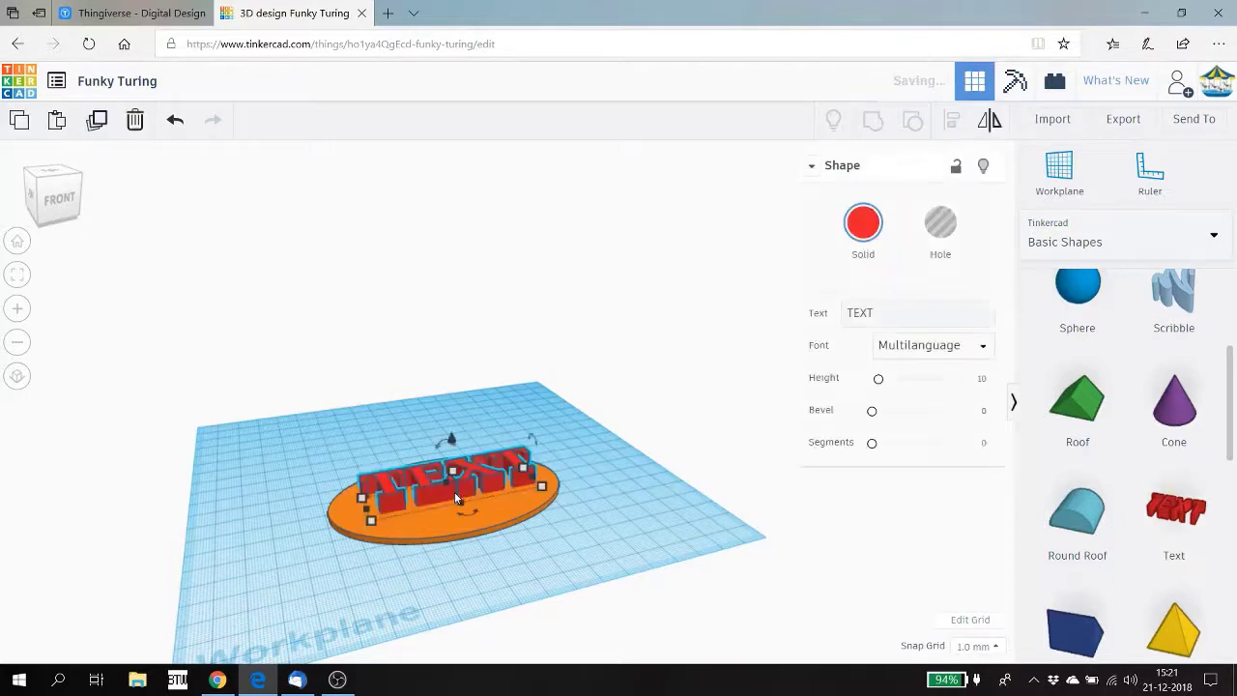
left_click(889, 315)
key("BackSpace")
key("BackSpace")
key("BackSpace")
key("BackSpace")
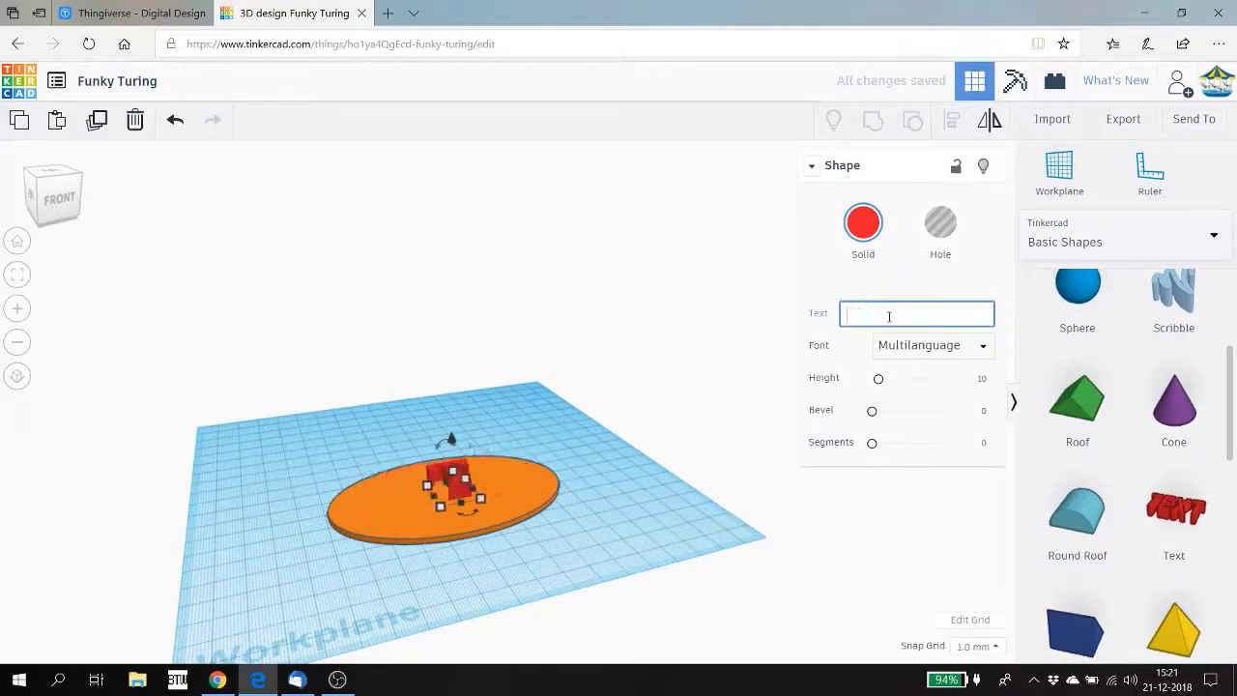
type("Kaphaak")
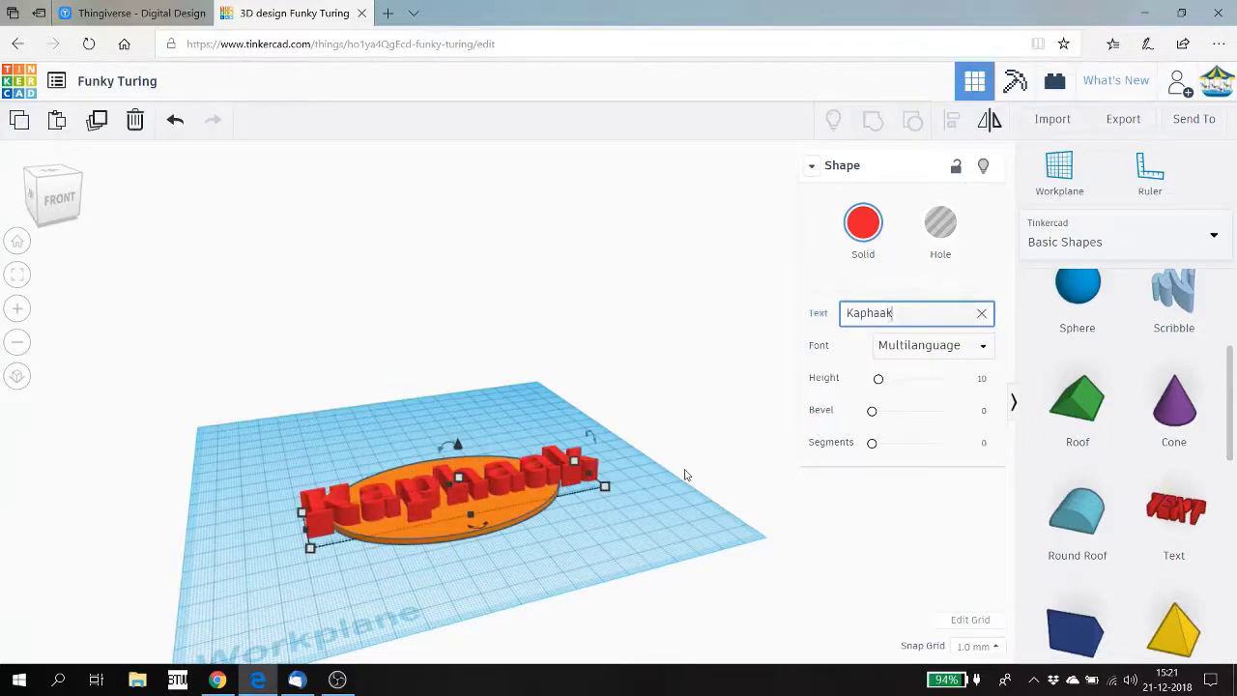
- Set the text's font to Sans Mono and its height to 4 mm
left_click(925, 350)
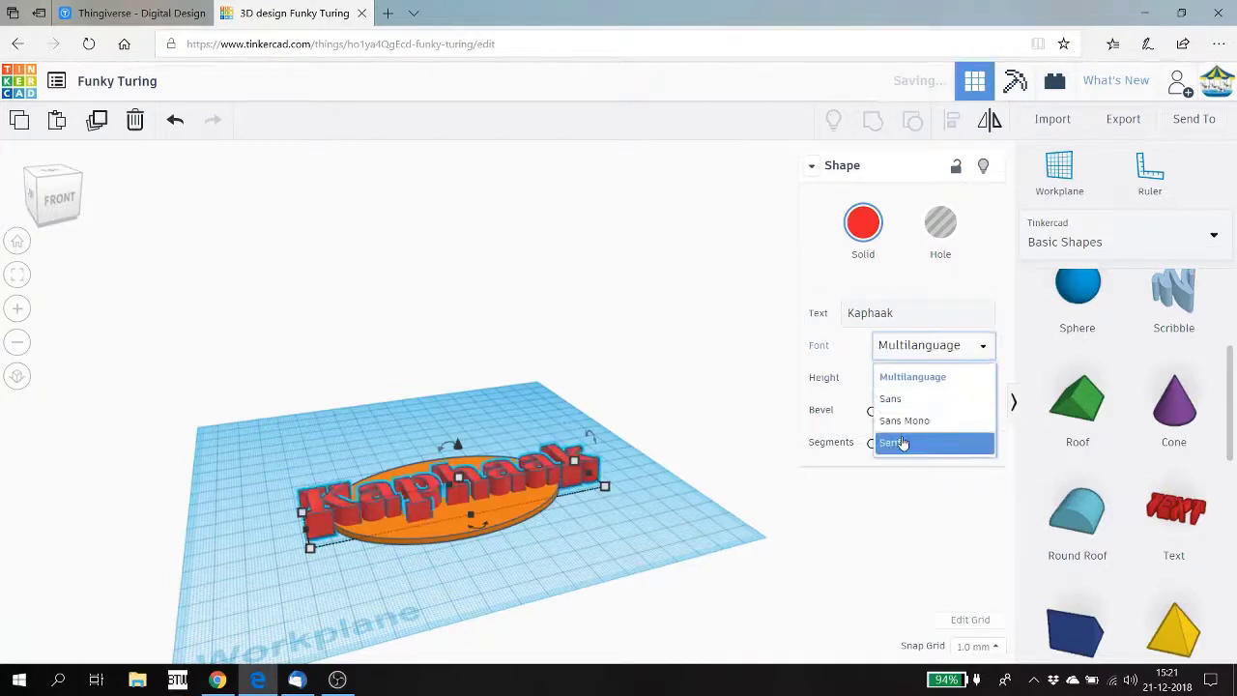
left_click(904, 424)
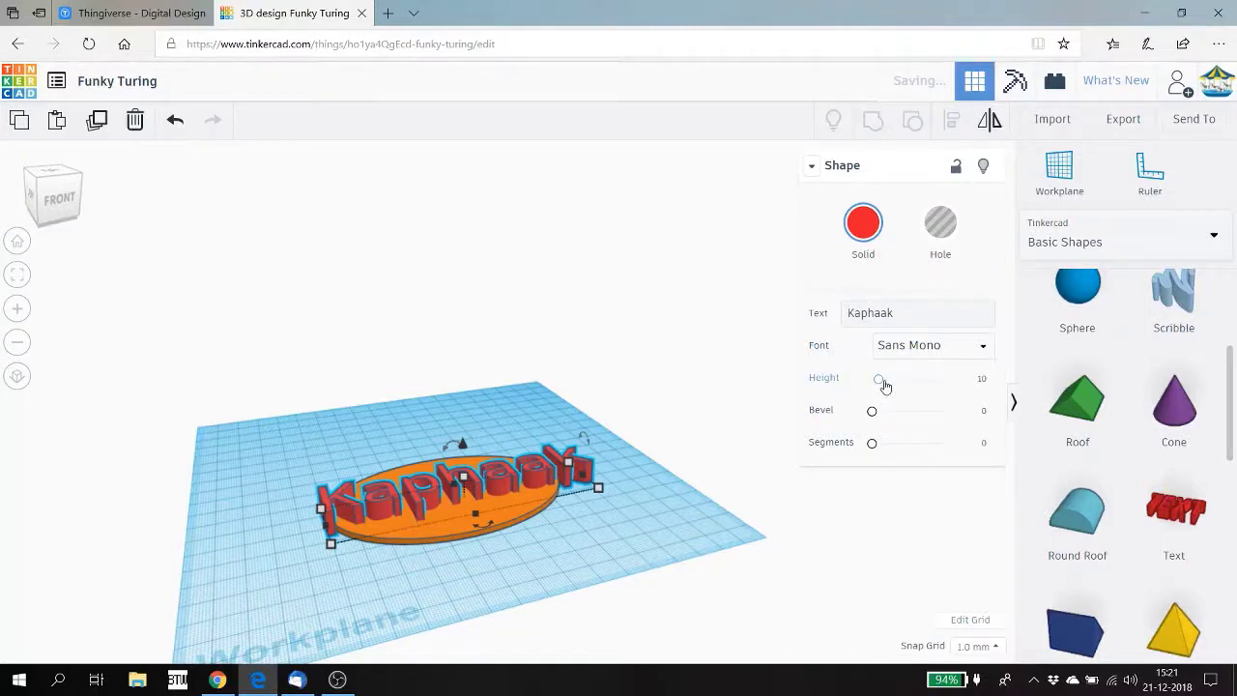
mouse_move(460, 486)
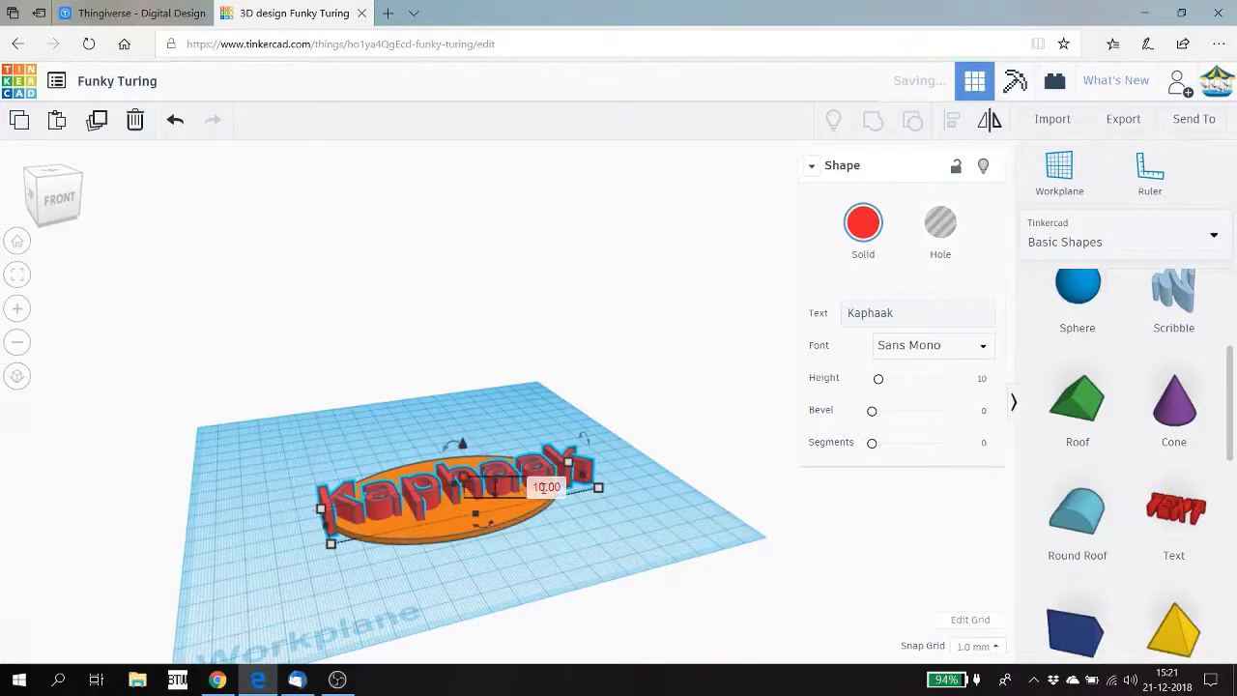
left_click(544, 487)
type("4")
key("Return")
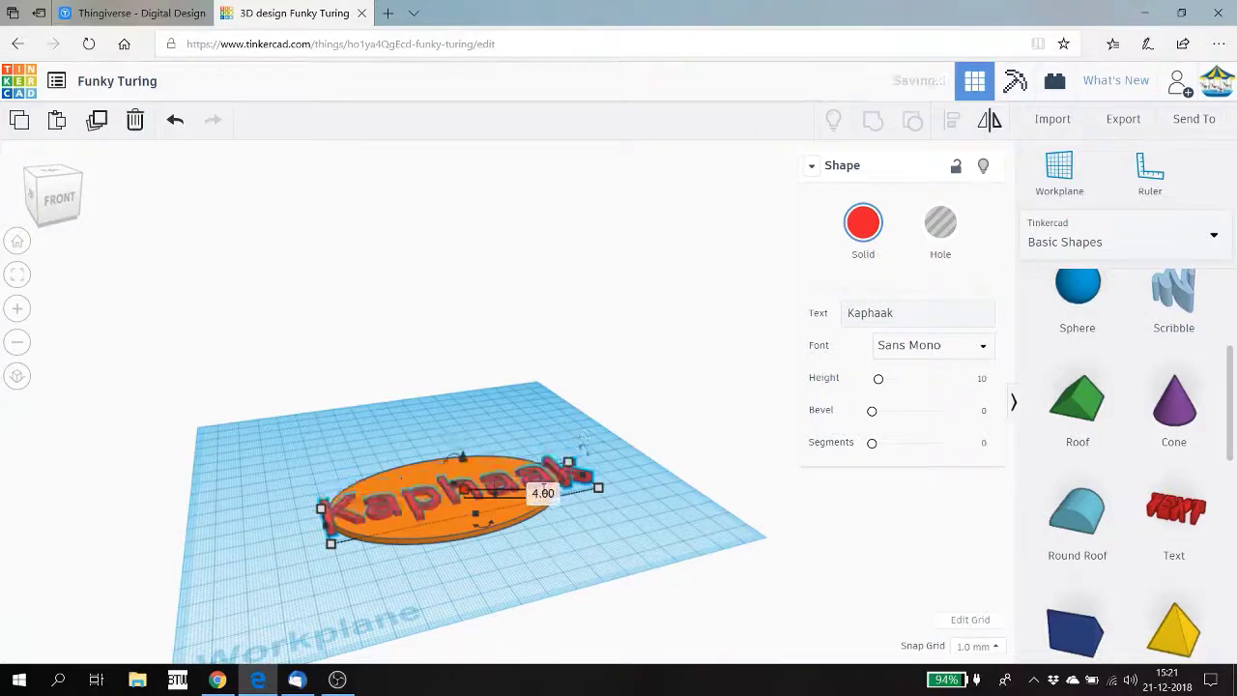
- Widen the oval plate at both ends to about 144 mm, keeping its depth at 65 mm, so it underlies the whole text
left_click(450, 536)
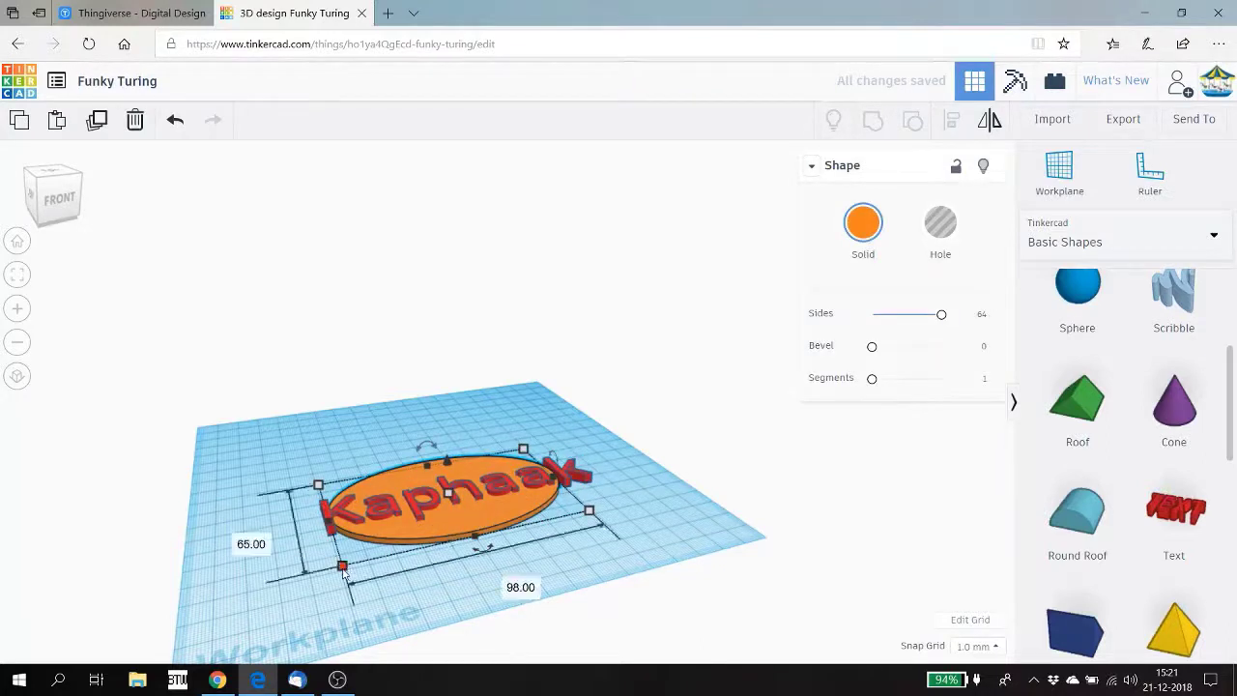
left_click_drag(342, 565, 286, 580)
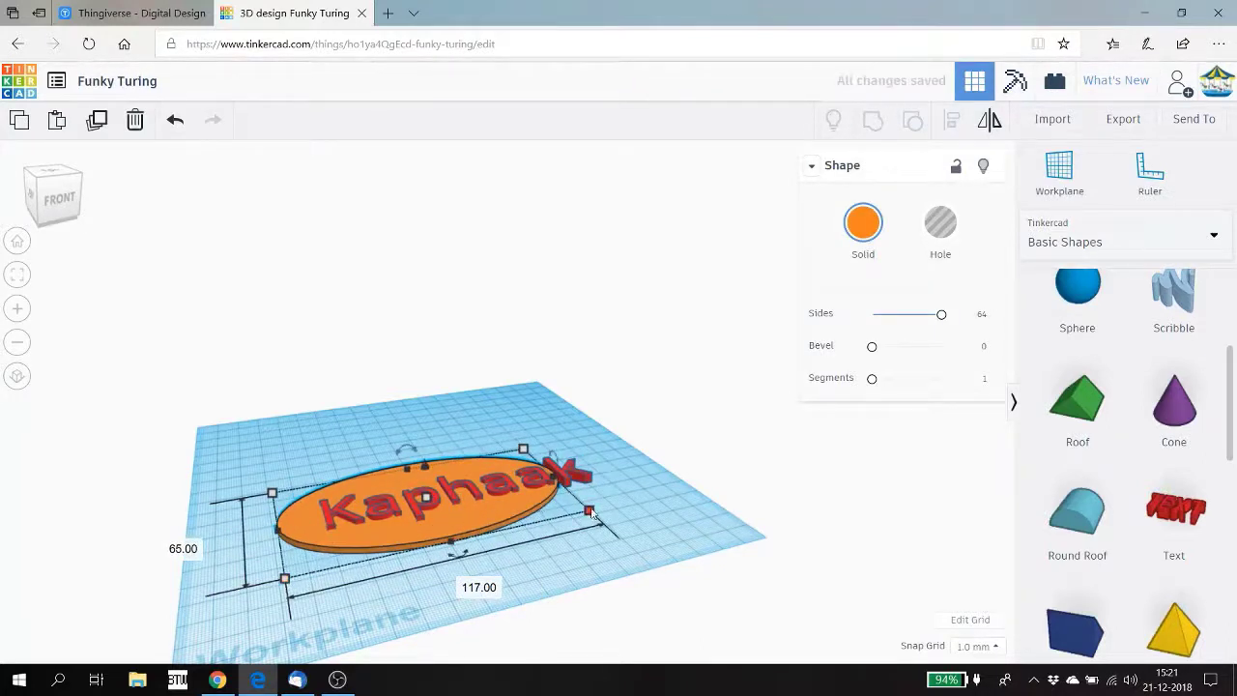
left_click_drag(589, 509, 648, 500)
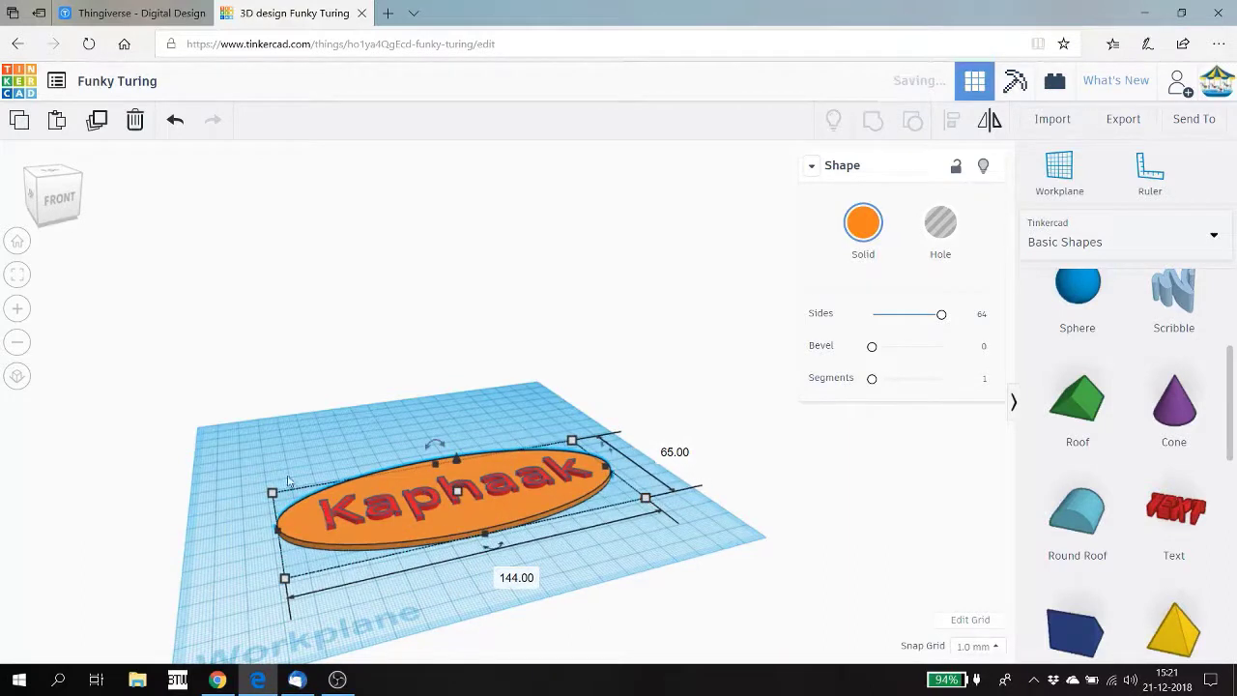
- Align the text and the oval plate on their centres in both horizontal directions
left_click_drag(244, 440, 550, 579)
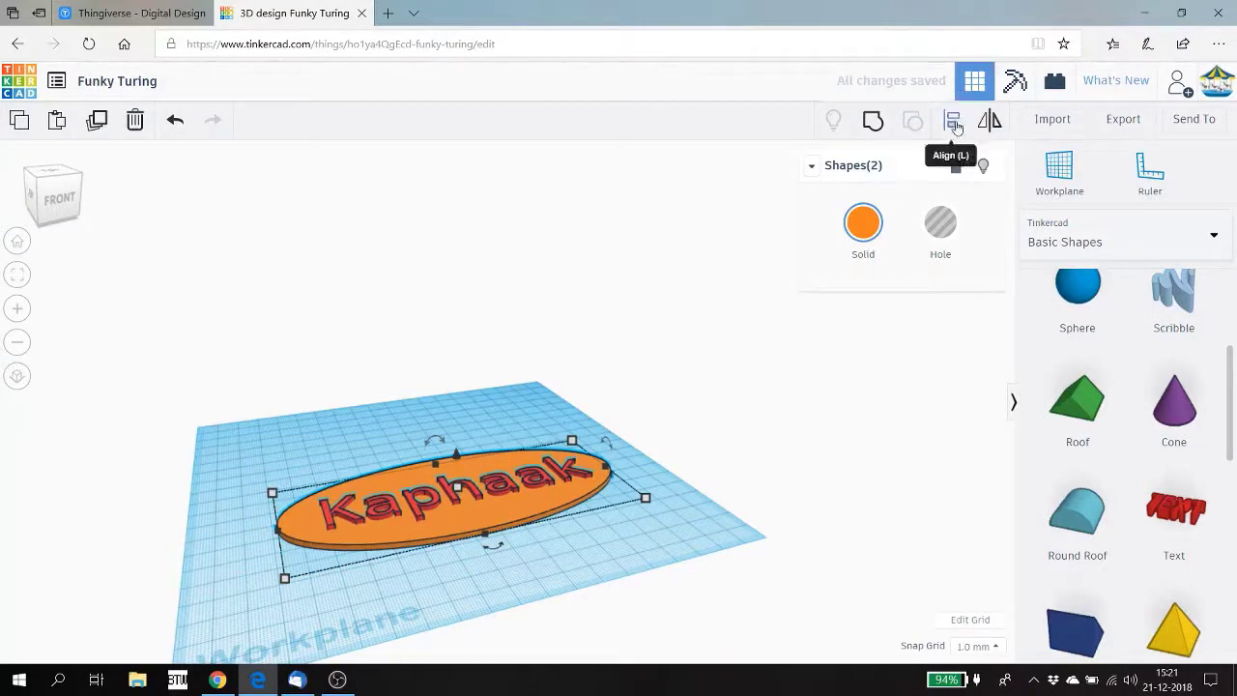
left_click(953, 122)
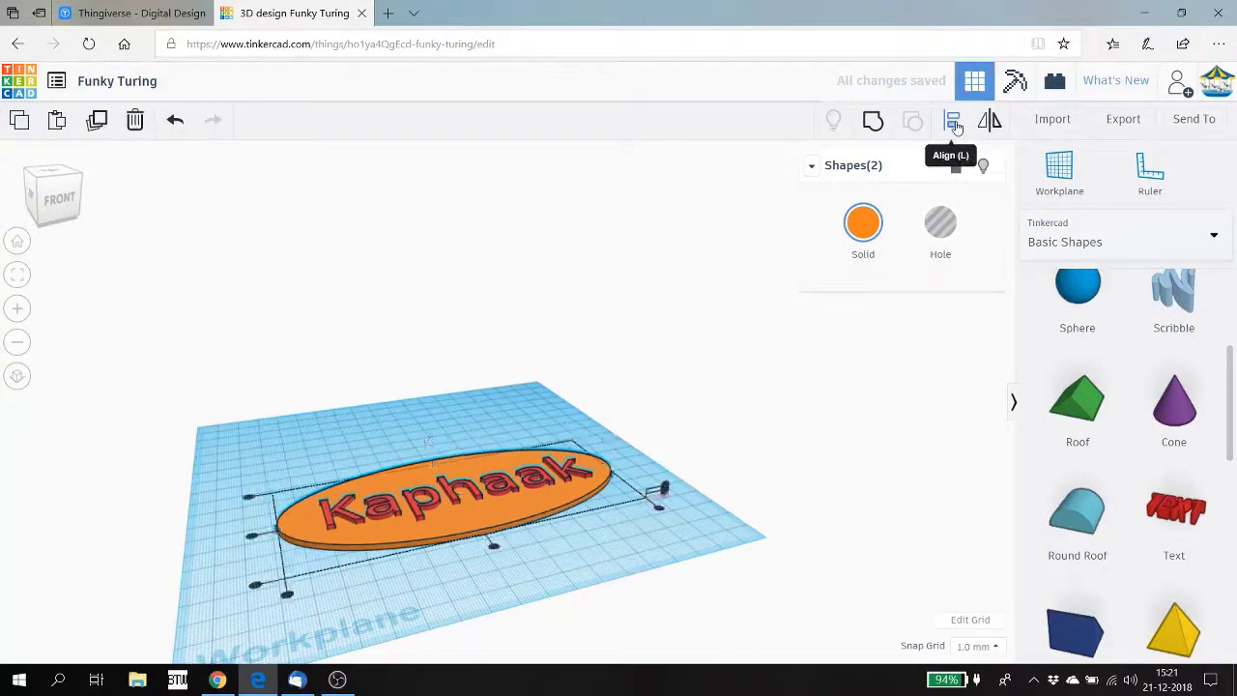
left_click(493, 548)
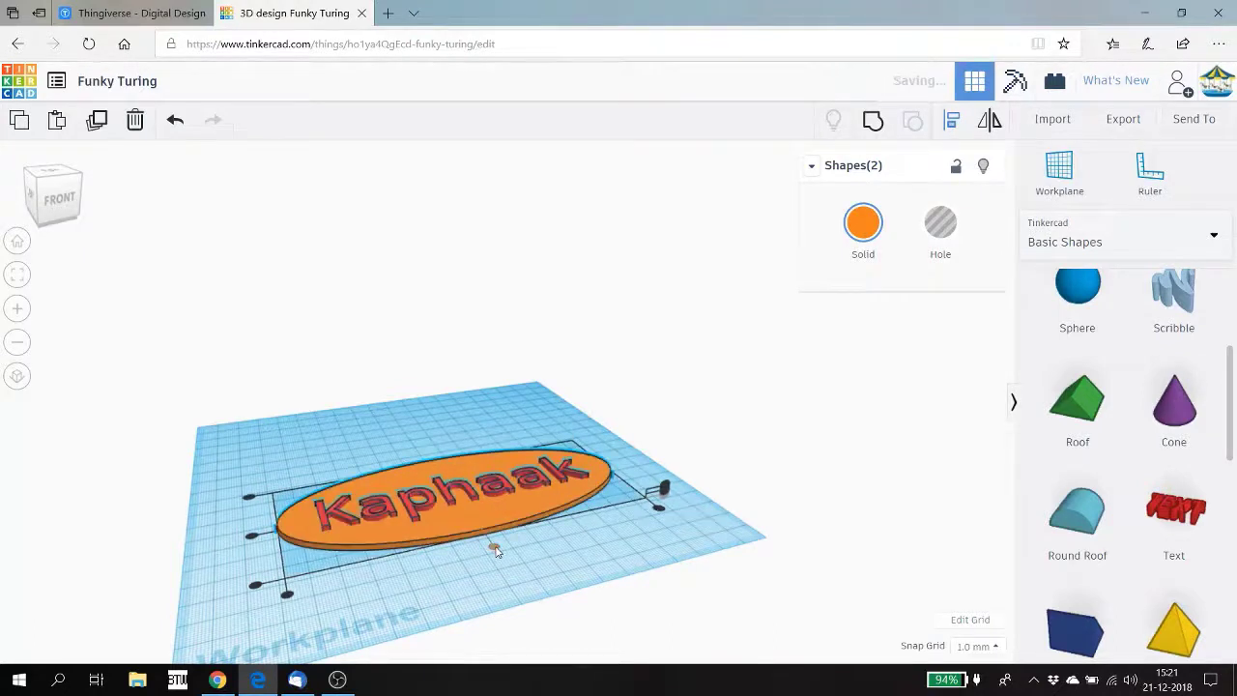
left_click(251, 540)
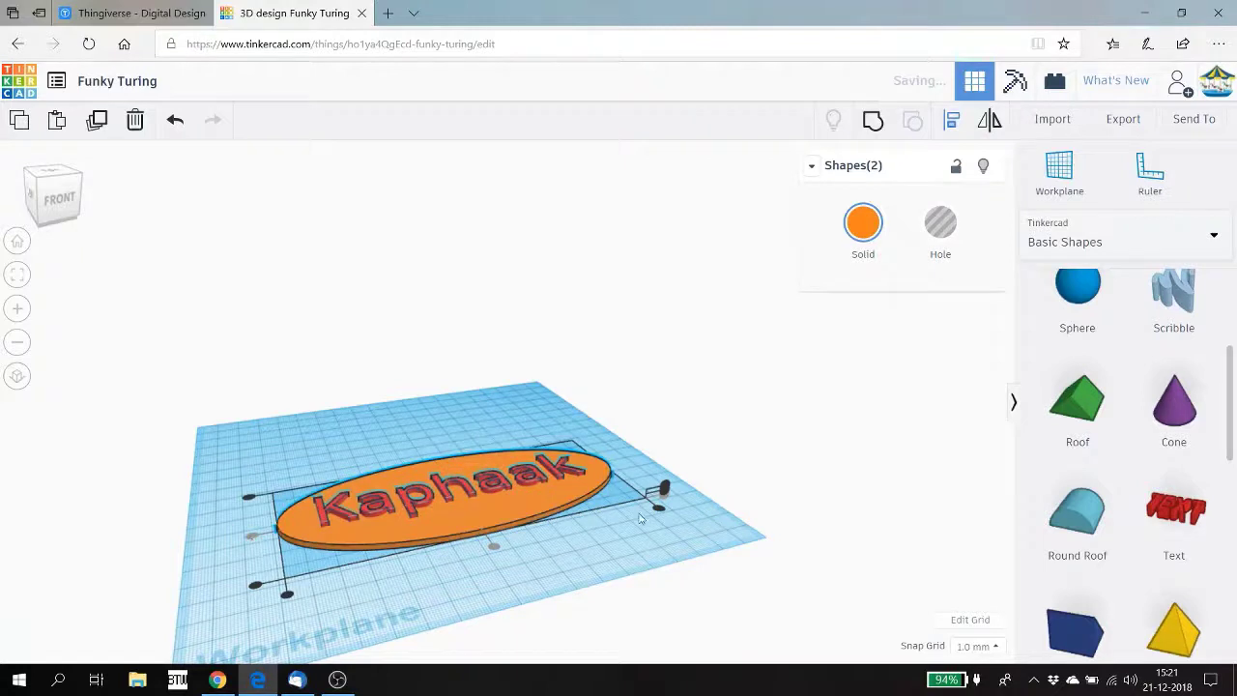
- Group the text and the oval plate into one shape and inspect it from several angles
left_click(233, 433)
left_click_drag(233, 433, 512, 572)
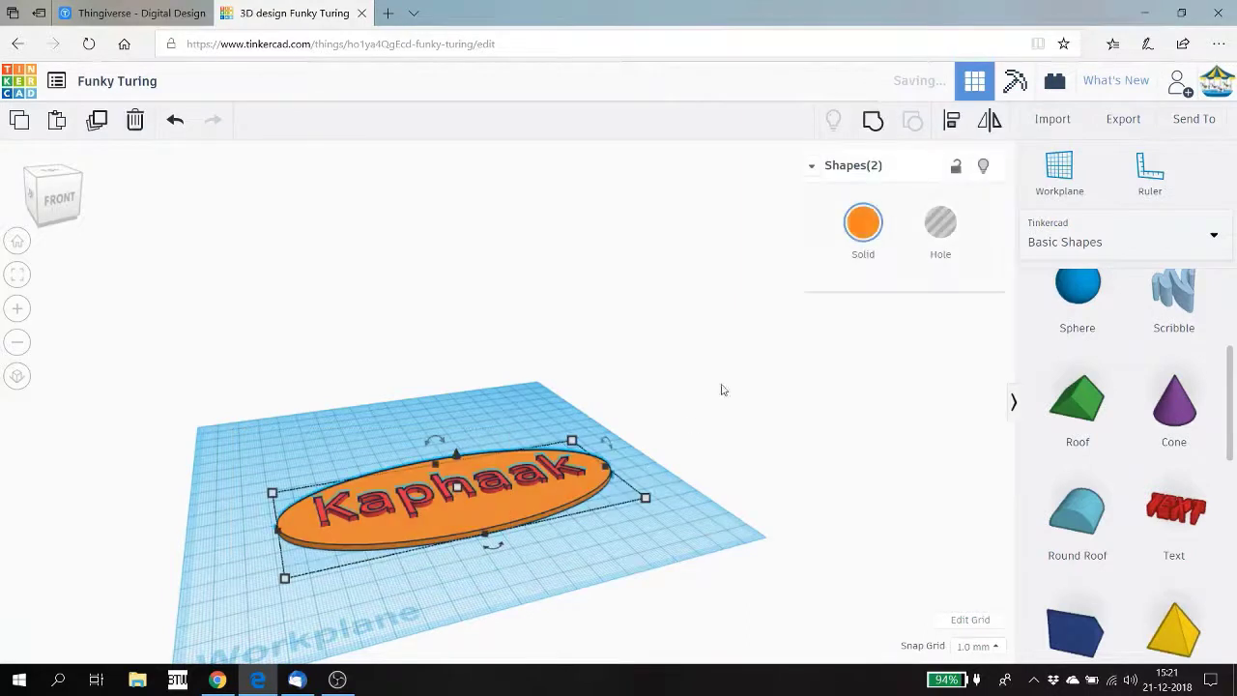
left_click(873, 119)
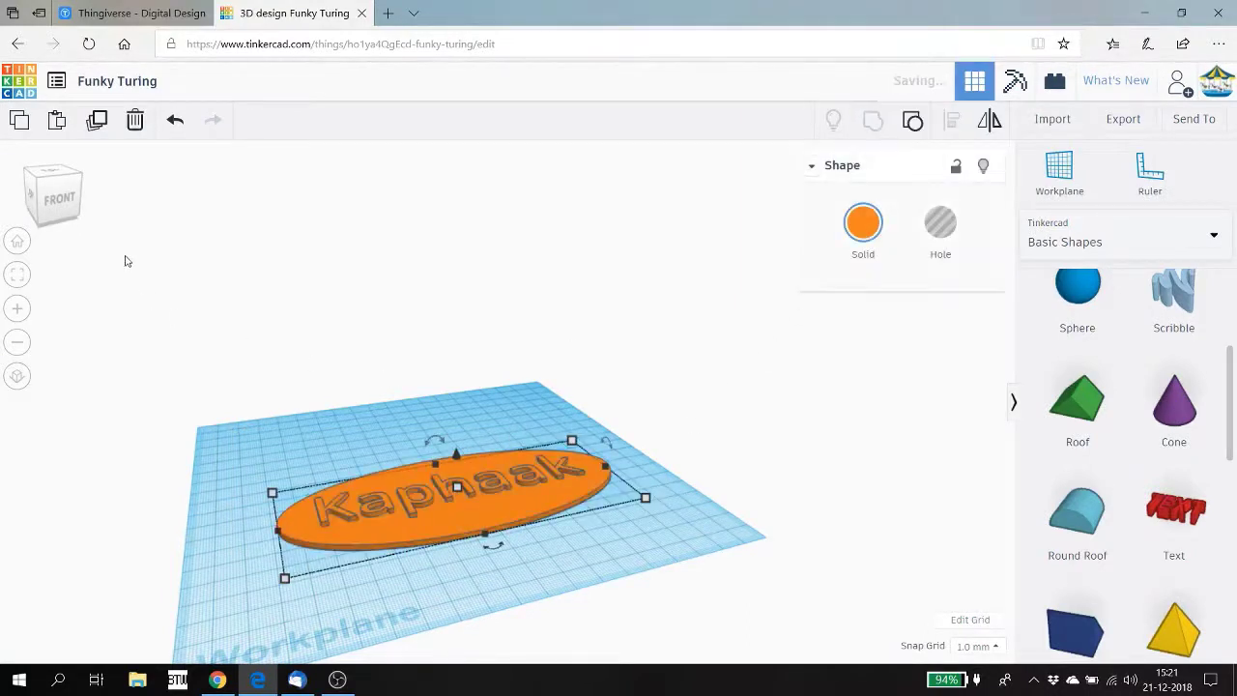
left_click(70, 212)
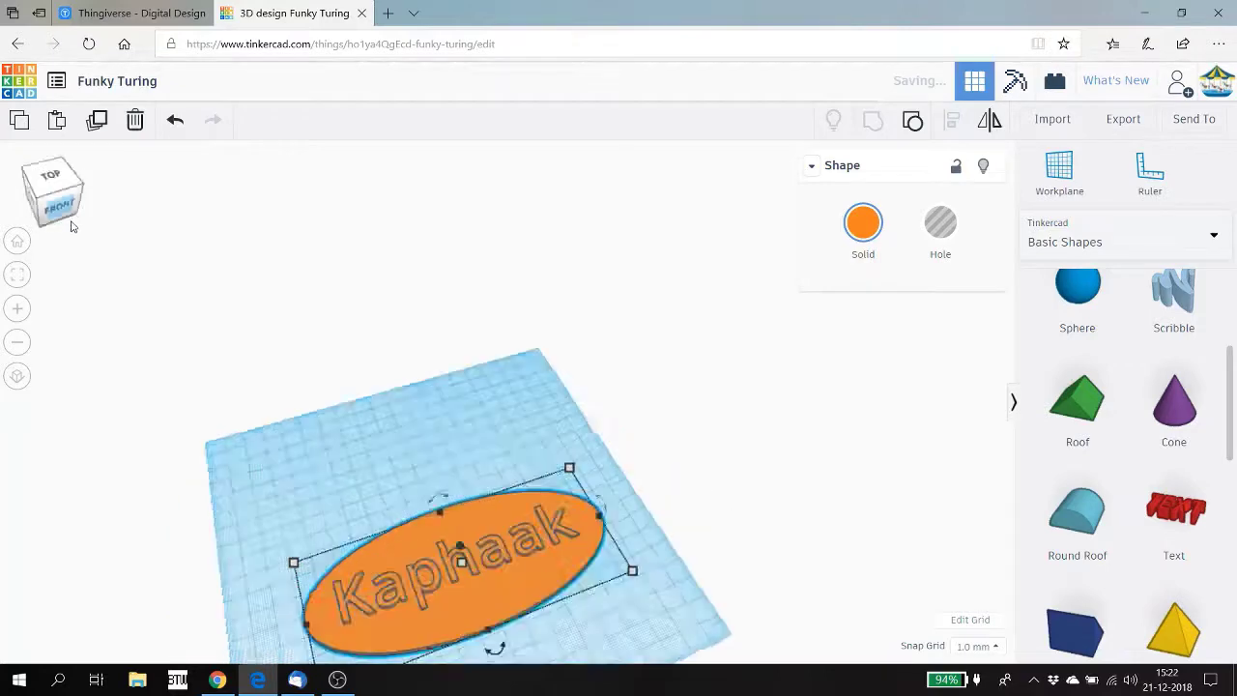
left_click(67, 214)
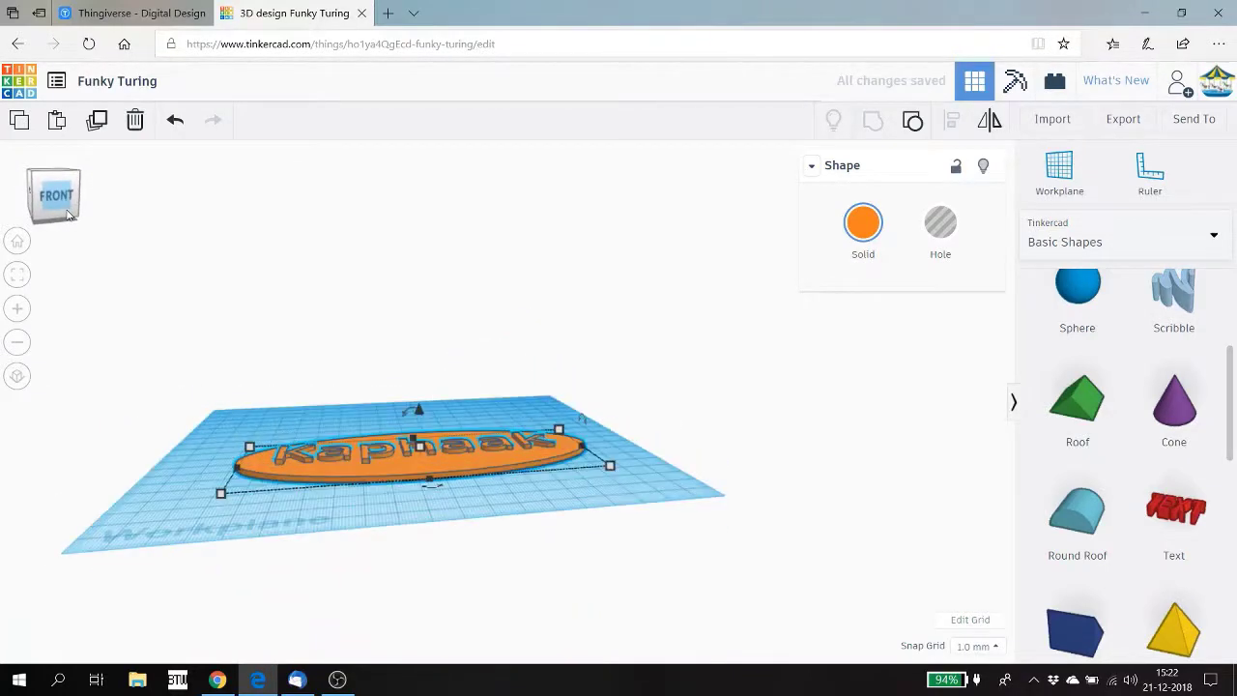
left_click(68, 213)
left_click(67, 214)
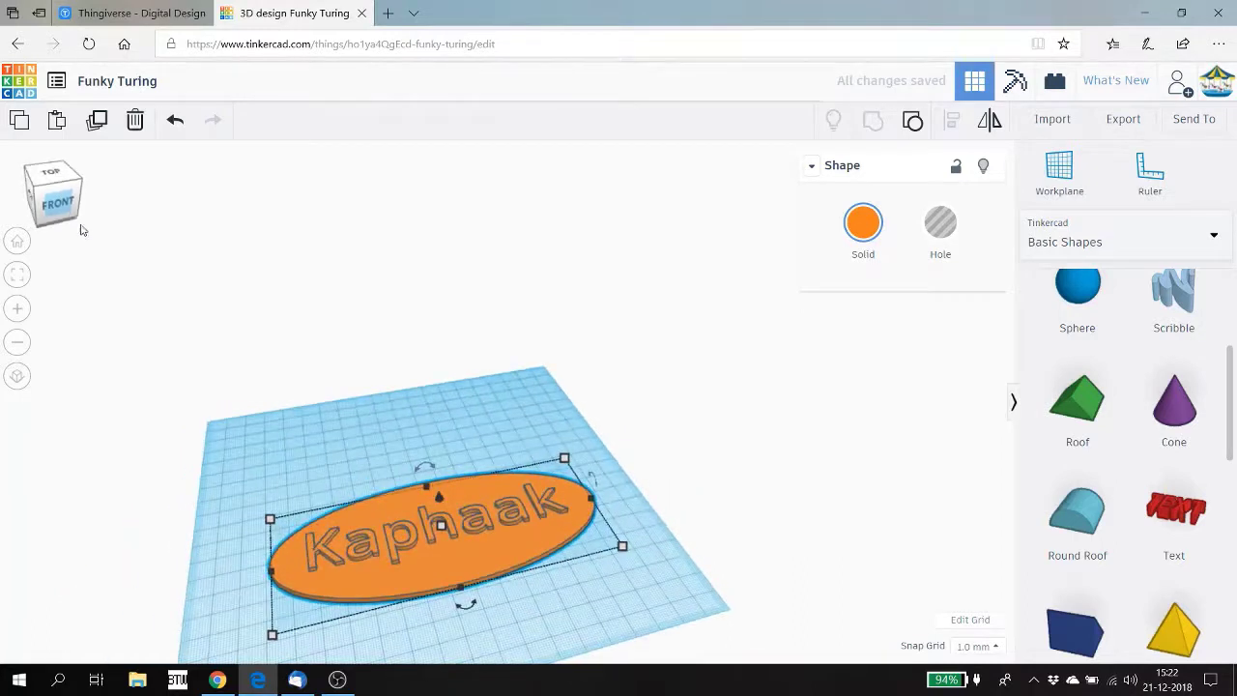